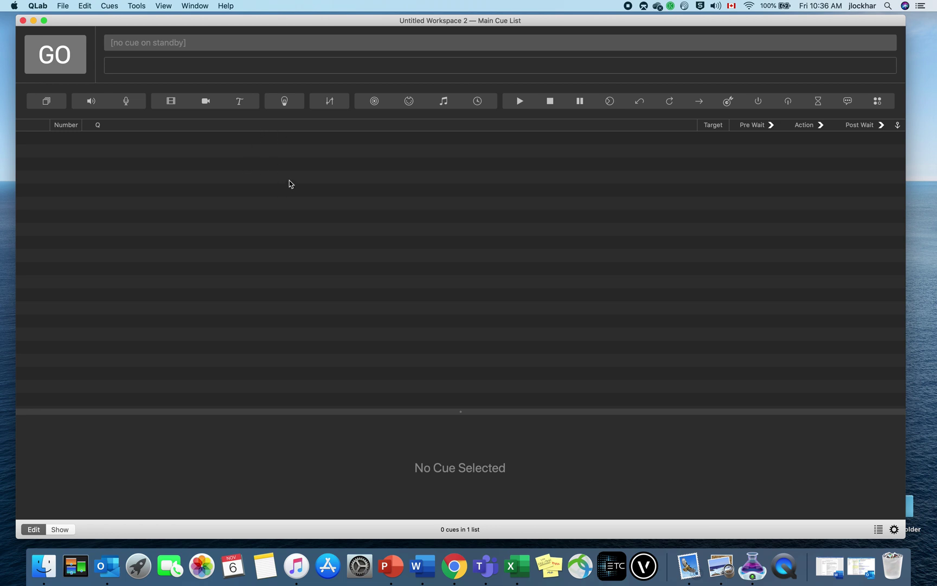
Minimize the empty QLab workspace to reveal the Bensound music page in the browser
click(33, 21)
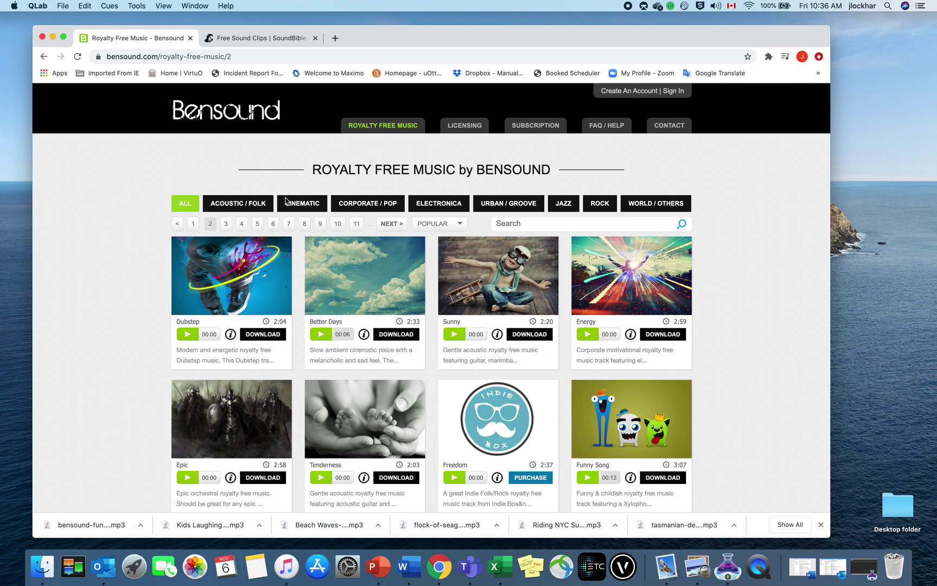
On SoundBible, go from the Airplane Landing Airport page to the Race Car Idle Sound page
click(257, 39)
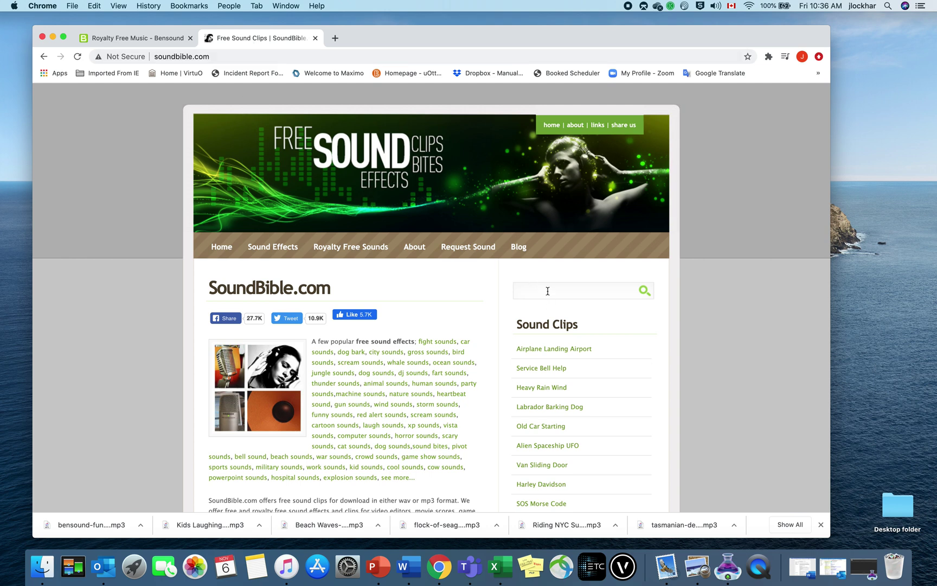
click(545, 350)
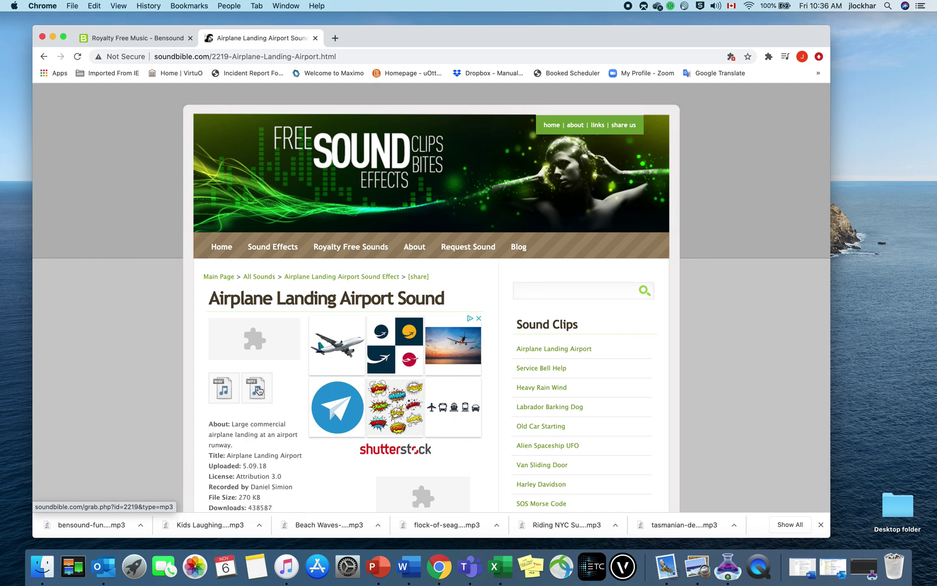
scroll(280, 393, down, 5)
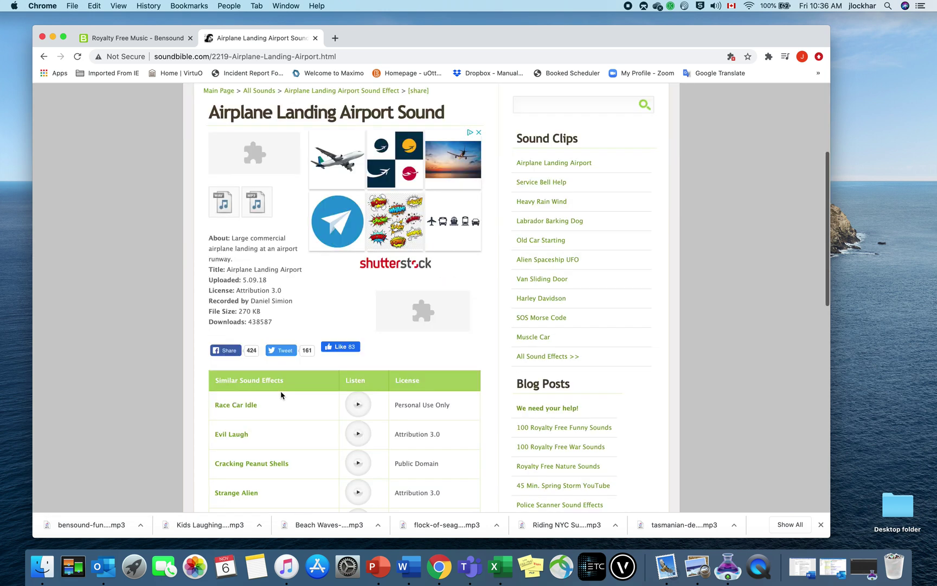
click(246, 406)
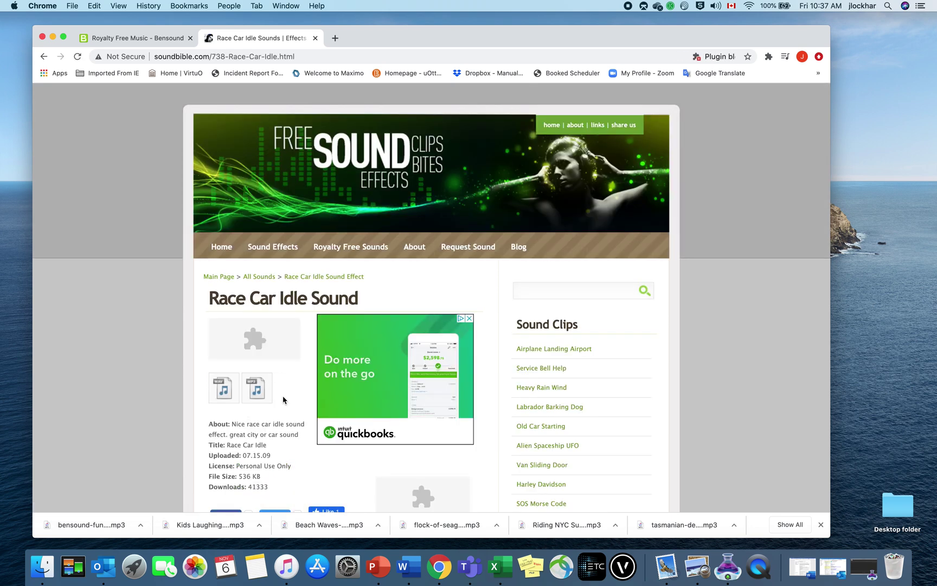
Check the Beach and THE1101 - Sound files folders and move Beach to the desktop's lower right
click(54, 37)
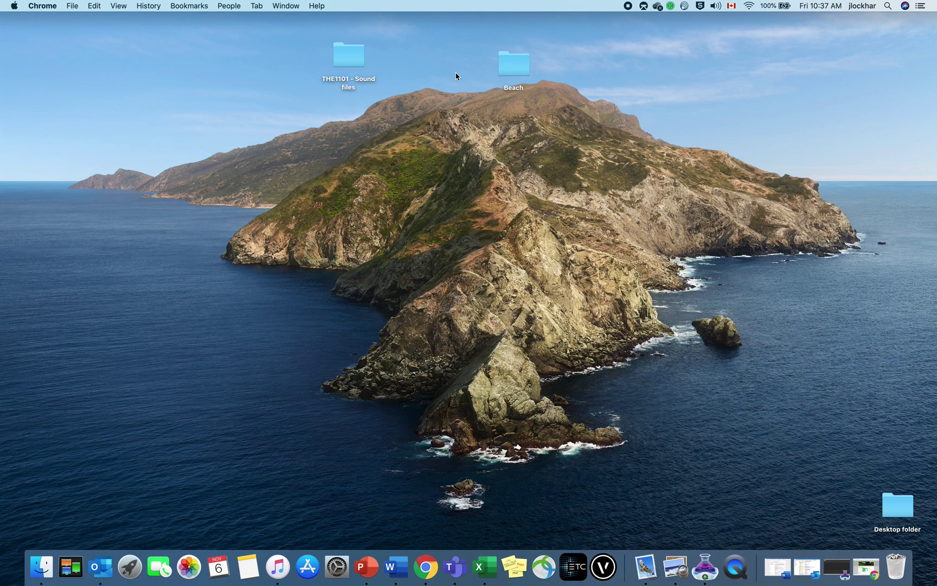
double_click(516, 66)
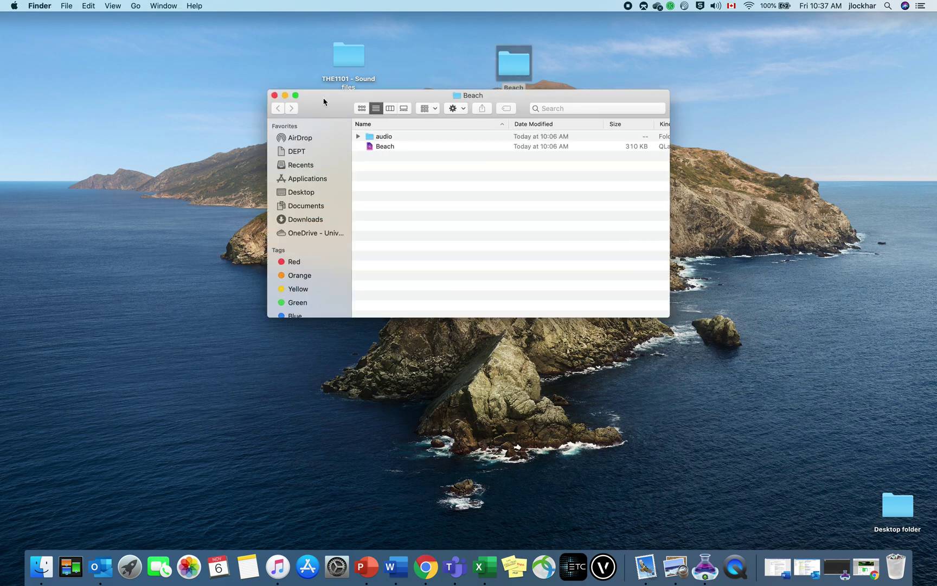
click(275, 94)
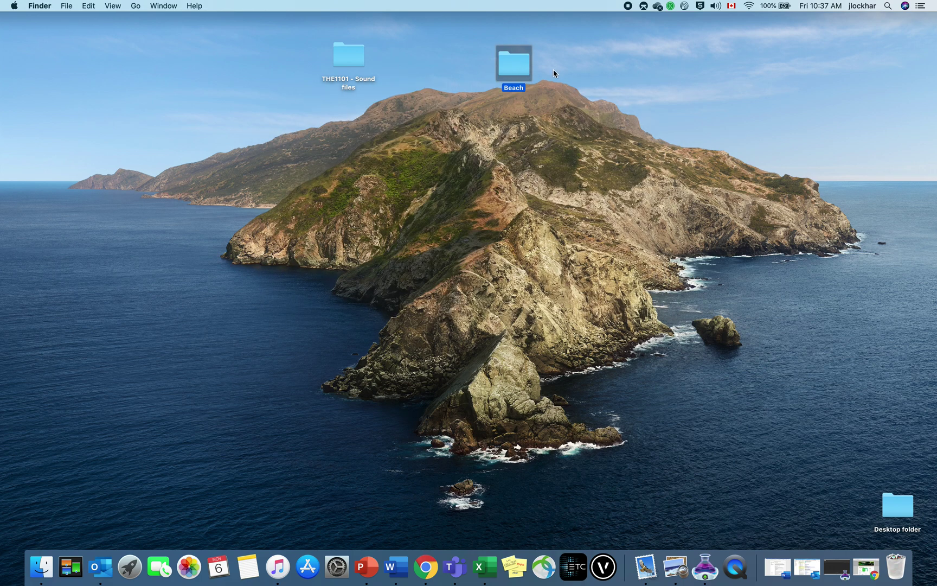
drag(505, 71, 786, 472)
double_click(336, 52)
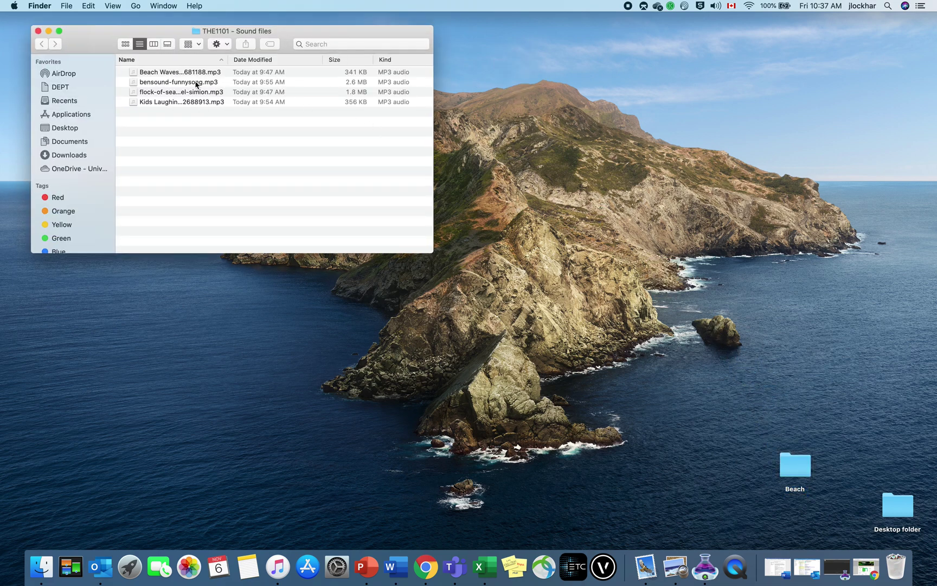
click(38, 31)
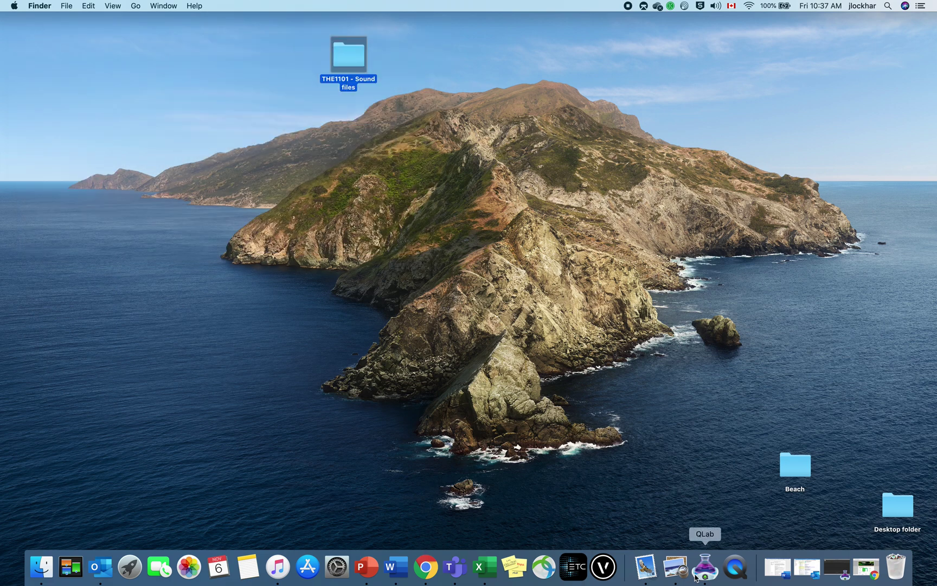
Restore QLab's empty Untitled Workspace 2 window from the Dock
click(704, 567)
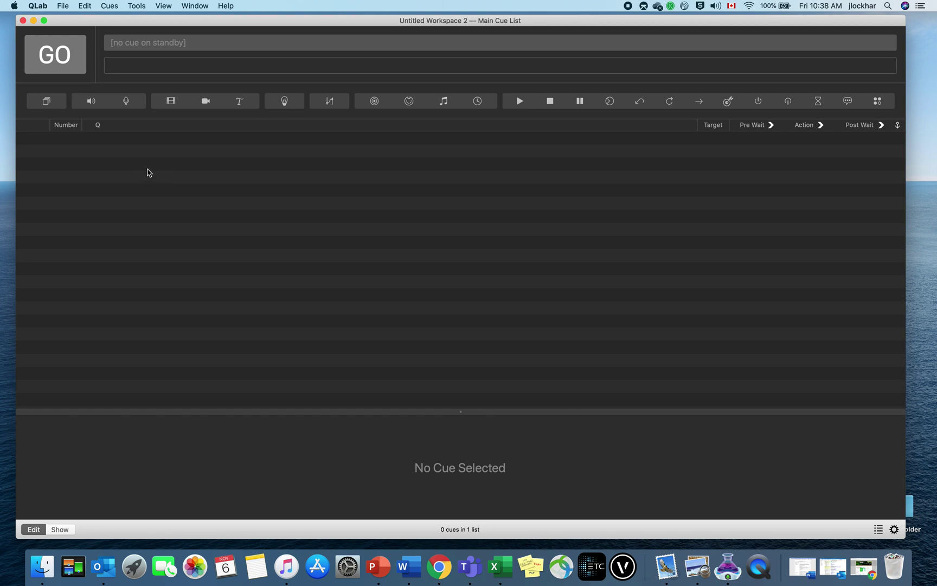
Drag bensound-funnysong.mp3 from THE1101 - Sound files into the QLab cue list as audio cue 1
drag(249, 22, 253, 98)
double_click(349, 62)
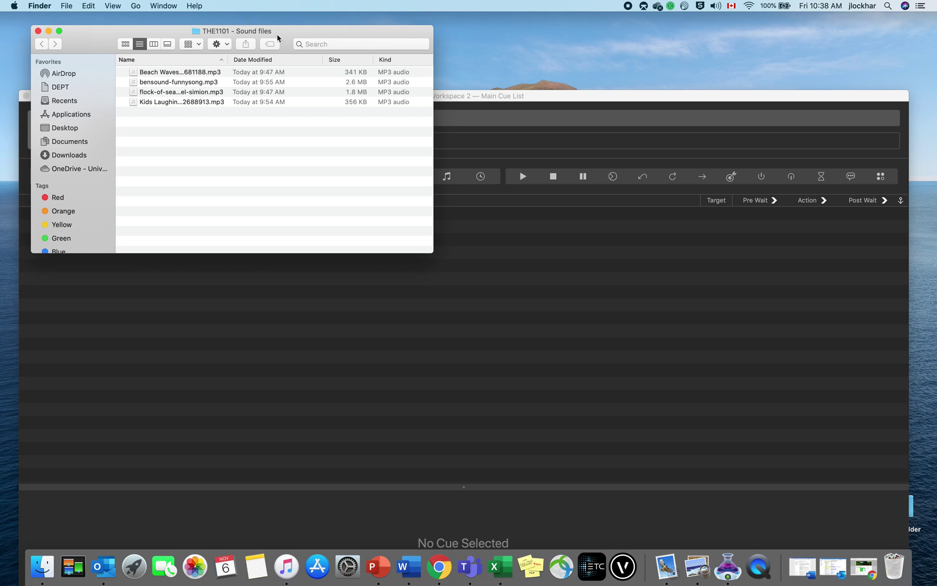
drag(278, 37, 604, 68)
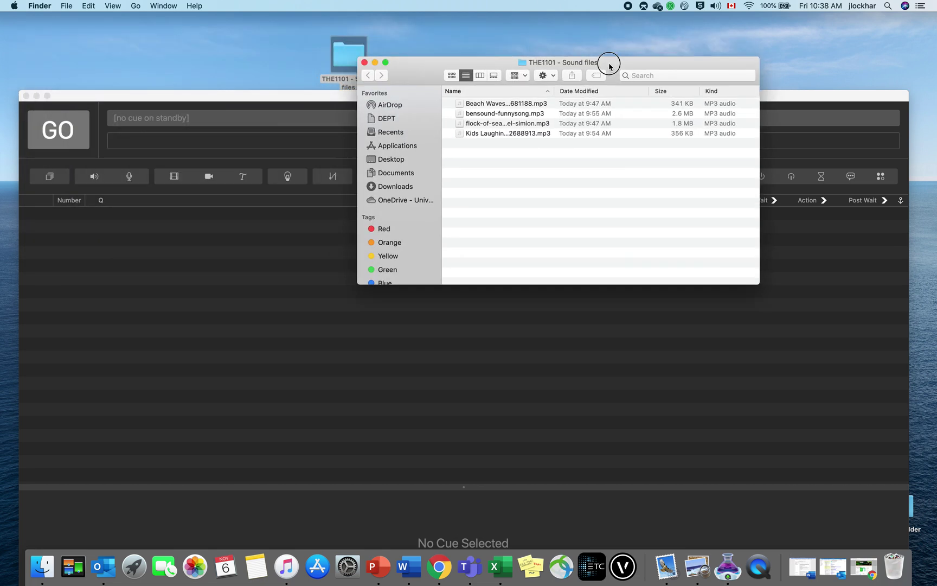
click(494, 112)
drag(494, 112, 195, 261)
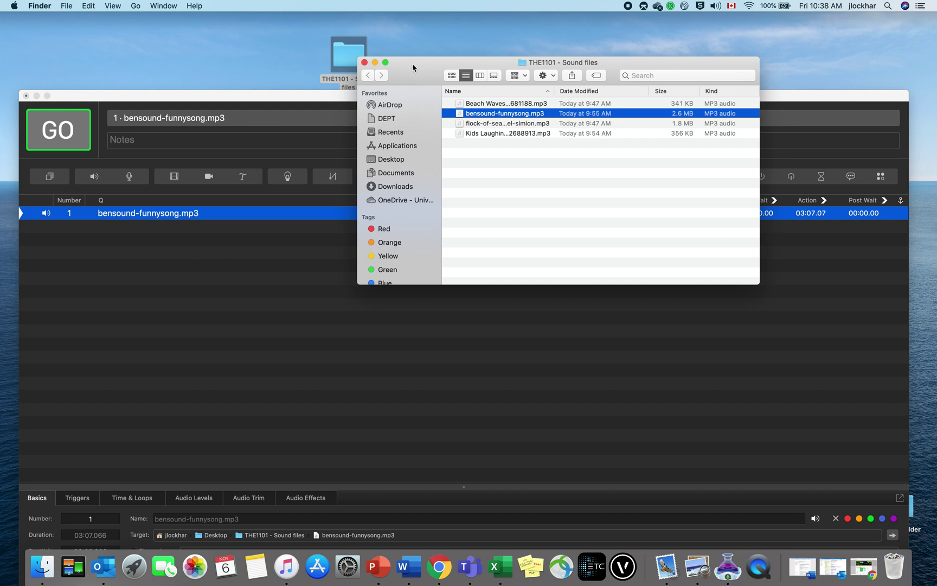
drag(424, 66, 575, 41)
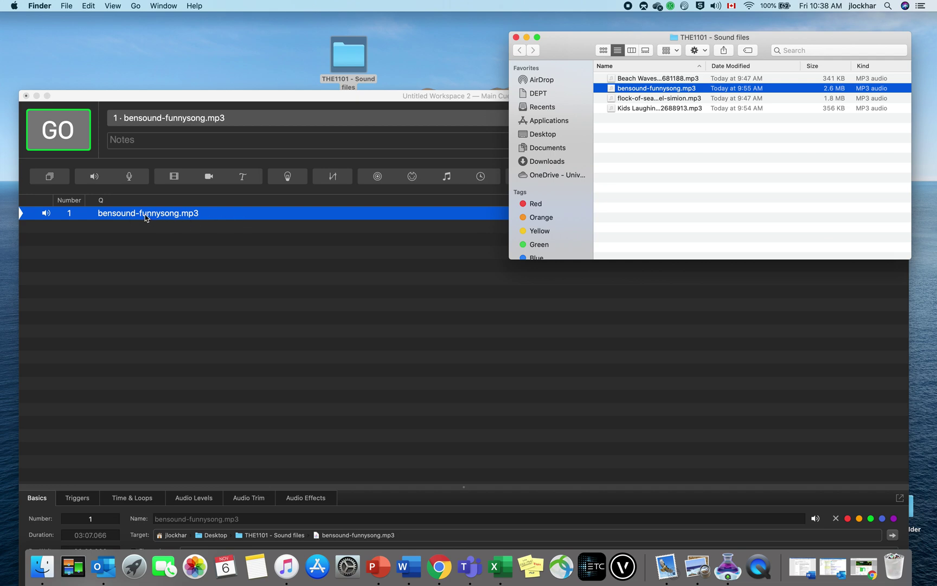
drag(247, 95, 257, 30)
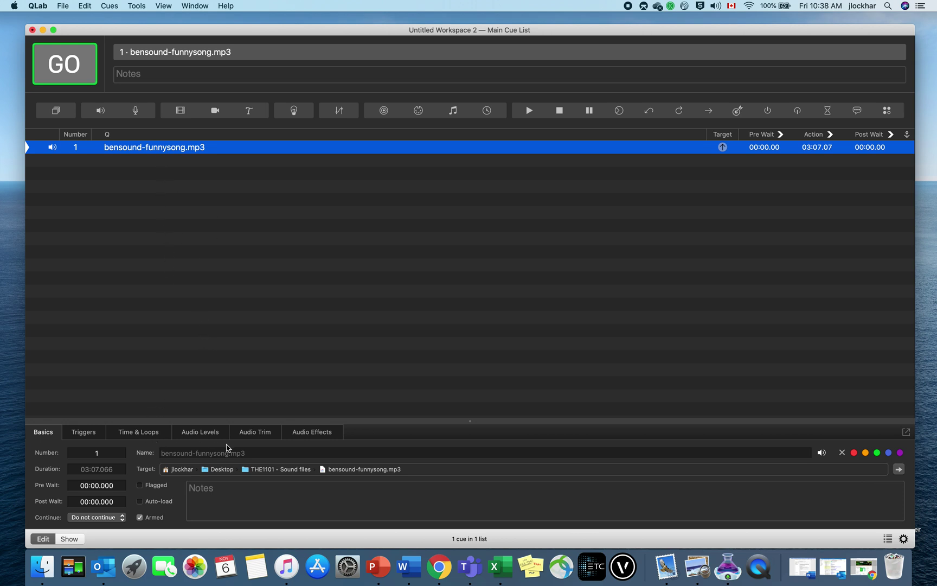
Name cue 1 'Preshow Music' in the Basics inspector and start it playing
click(216, 452)
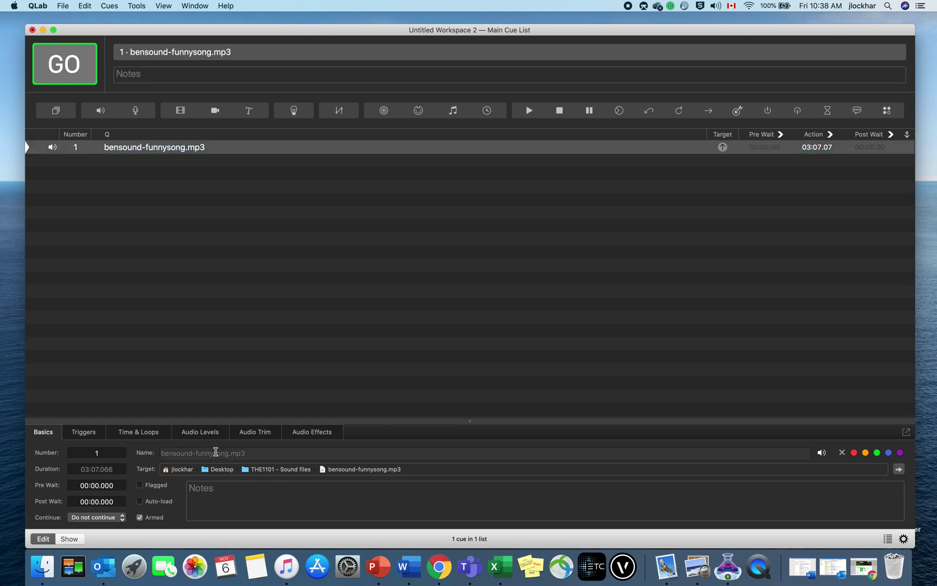
text(Preshow Music)
key(Return)
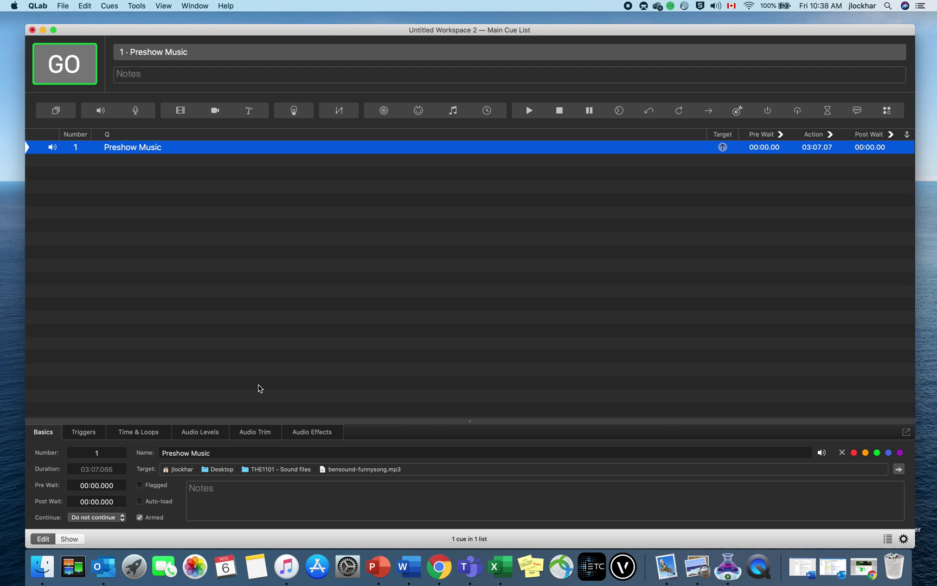
key(space)
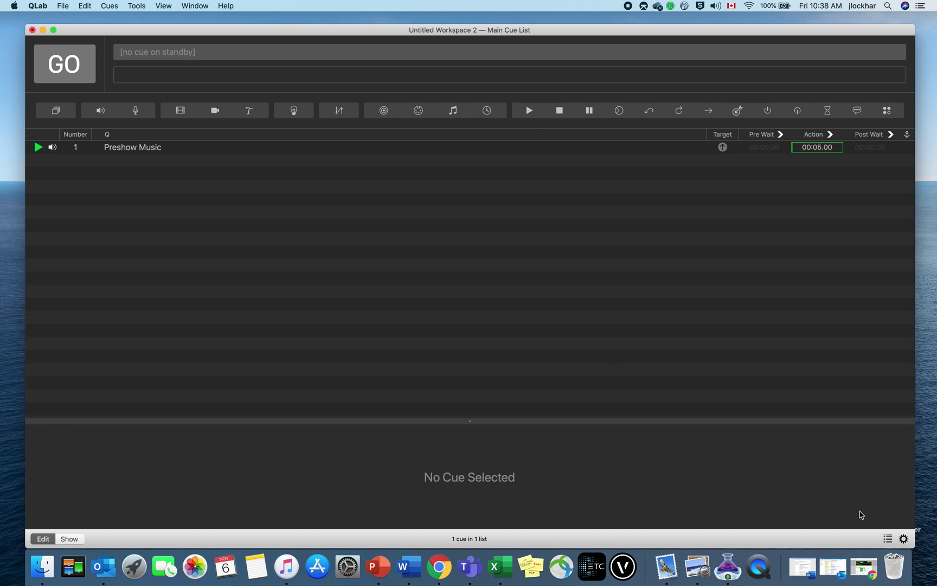
Stop Preshow Music with Stop and Panic All, keeping the Lists, Carts & Active Cues panel shown
click(888, 539)
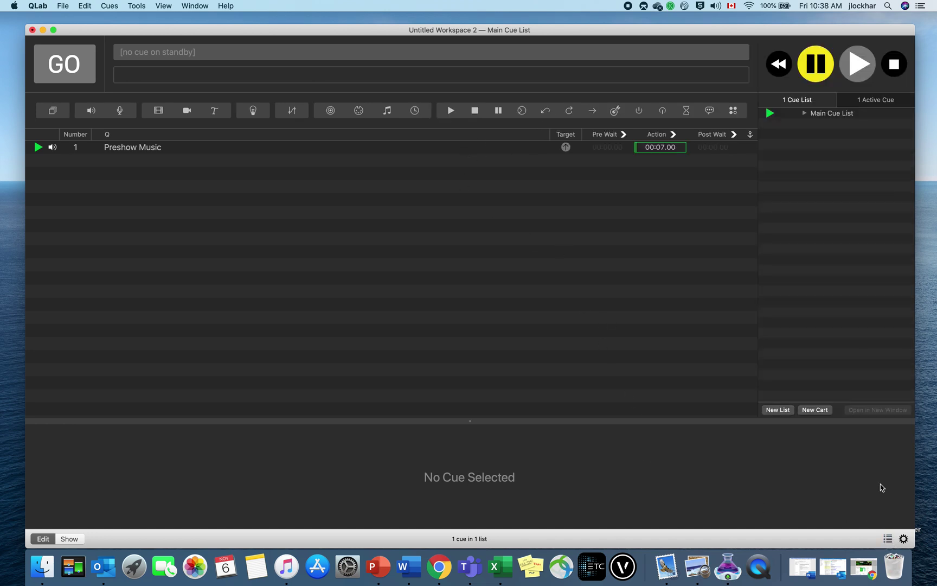
click(892, 64)
click(888, 539)
click(888, 538)
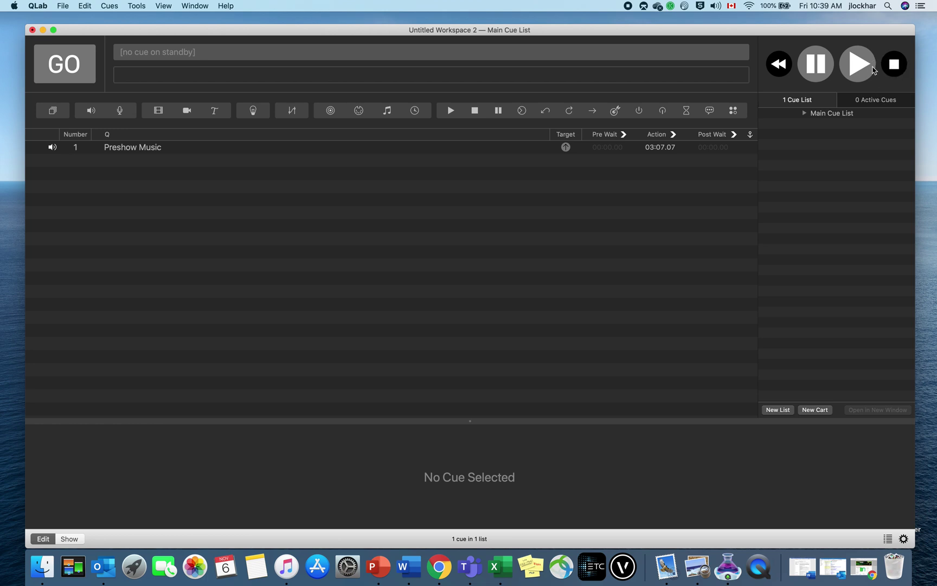
key(Down)
click(892, 73)
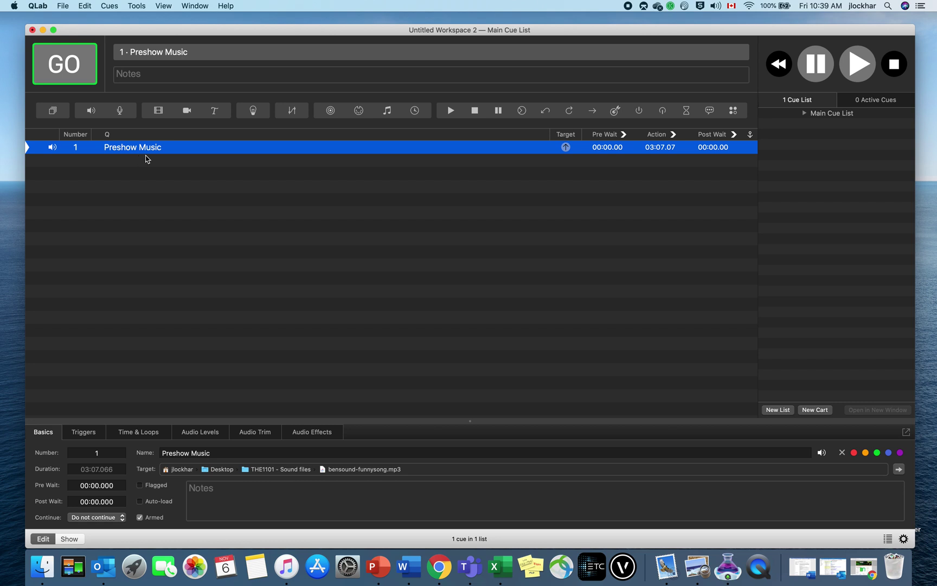
Add a Fade cue as cue 2 below Preshow Music, discarding the extra cue 3
click(293, 112)
drag(293, 115, 228, 171)
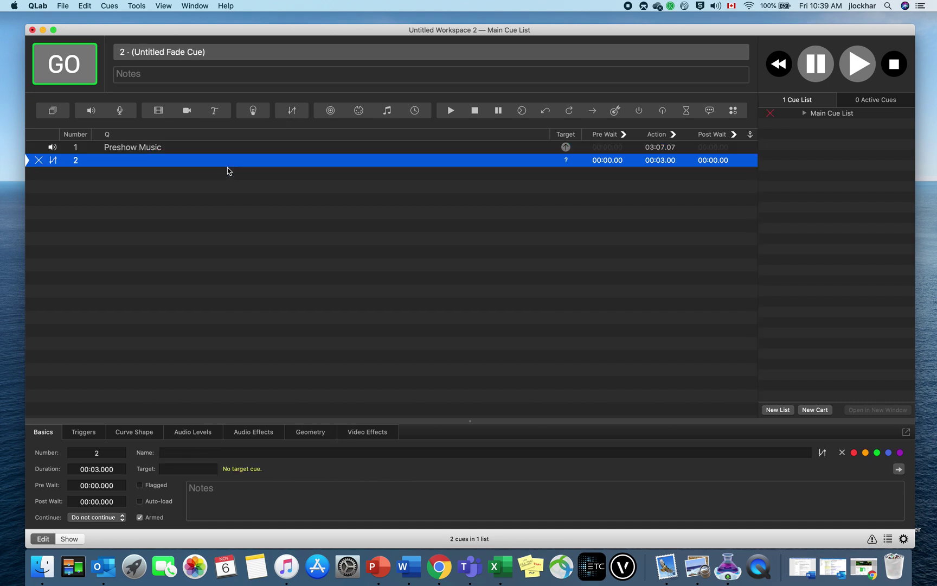
click(284, 114)
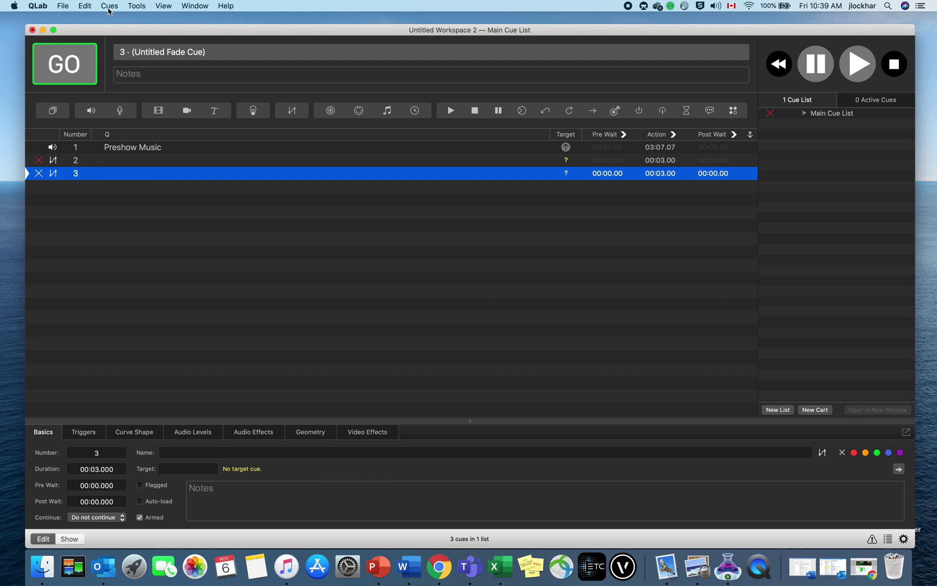
click(87, 7)
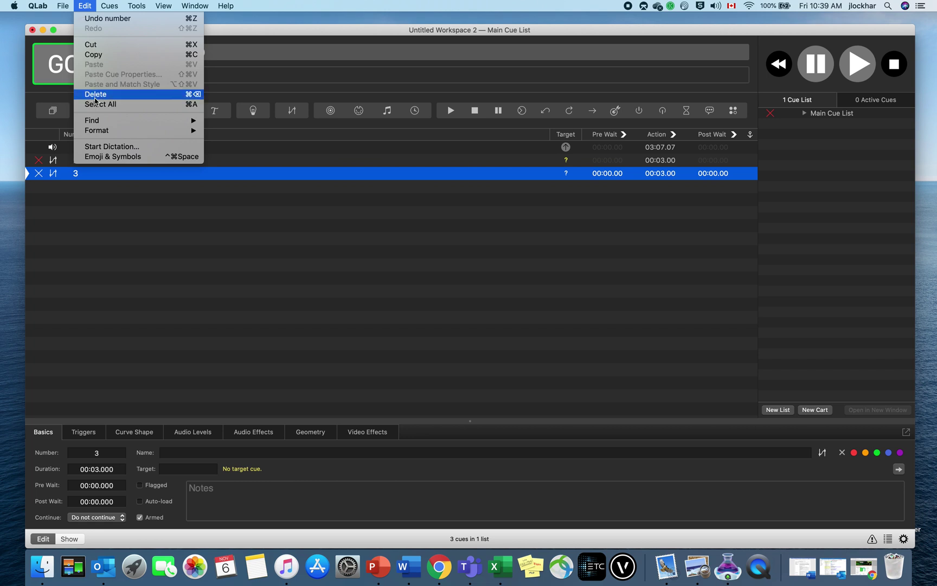
click(101, 197)
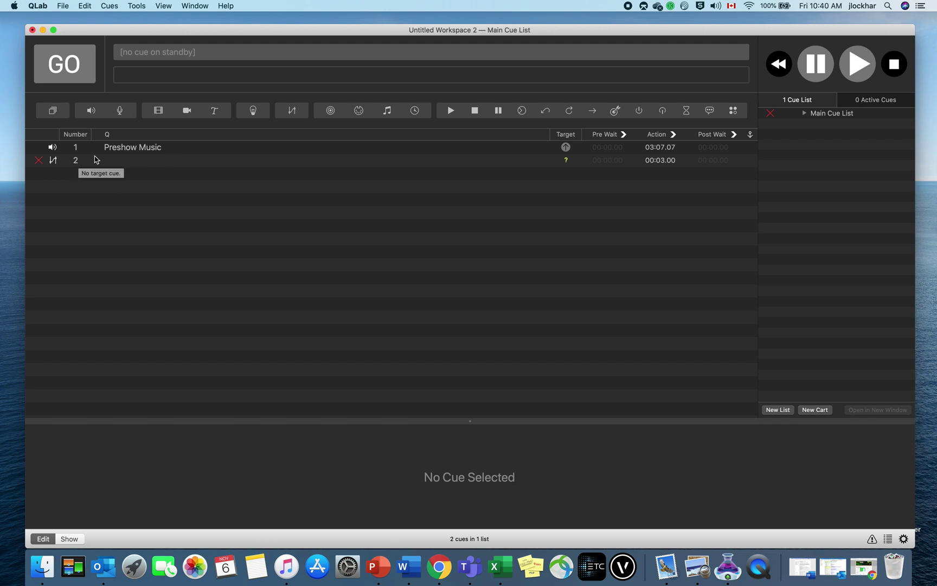
Drop Preshow Music onto fade cue 2 so it becomes 'fade Preshow Music', and select it
click(134, 153)
drag(134, 153, 135, 162)
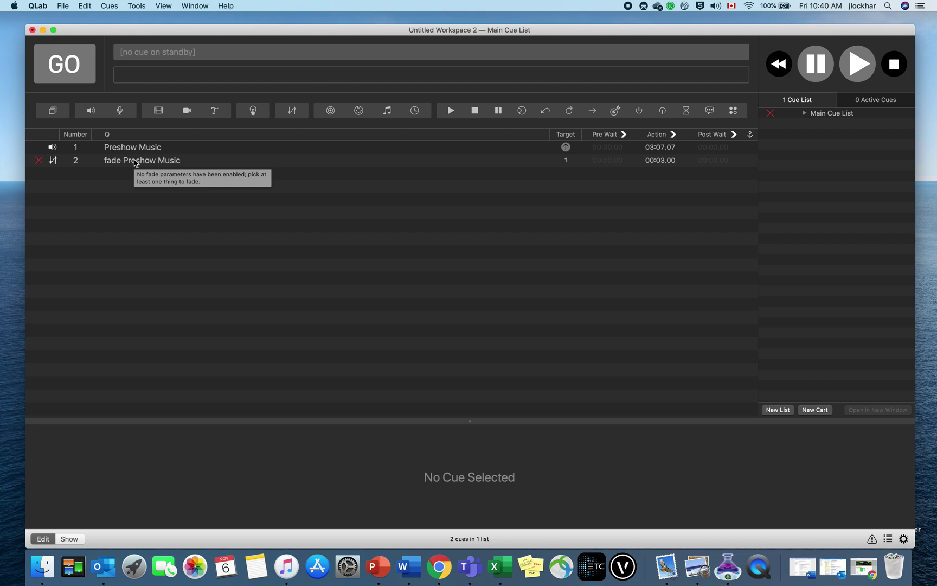
click(137, 162)
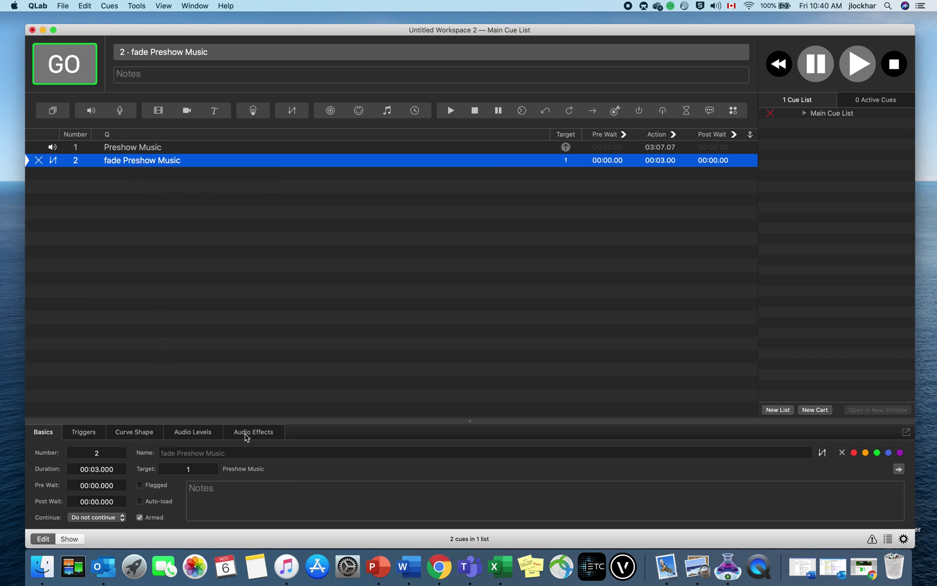
Set the fade cue's master, channel 1 and channel 2 levels to -INF in Audio Levels
click(194, 432)
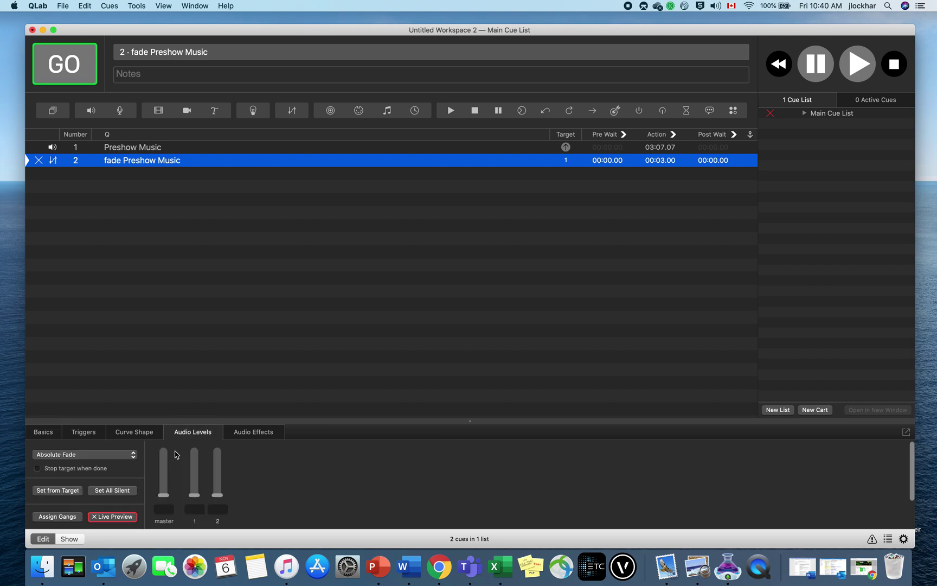
click(164, 495)
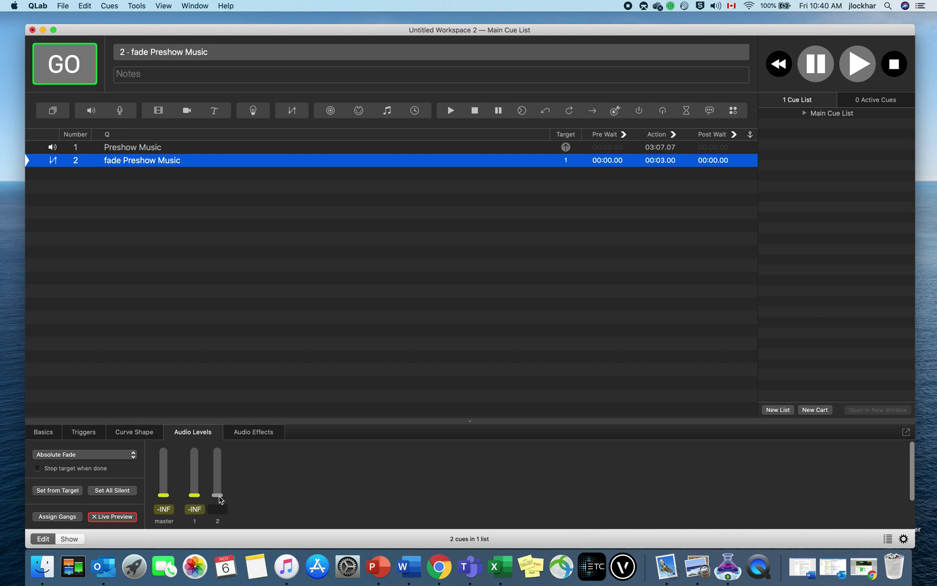
click(217, 495)
drag(162, 497, 195, 499)
click(217, 498)
click(194, 496)
click(163, 495)
click(151, 228)
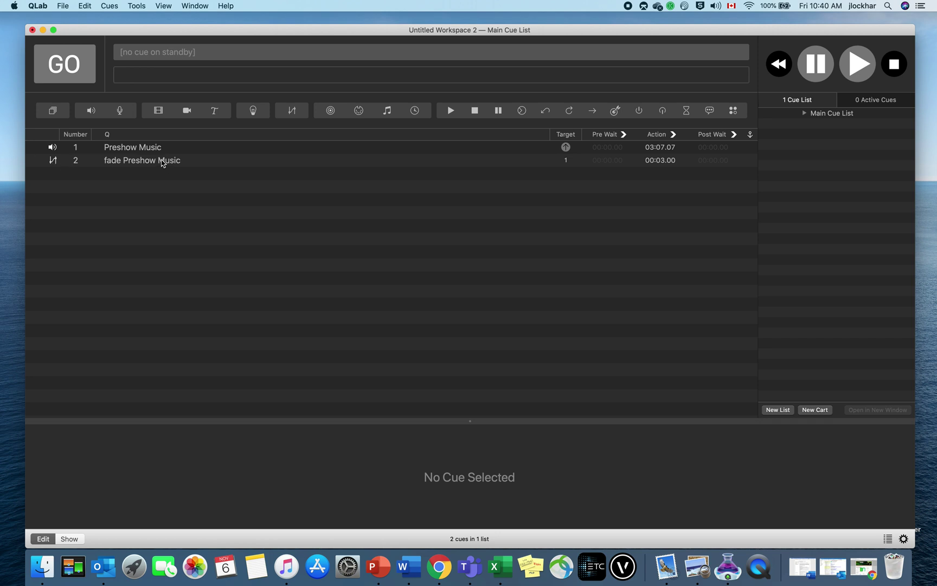
Test-play Preshow Music and its fade, then turn on 'Stop target when done' for the fade cue
click(148, 153)
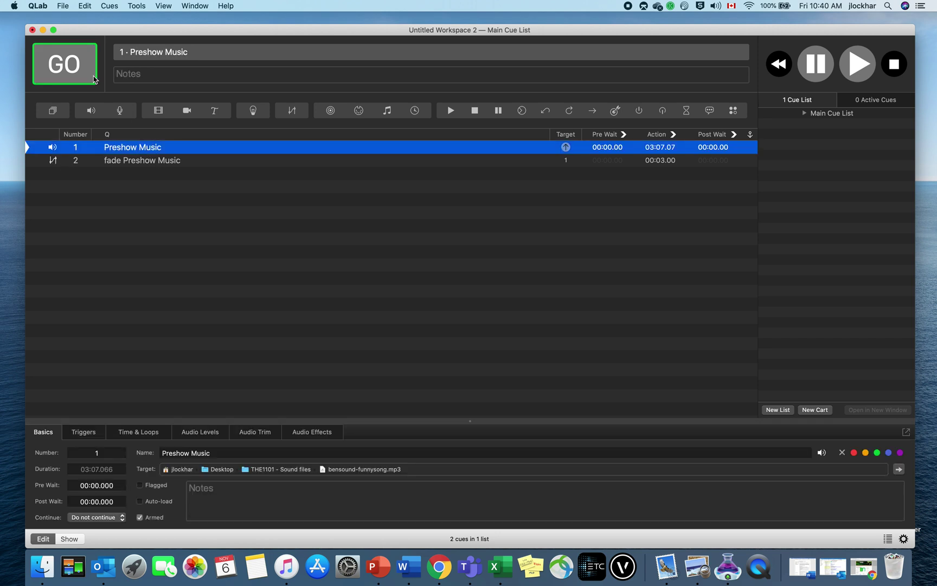
key(space)
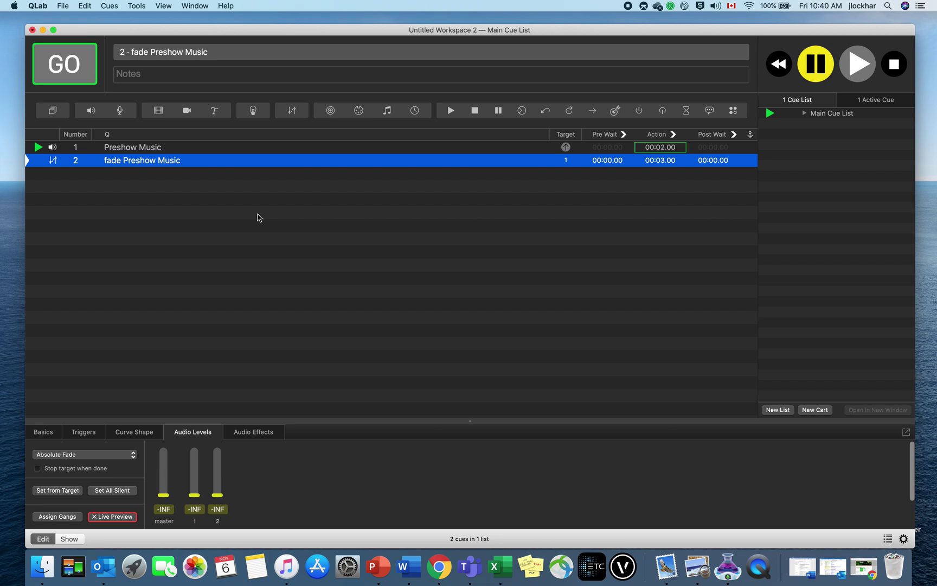
key(space)
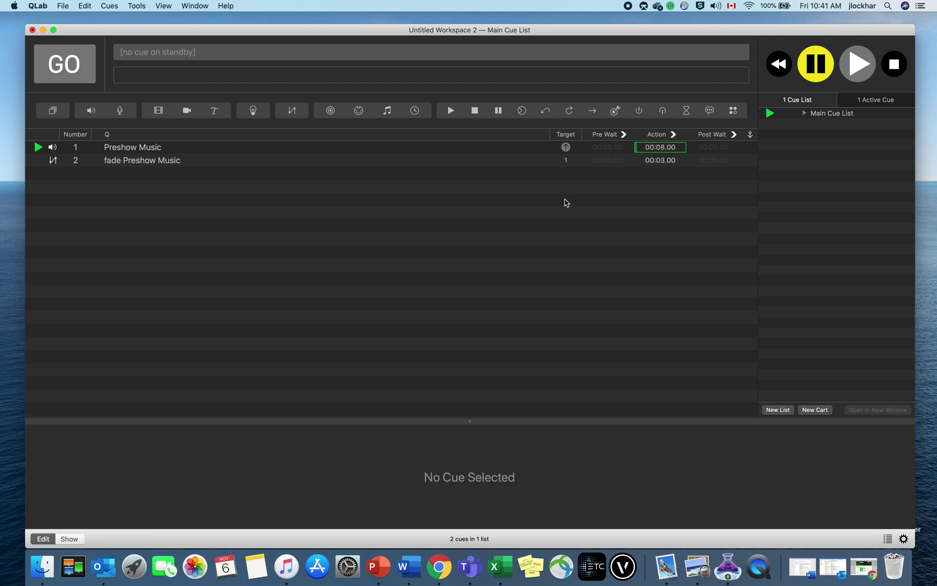
click(194, 161)
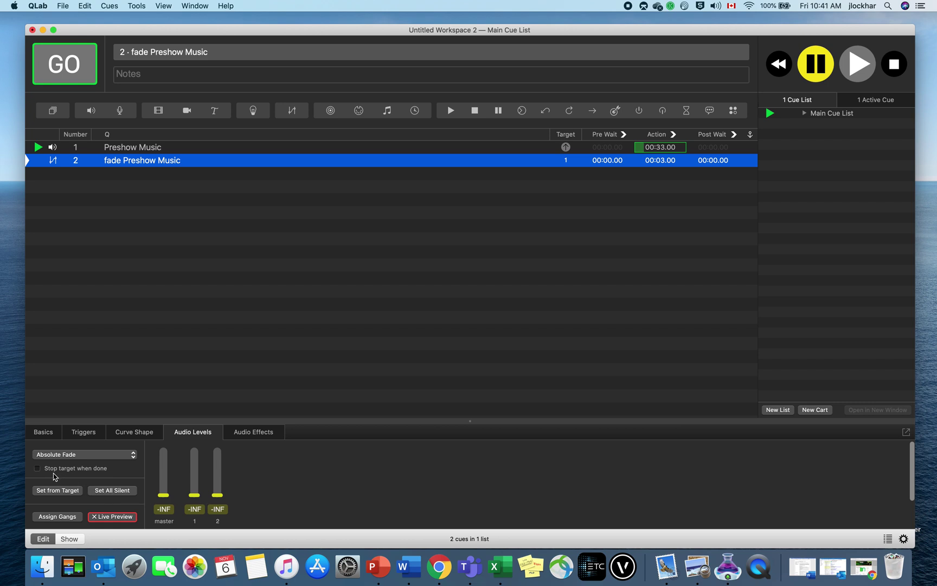
click(37, 468)
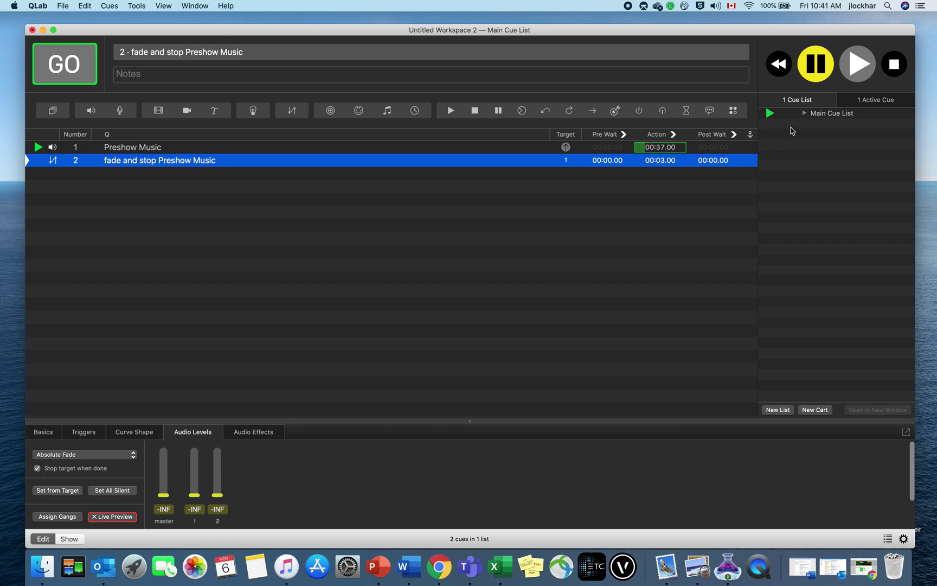
Stop all playback and rerun Preshow Music and the fade-and-stop cue to verify
click(884, 71)
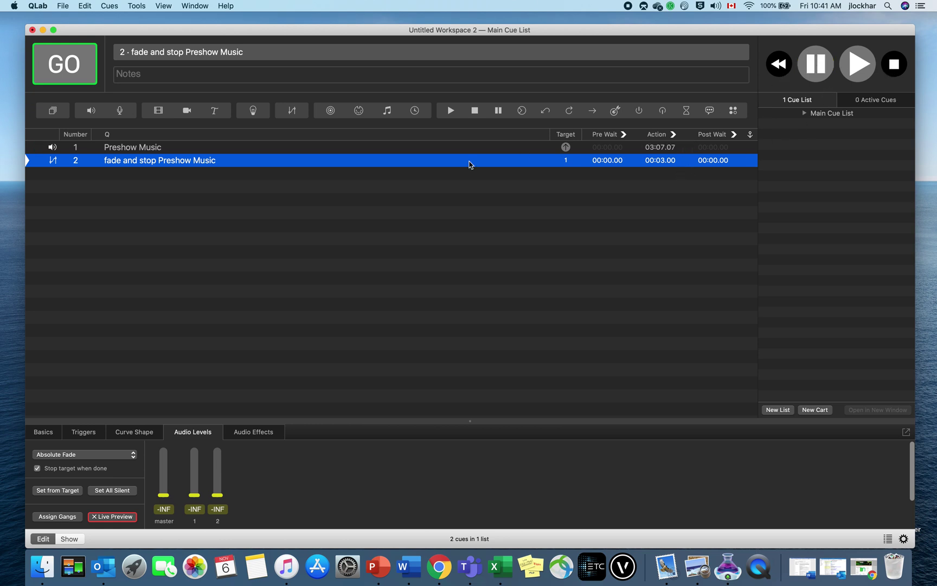
click(347, 151)
key(space)
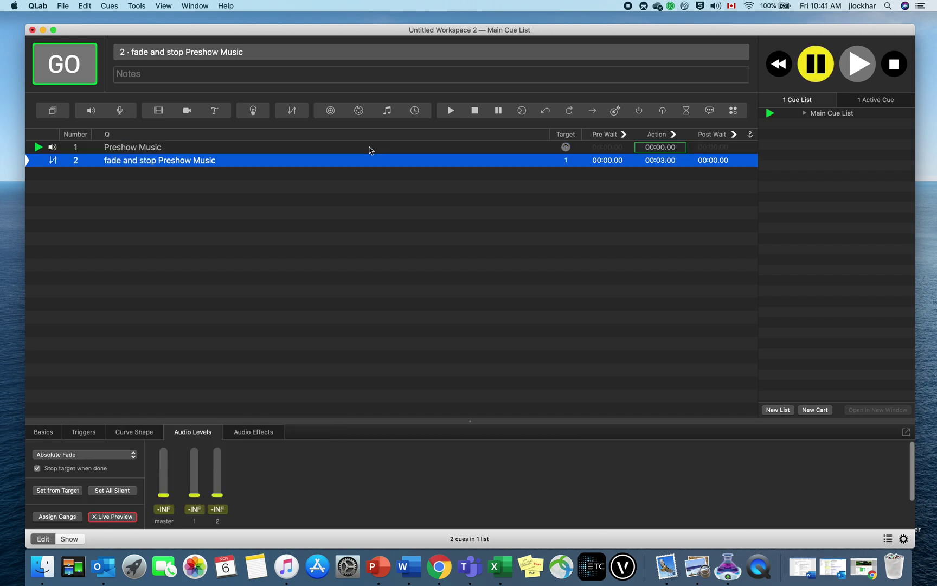
key(space)
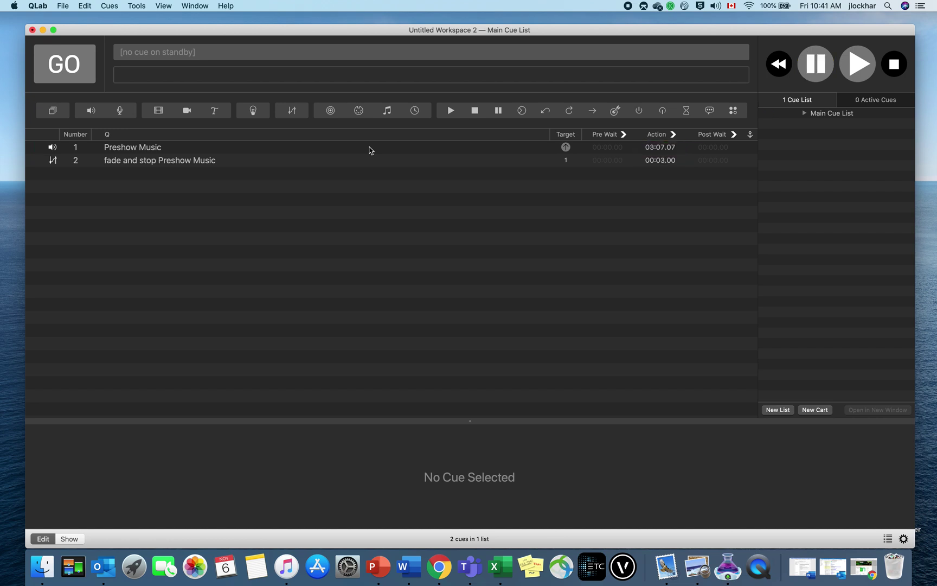
Set the fade and stop cue's Curve Shape duration to 00:05.00
click(343, 162)
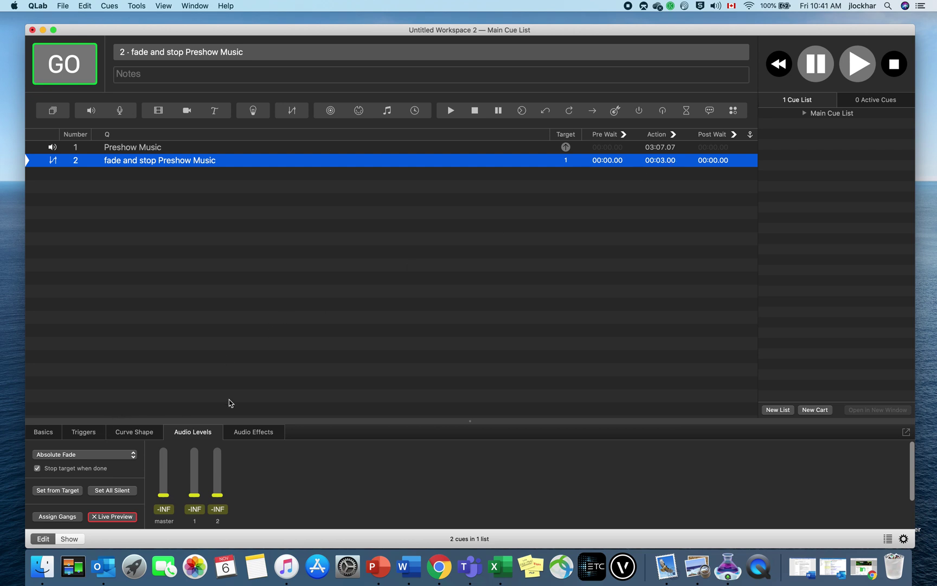
click(145, 437)
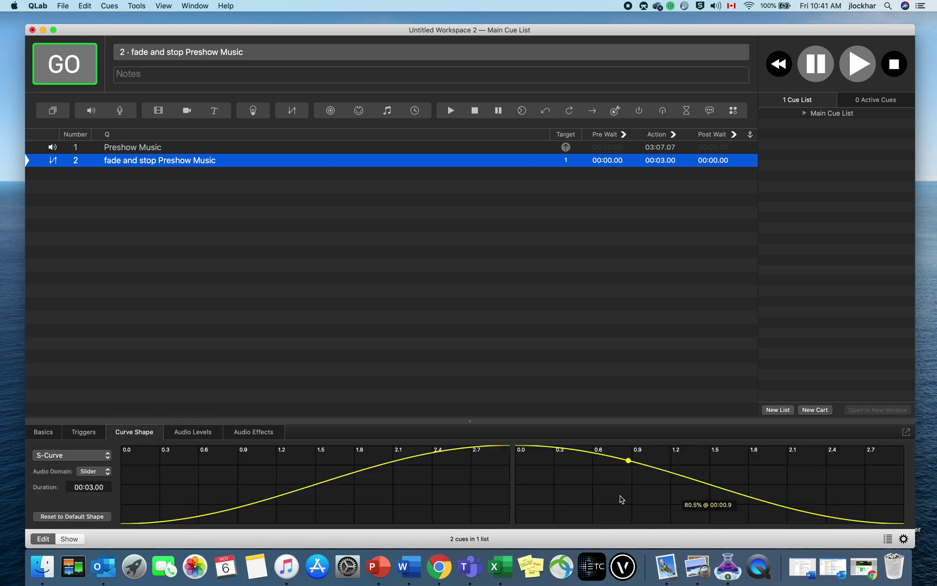
click(89, 487)
key(BackSpace)
text(5)
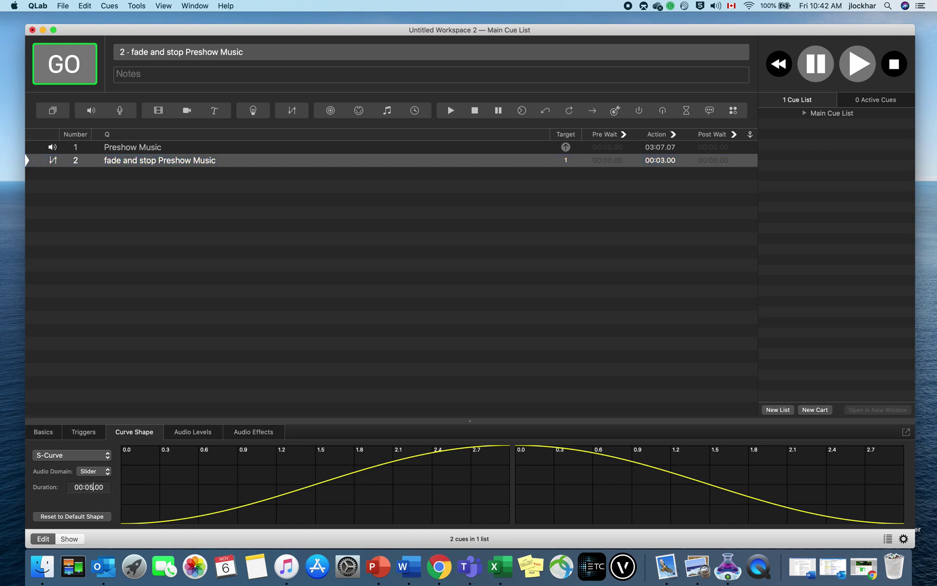
key(Return)
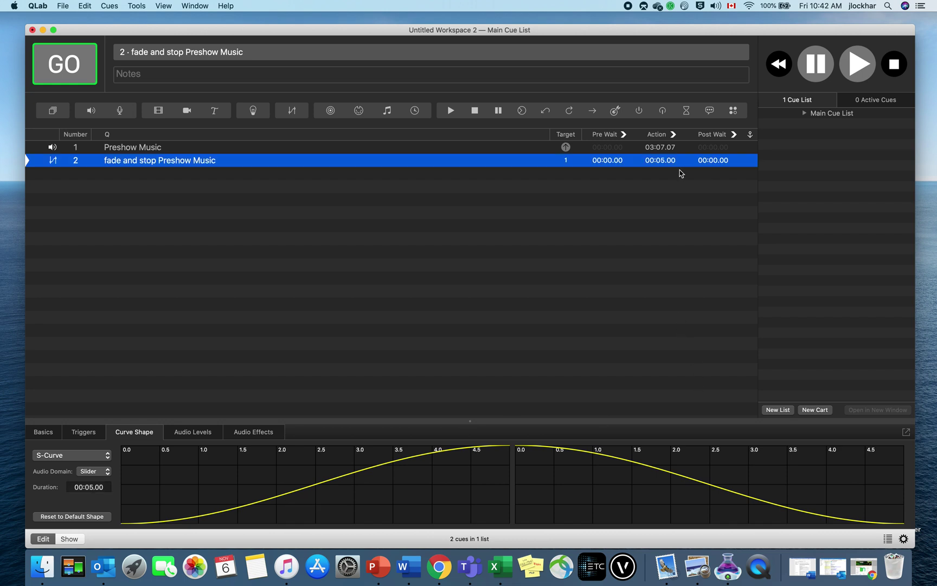
Change the cue's Action time to 7 seconds, back to 5, then deselect it
double_click(661, 161)
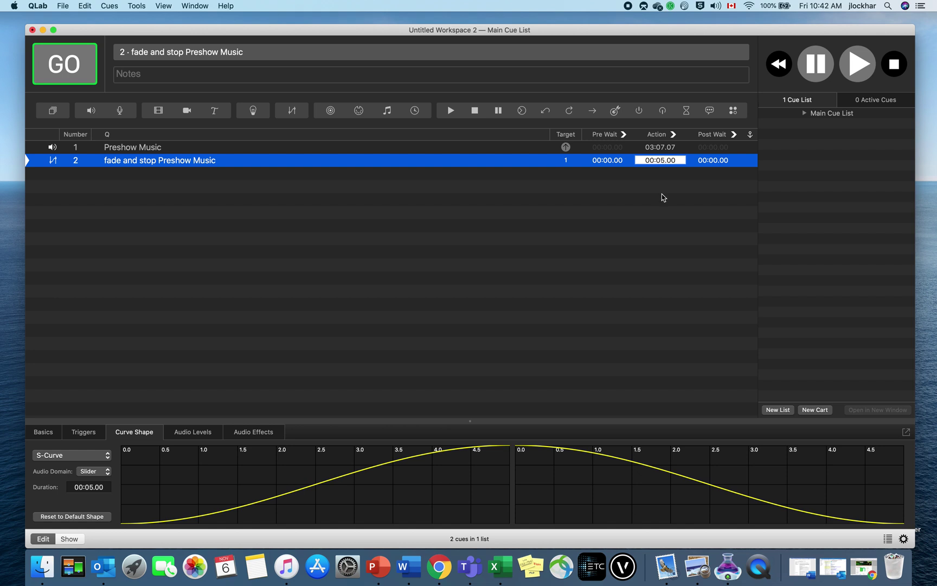
key(BackSpace)
text(7)
key(Return)
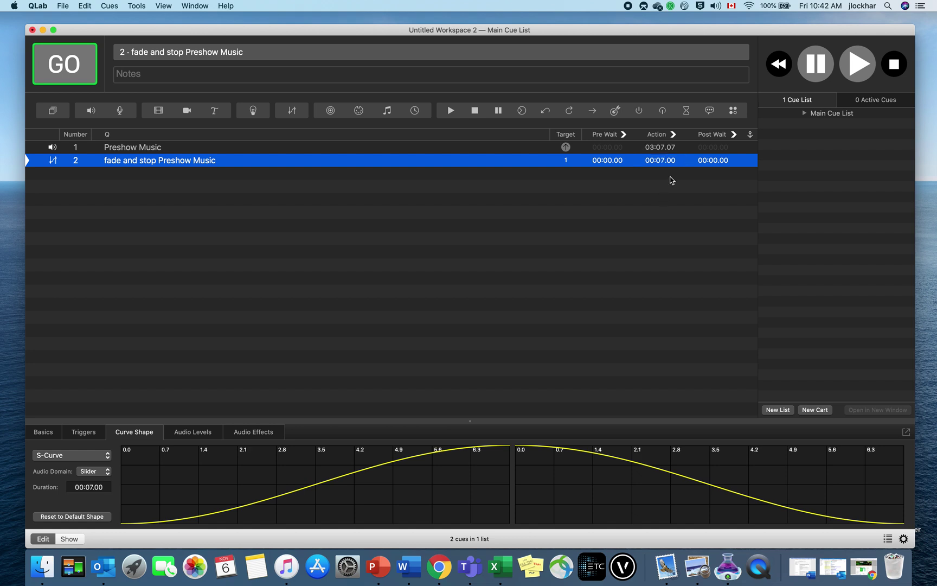
double_click(667, 161)
key(BackSpace)
text(5)
key(Return)
click(255, 197)
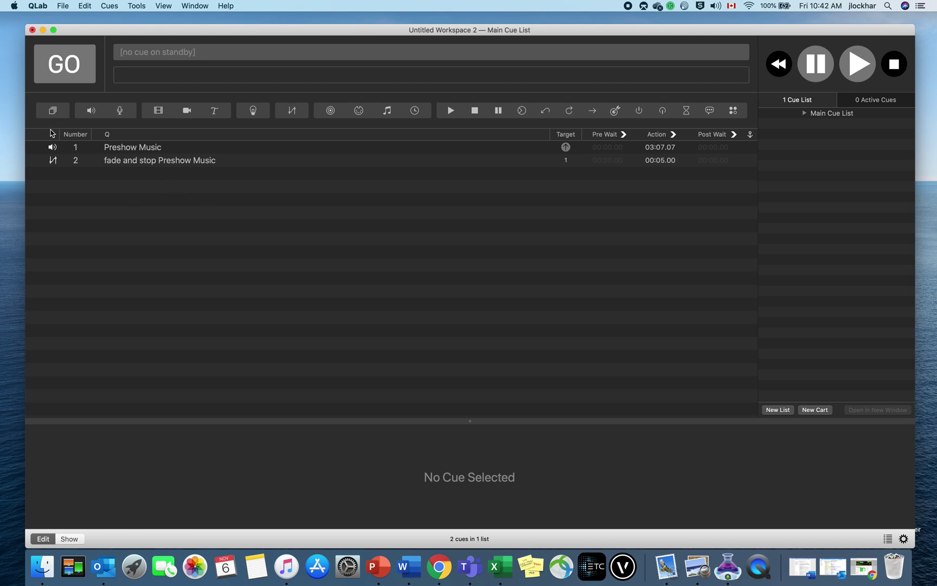
Drag a new group cue into the list and name it 'Scene 1 - Beach'
drag(52, 110, 130, 183)
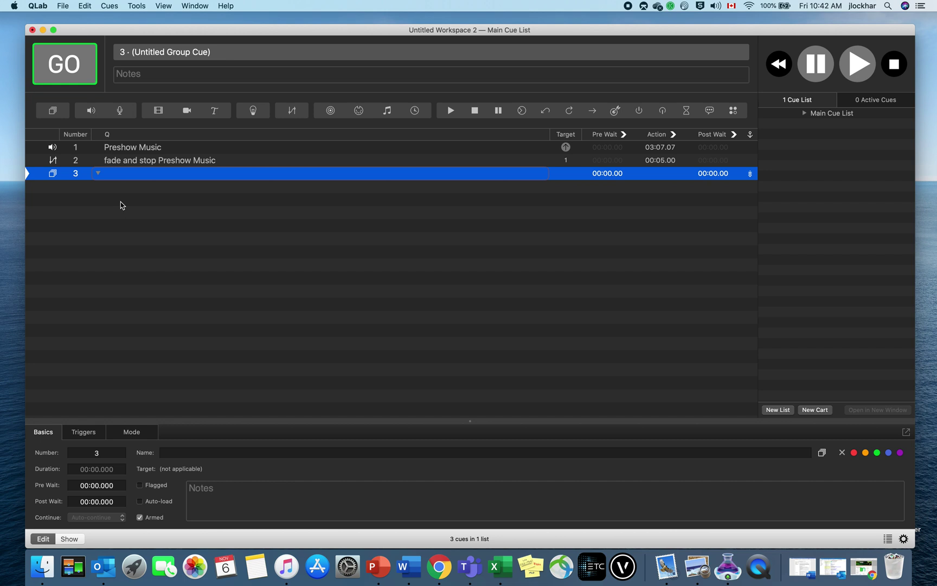
click(182, 451)
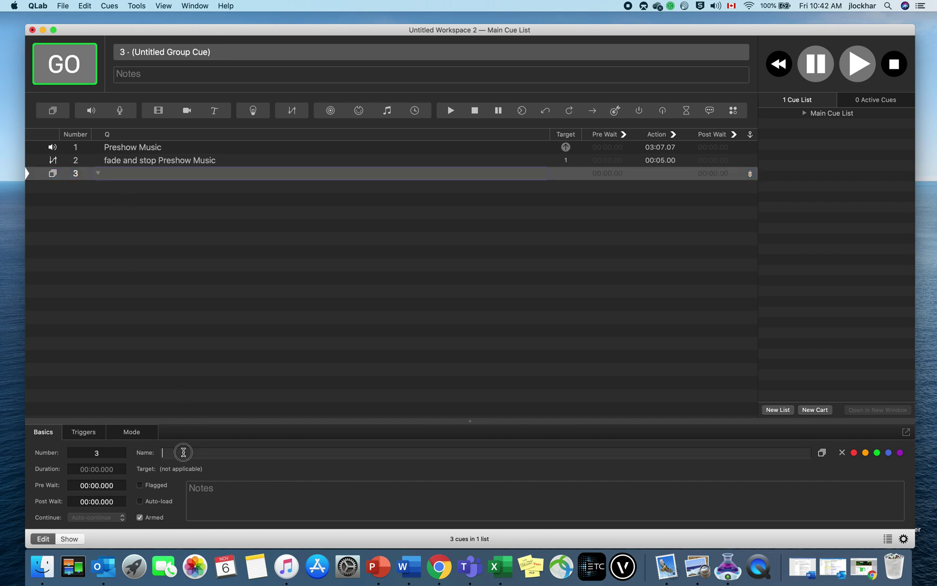
text(Scene 1 - Beach)
key(Return)
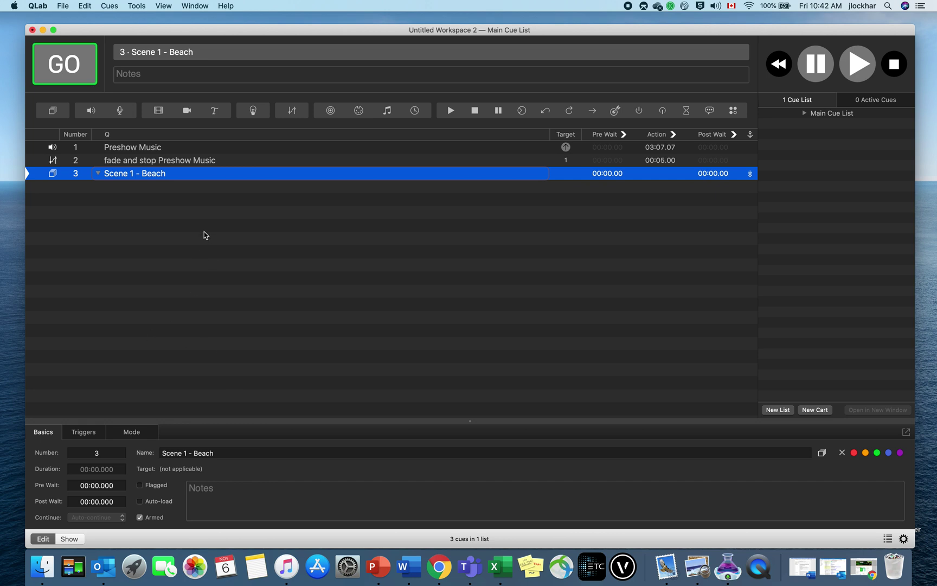
Drop sound files from Finder into Scene 1 - Beach, leaving flock-of-seagulls as cue 4
drag(290, 36, 288, 94)
click(610, 42)
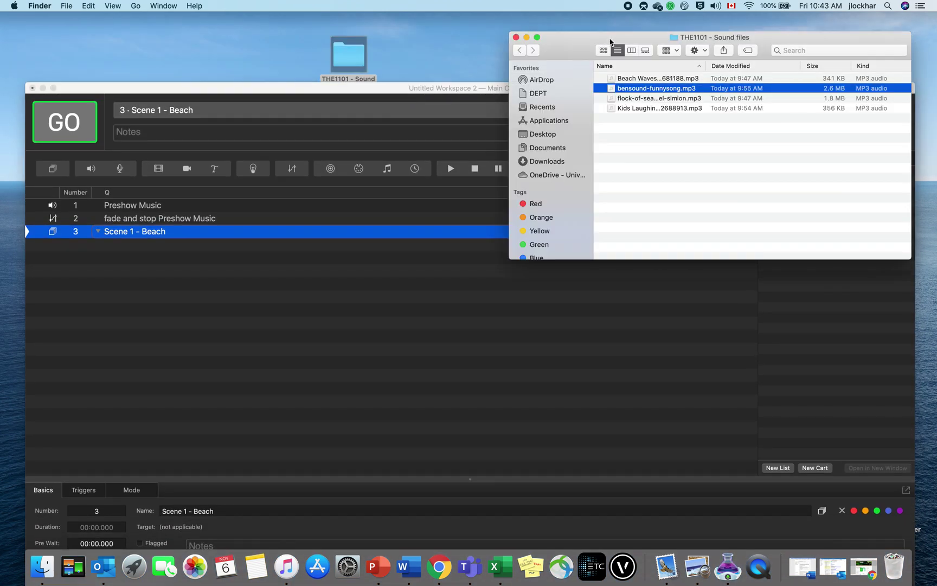
drag(634, 77, 234, 237)
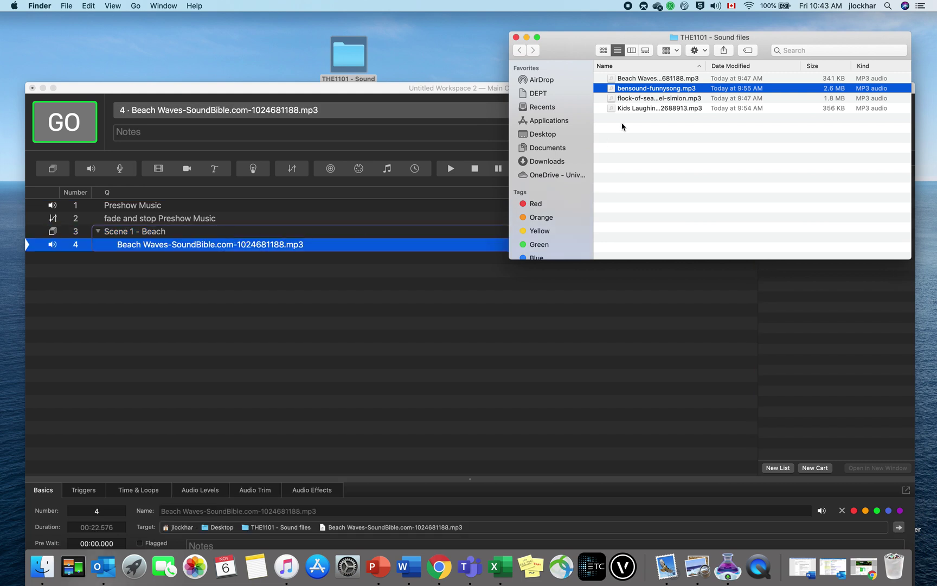
drag(639, 99, 290, 250)
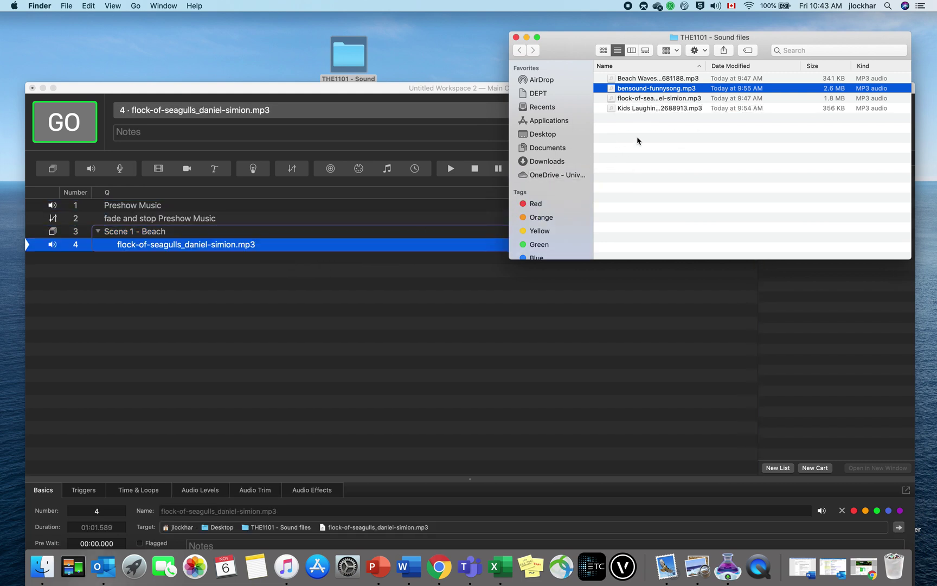
drag(668, 109, 307, 235)
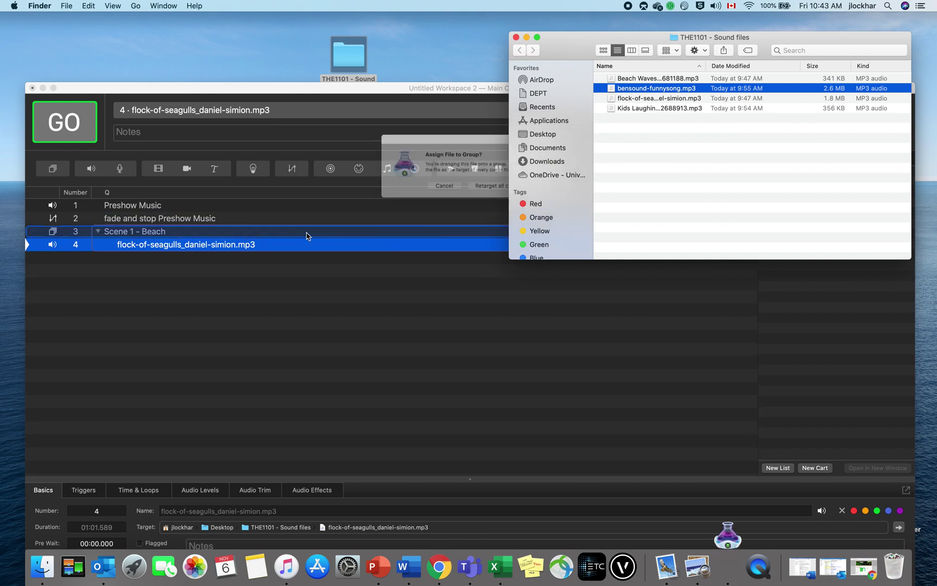
click(440, 192)
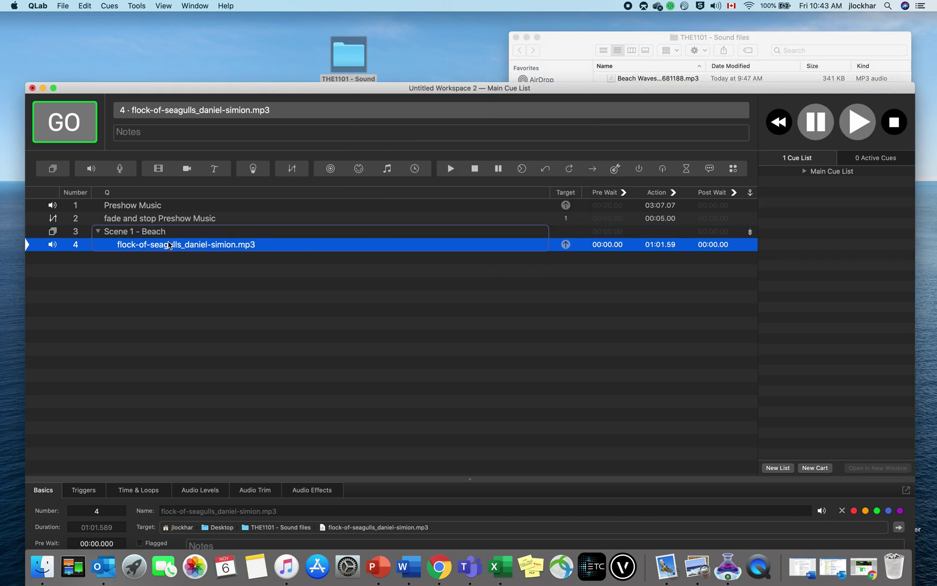
Add Kids Laughing as cue 5 and Beach Waves as cue 6 from the sound files folder
click(139, 231)
click(575, 42)
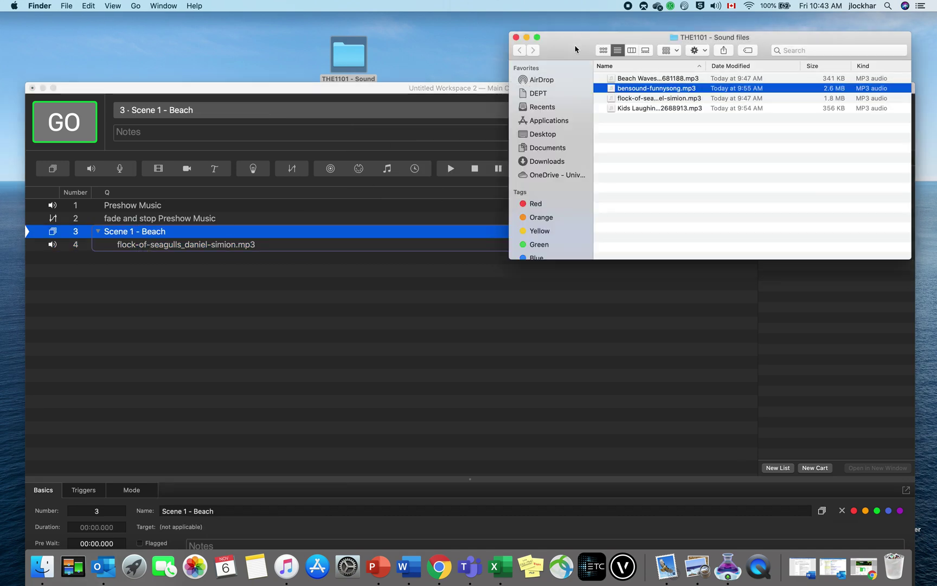
drag(646, 110, 351, 284)
drag(645, 82, 286, 318)
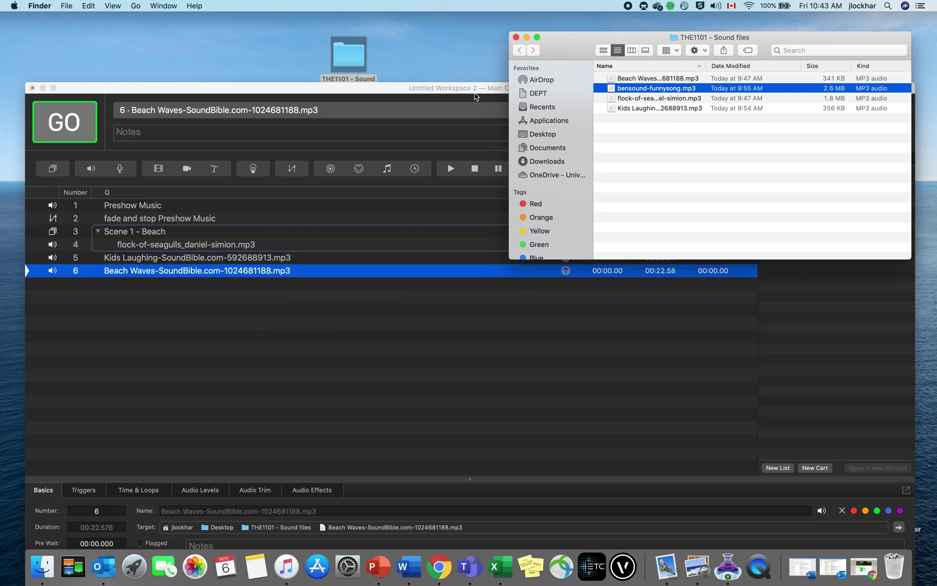
Move the Beach Waves cue into Scene 1 - Beach, then collapse and re-expand the group
click(526, 38)
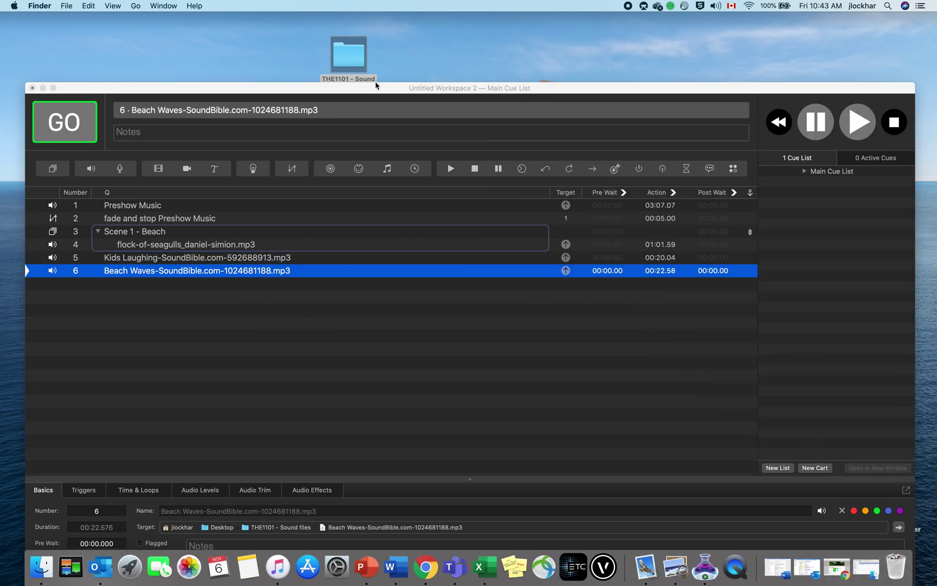
drag(372, 83, 370, 24)
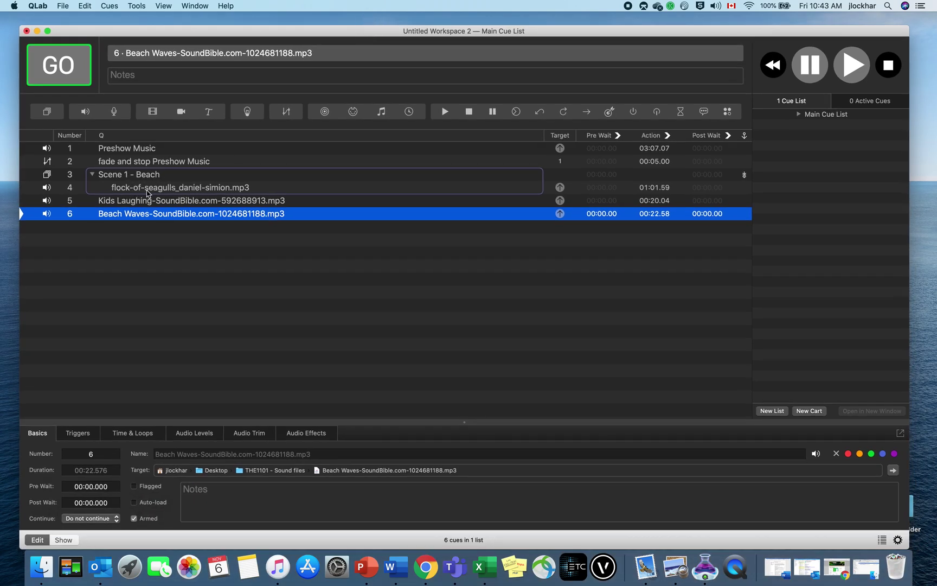
mouse_move(135, 213)
mouse_down()
mouse_move(140, 187)
mouse_move(149, 208)
mouse_up()
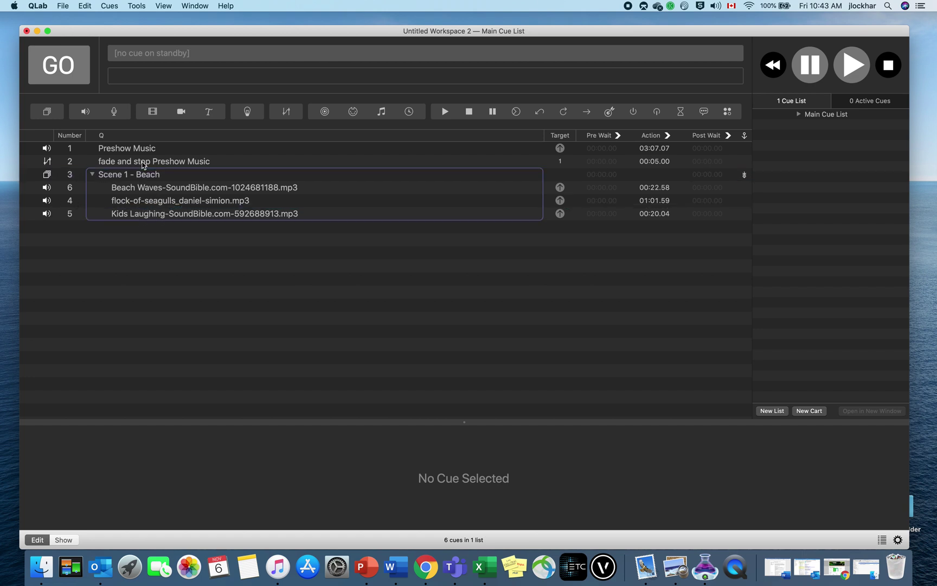
click(93, 175)
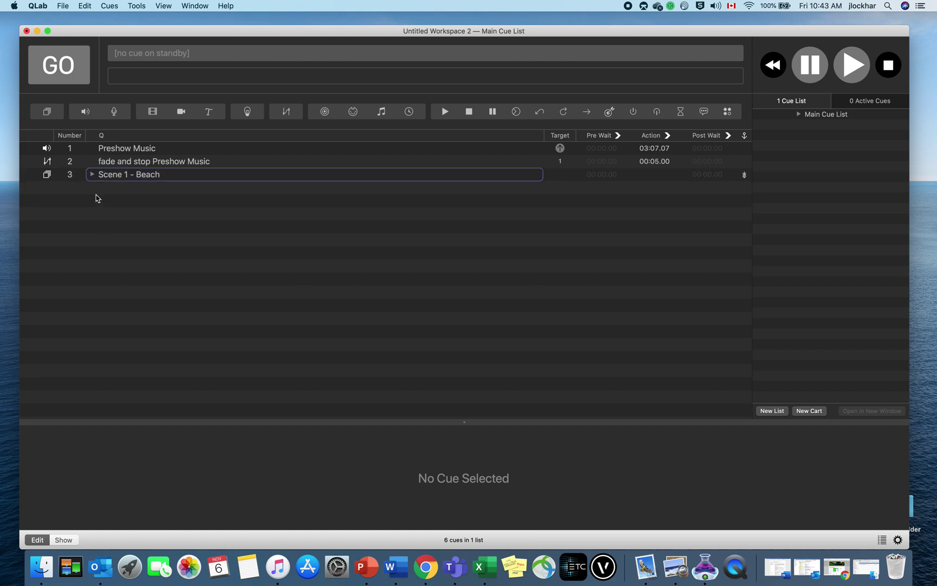
click(92, 174)
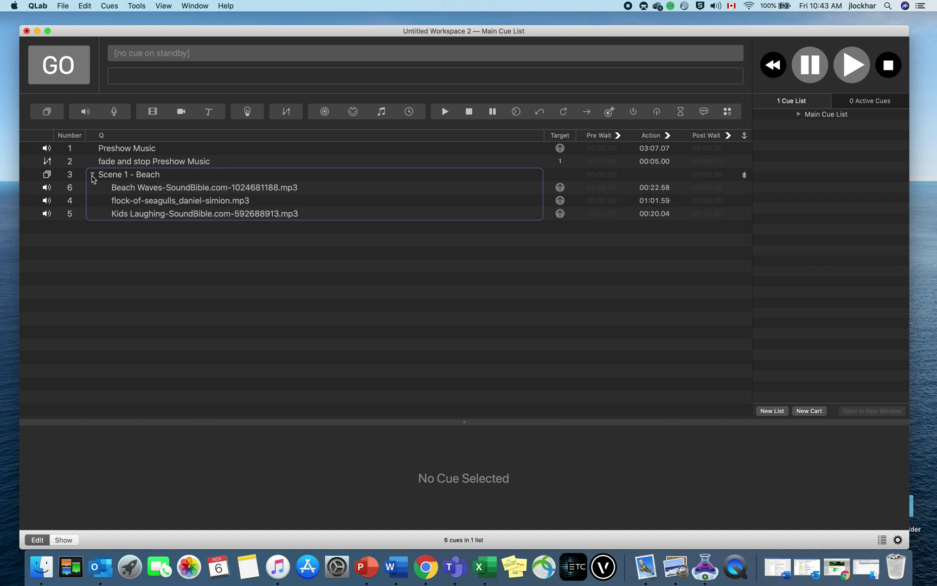
Rename cue 6 to 'Beach waves' and cue 4 to 'seagulls'
click(156, 191)
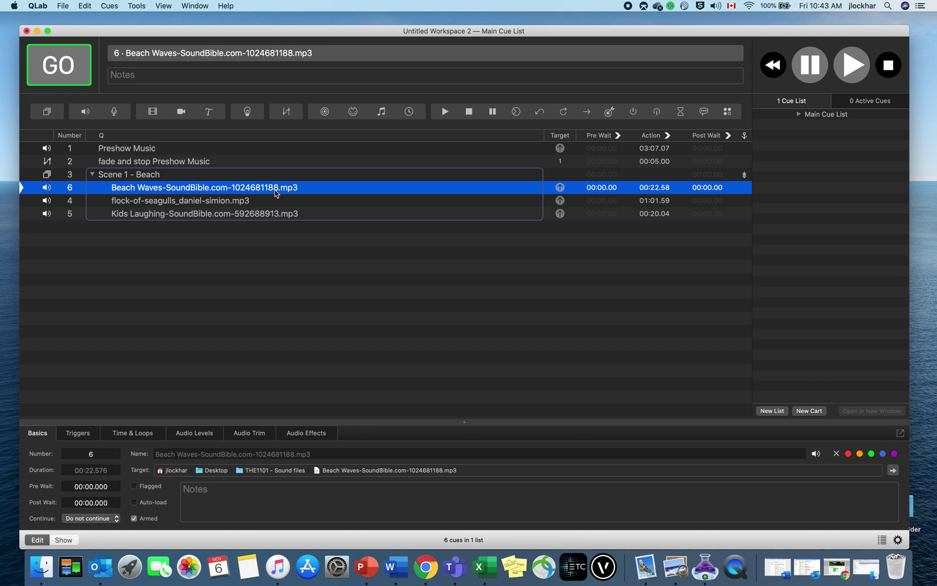
click(201, 453)
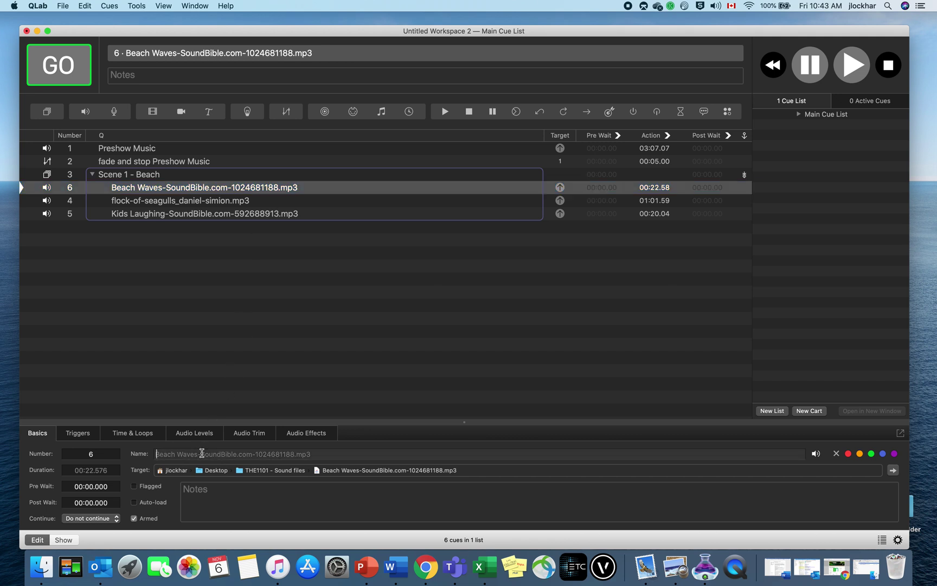
text(Beach waves)
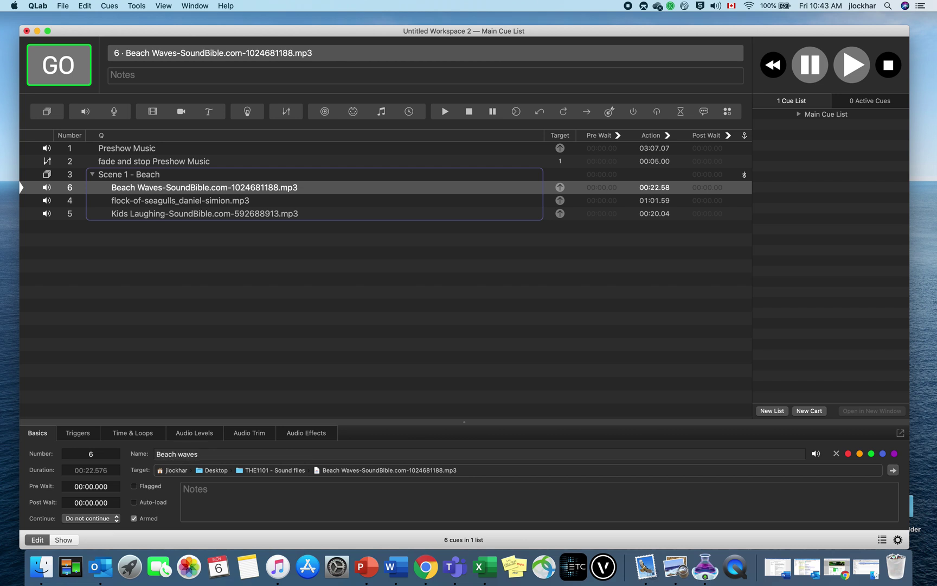
key(Return)
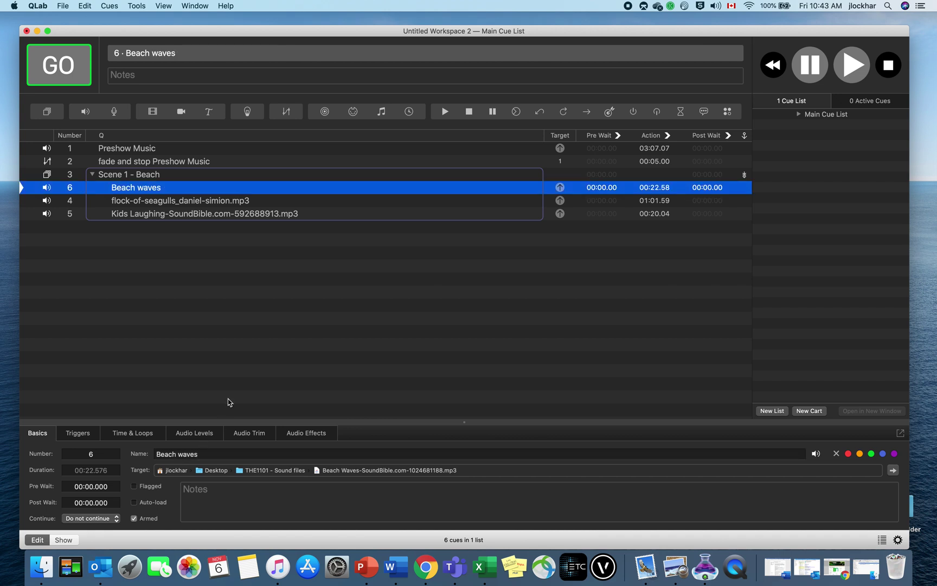
click(171, 203)
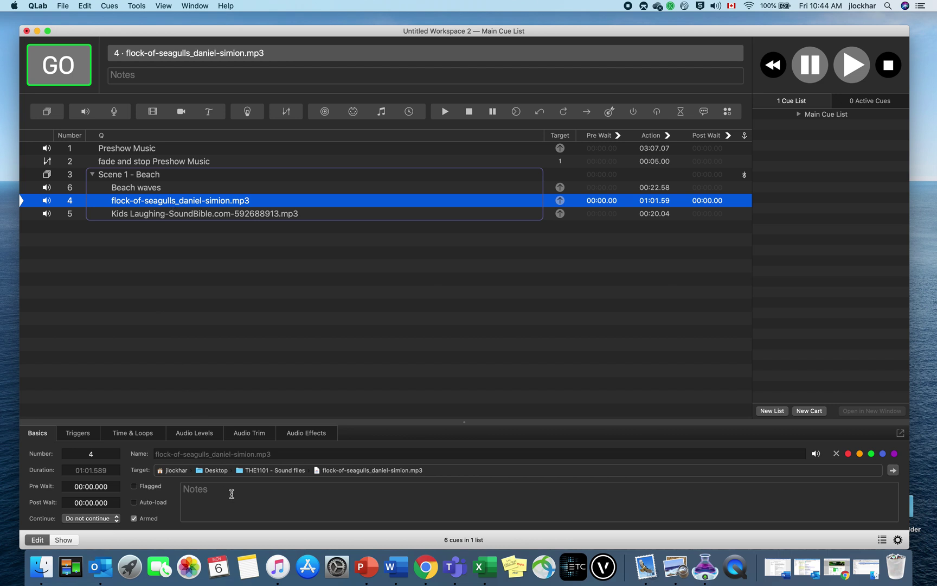
click(210, 455)
text(seagulls)
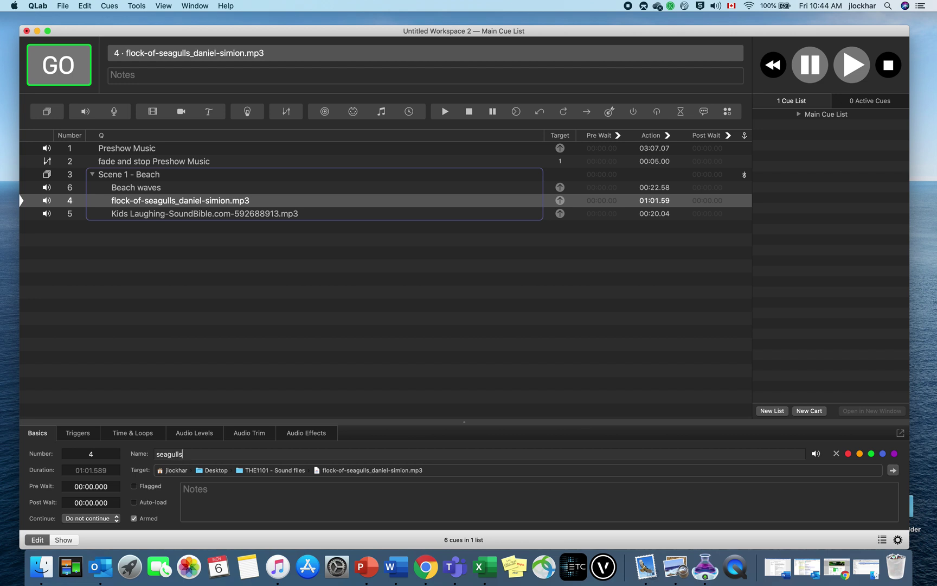
key(Return)
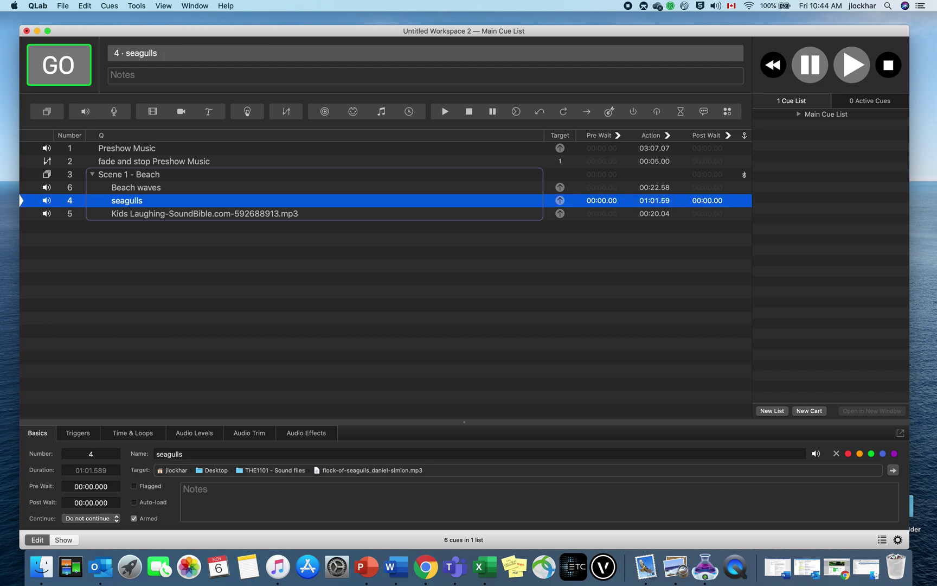
Rename cue 5 to 'kids' and reselect the Beach waves cue
click(174, 214)
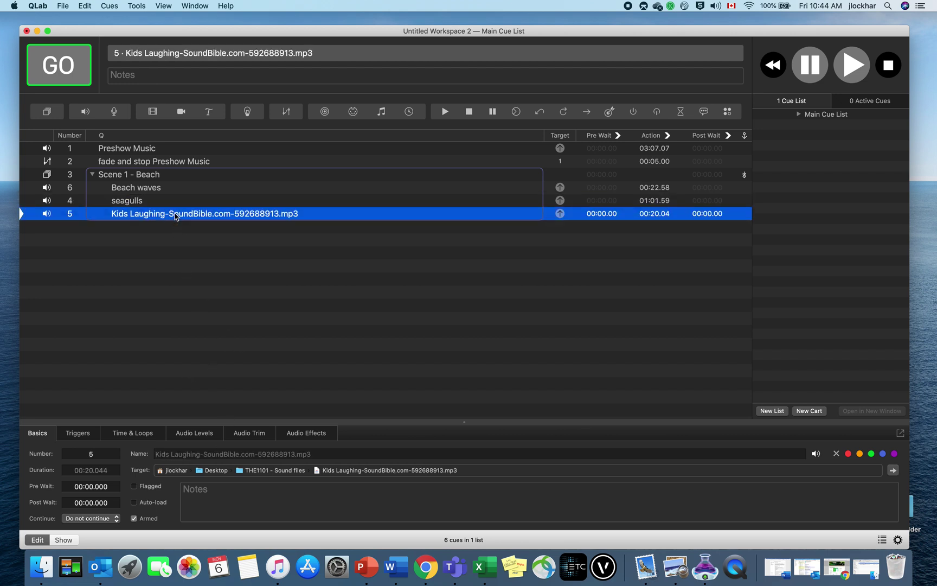
click(187, 453)
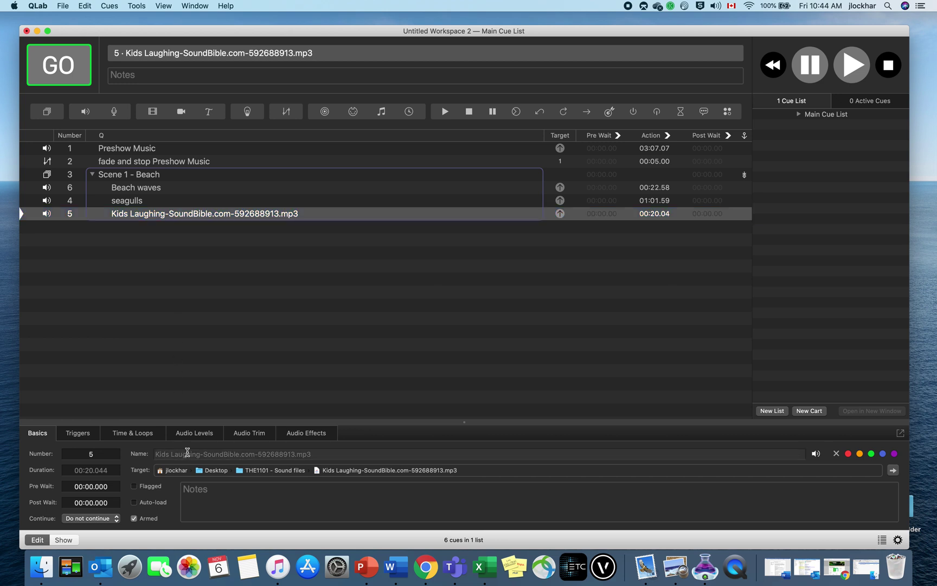
text(kids)
key(Return)
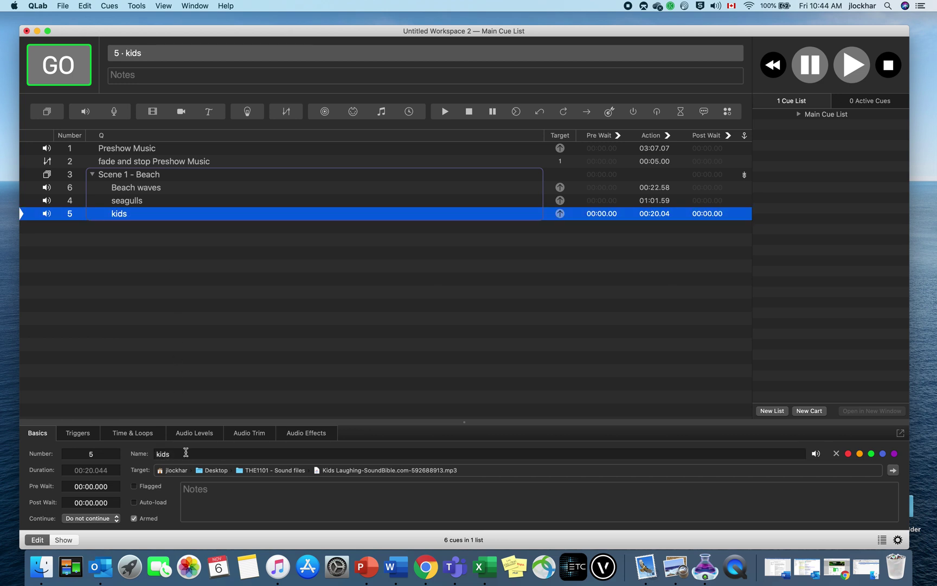
click(143, 188)
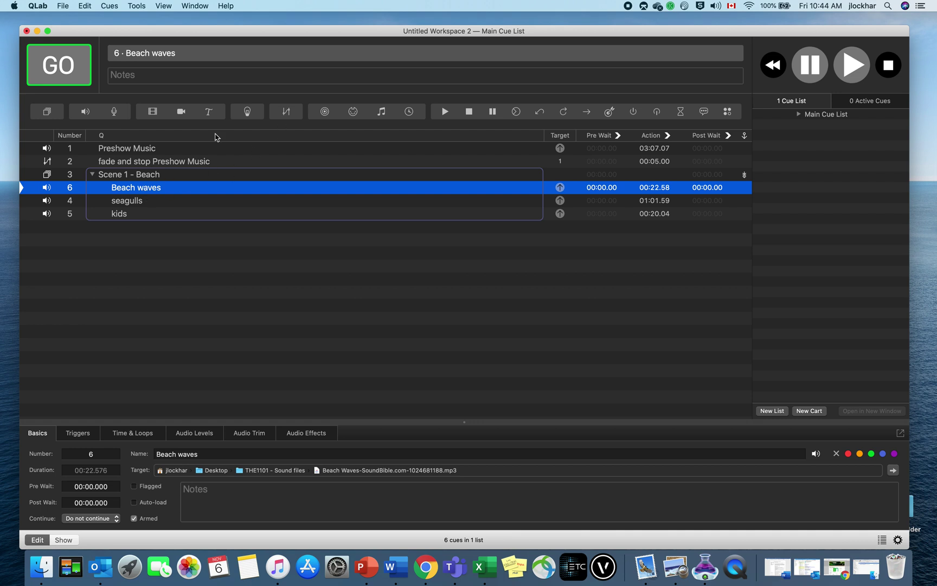
Add a fade cue targeting Beach waves and pull Beach waves' master and channel faders to silent
drag(286, 112, 179, 191)
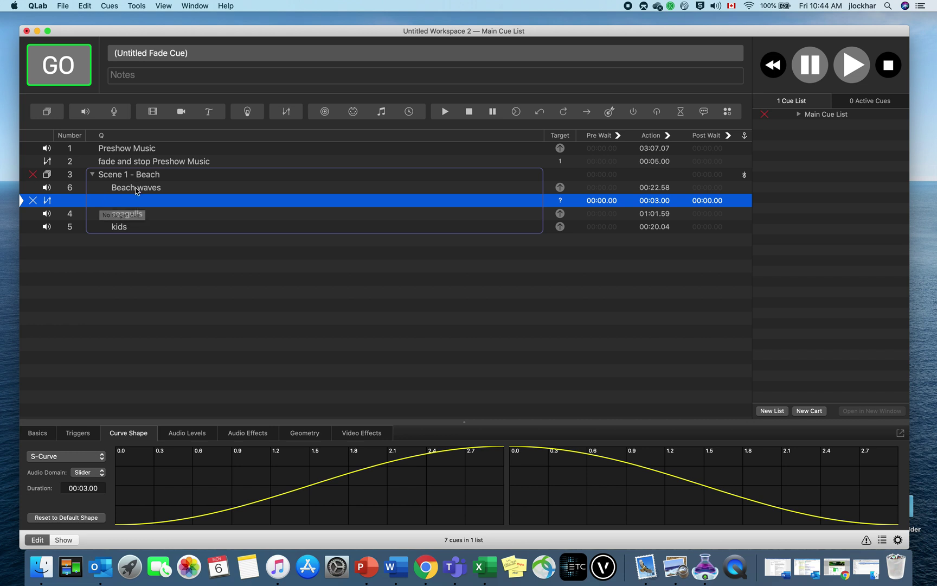
drag(135, 187, 138, 204)
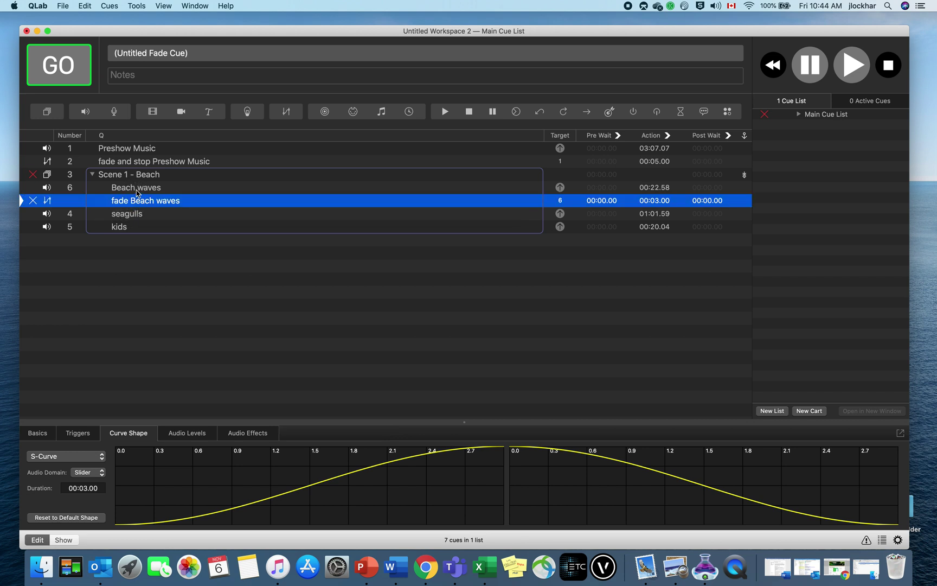
click(137, 188)
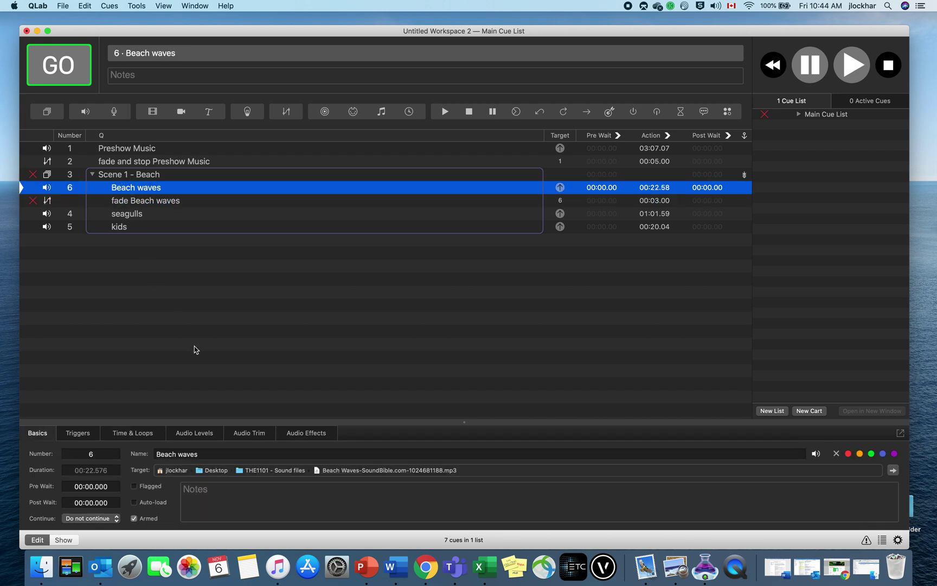
click(195, 432)
drag(191, 469, 188, 501)
drag(219, 462, 219, 499)
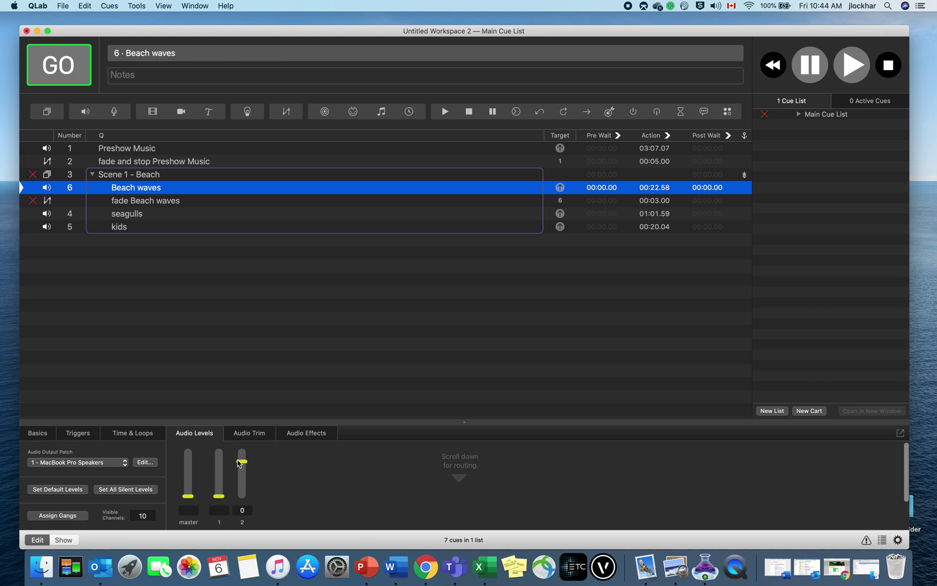
drag(242, 461, 242, 504)
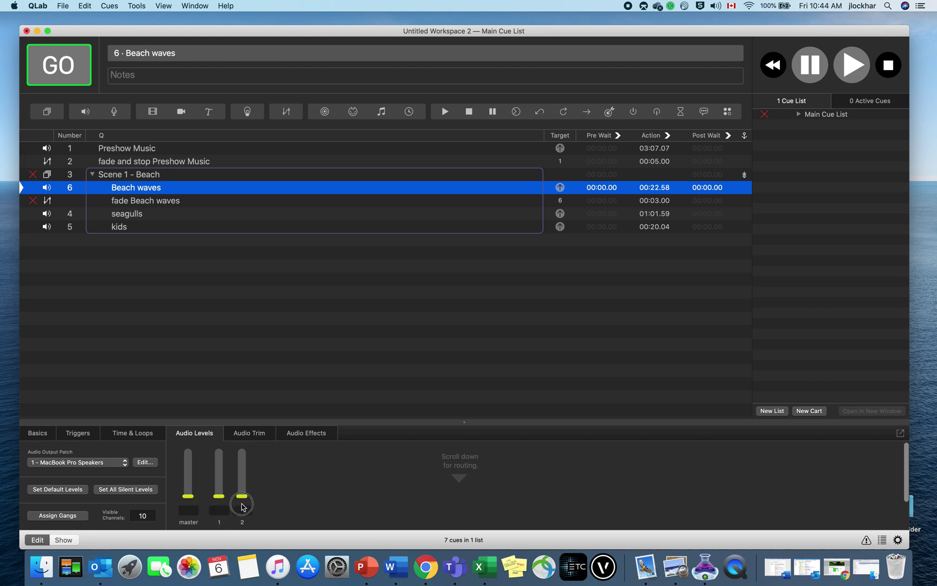
Set the fade Beach waves levels to -4.3 master, -3.2 and -5.2 on the channels
click(147, 204)
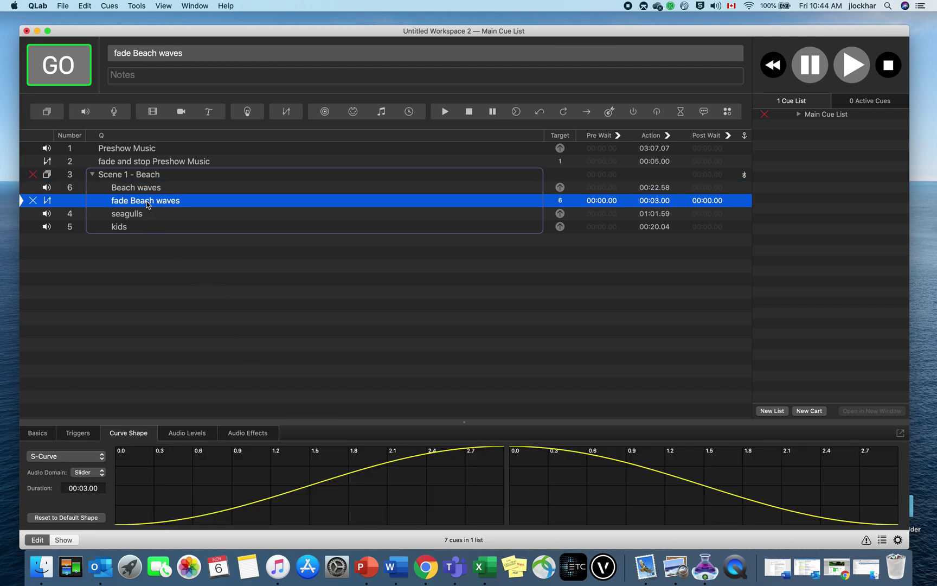
click(195, 435)
drag(158, 496, 209, 471)
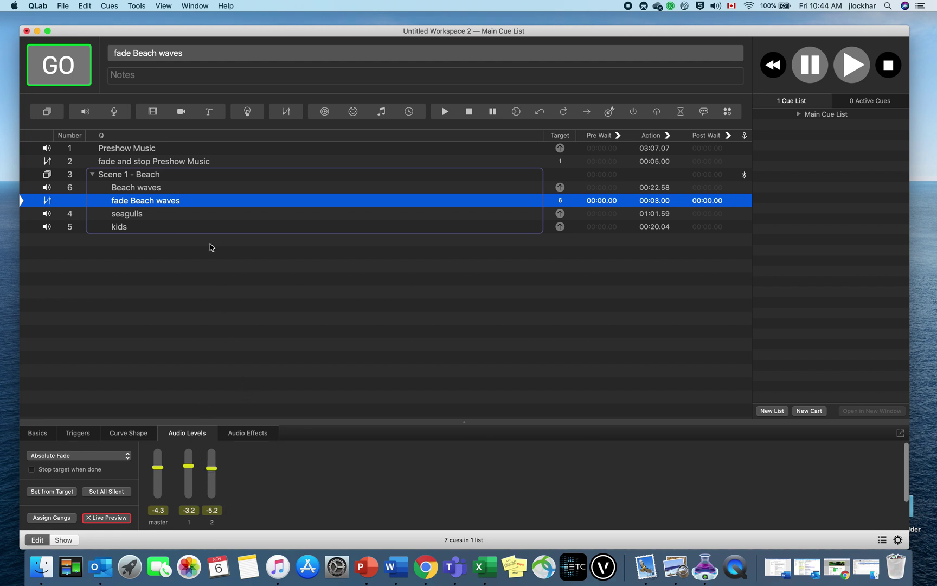
click(147, 193)
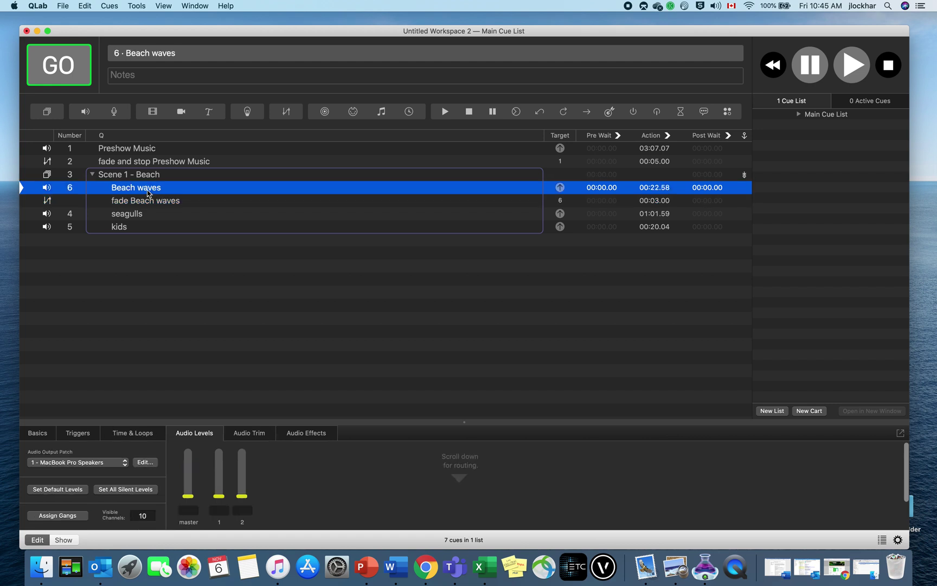
key(space)
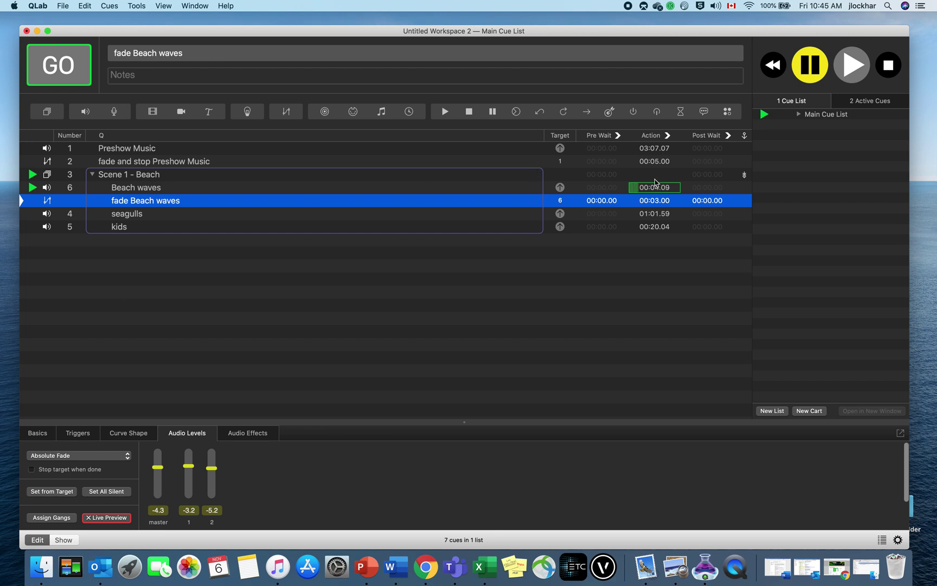
key(space)
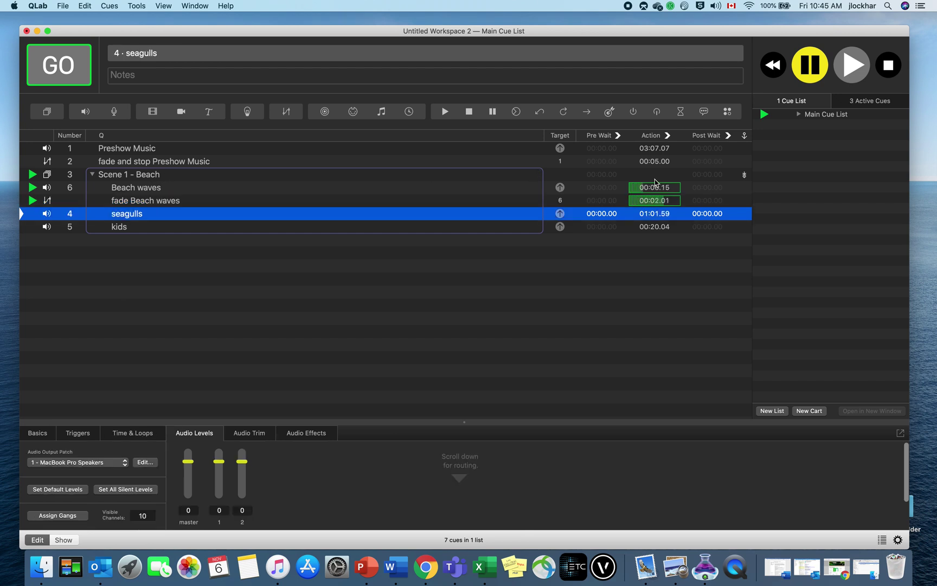
click(889, 69)
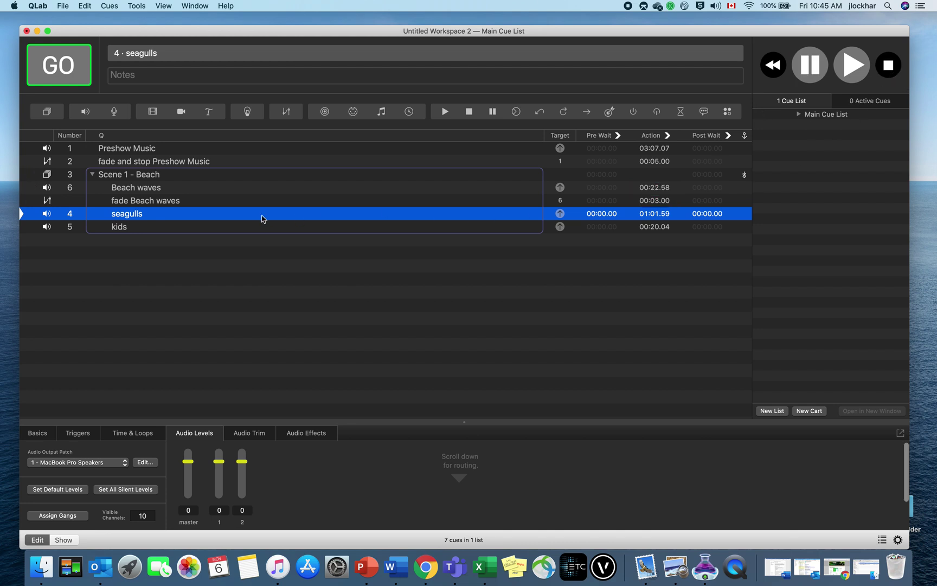
click(174, 190)
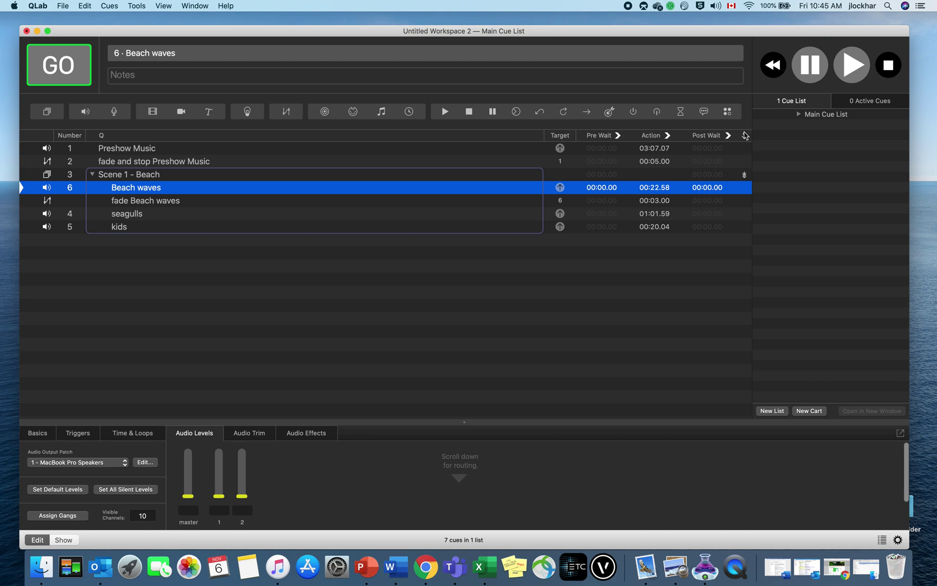
Leave Scene 1's continue mode unchanged and set Beach waves to auto-follow
click(746, 176)
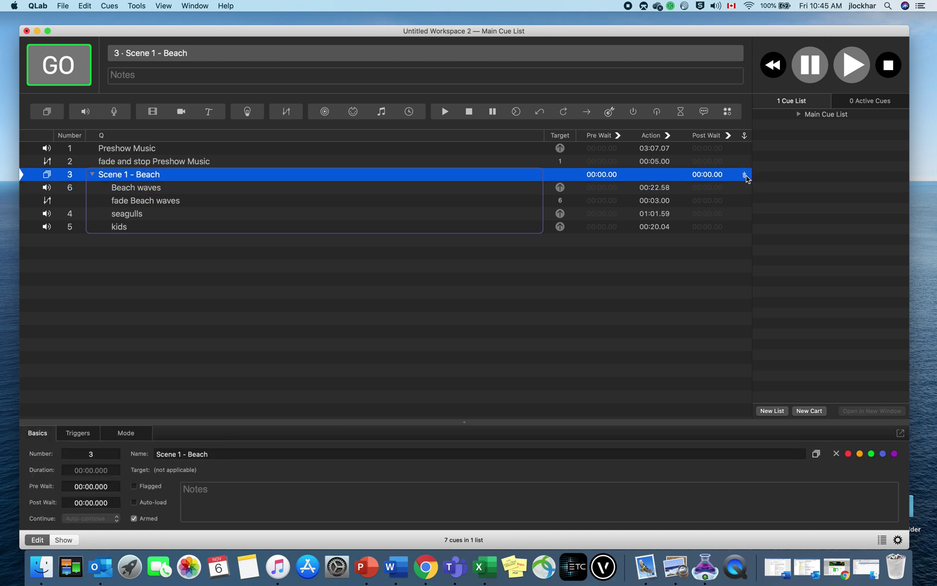
click(744, 193)
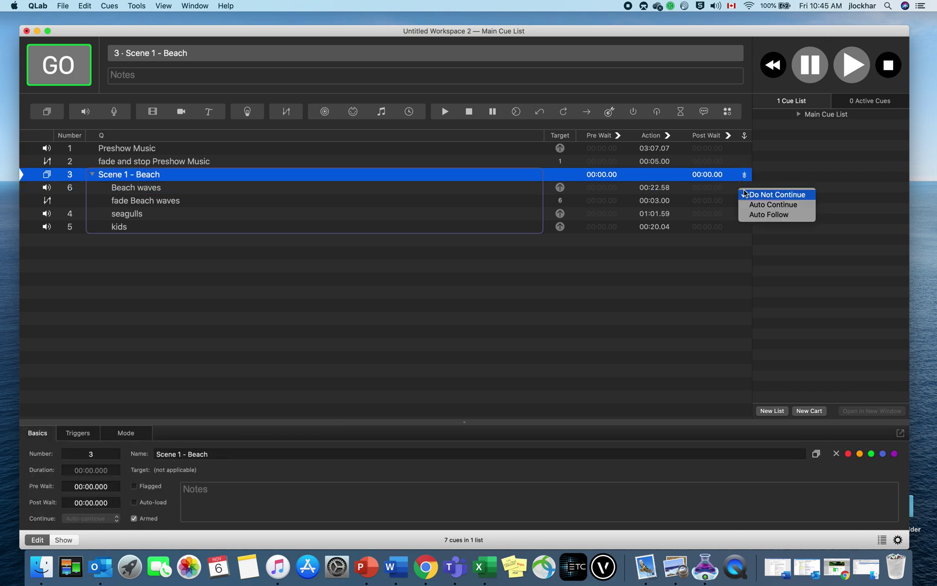
click(290, 193)
click(273, 192)
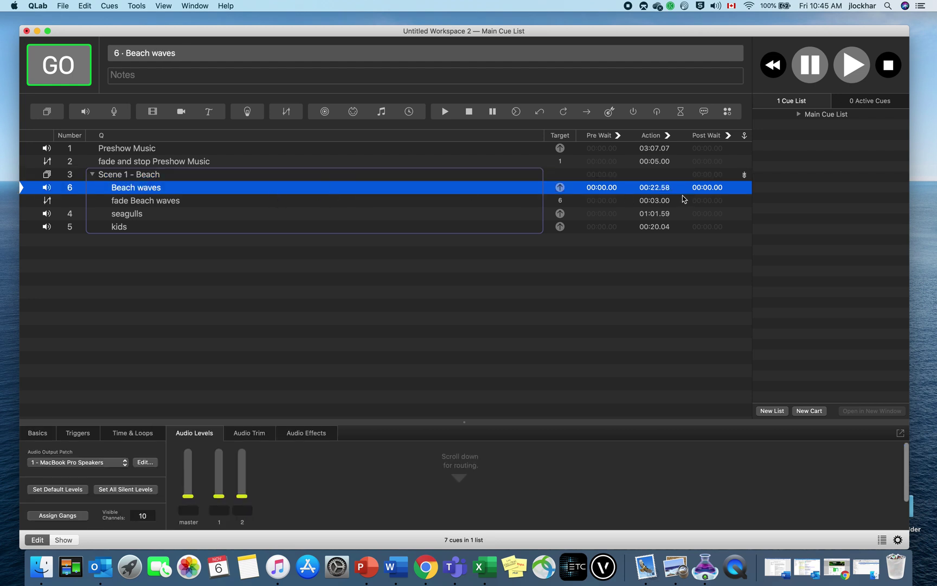
click(743, 190)
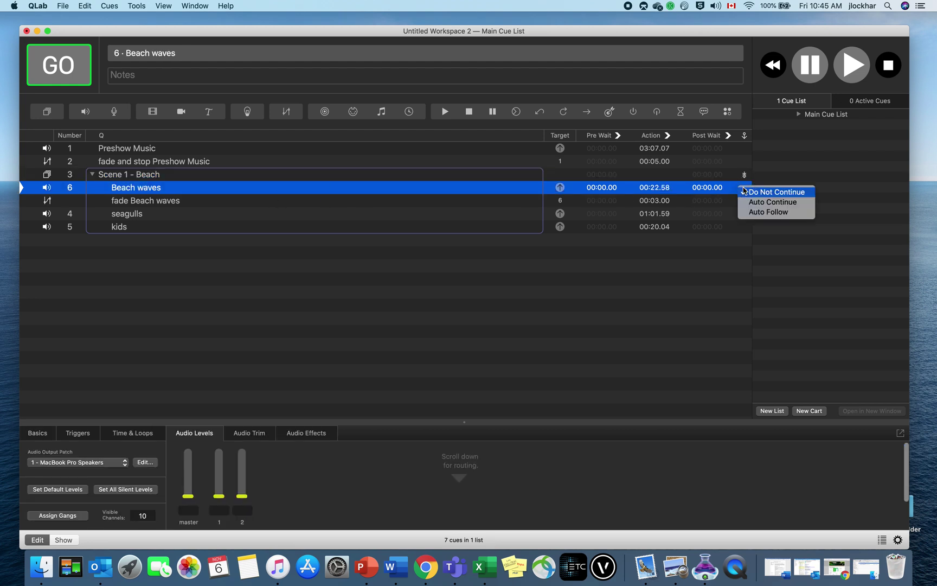
click(768, 212)
Toggle Beach waves between auto-follow and auto-continue, settling on Auto Continue
click(746, 188)
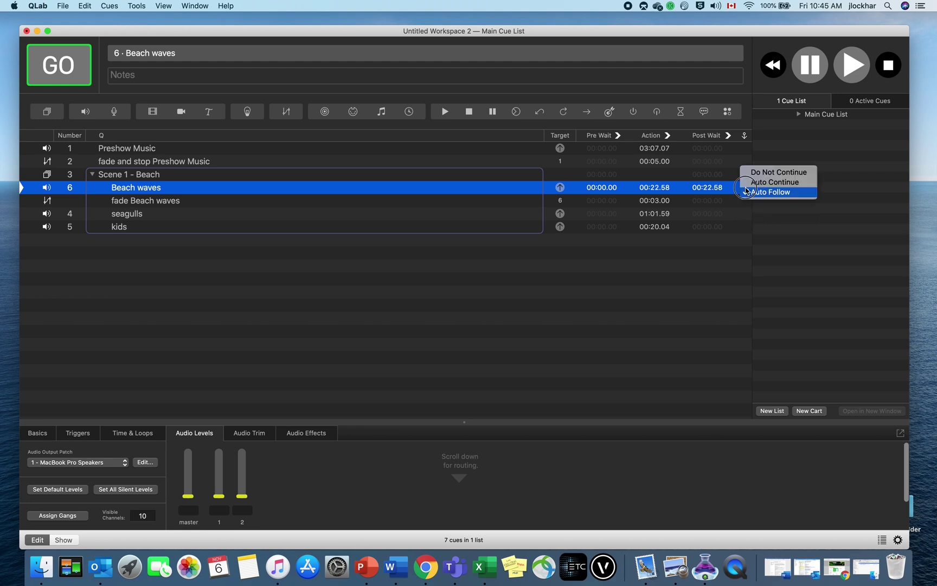
click(759, 182)
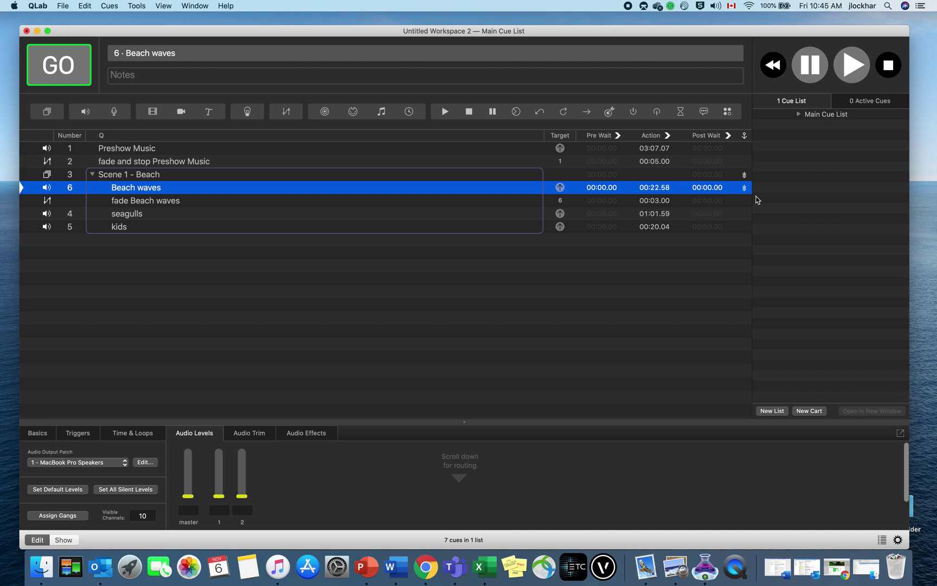
click(746, 188)
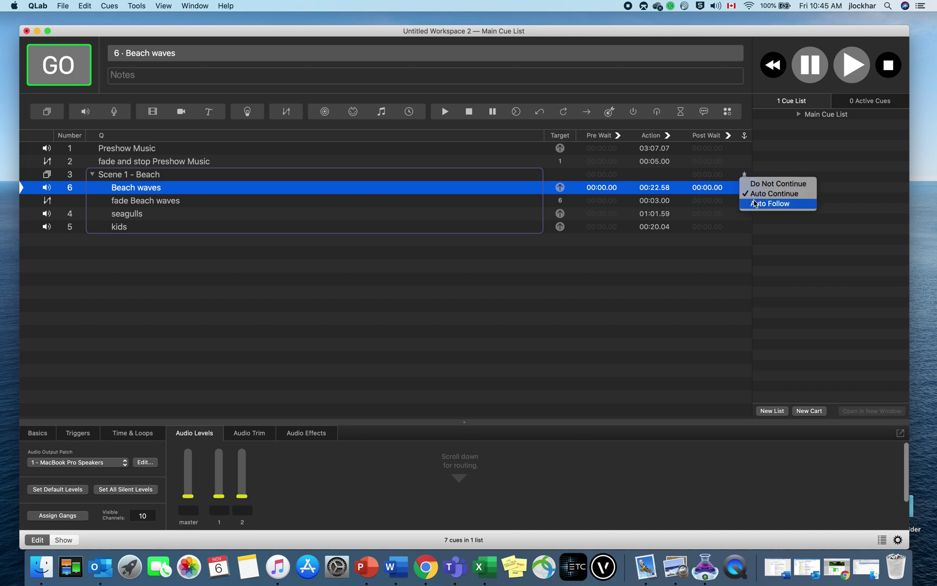
click(755, 203)
click(746, 188)
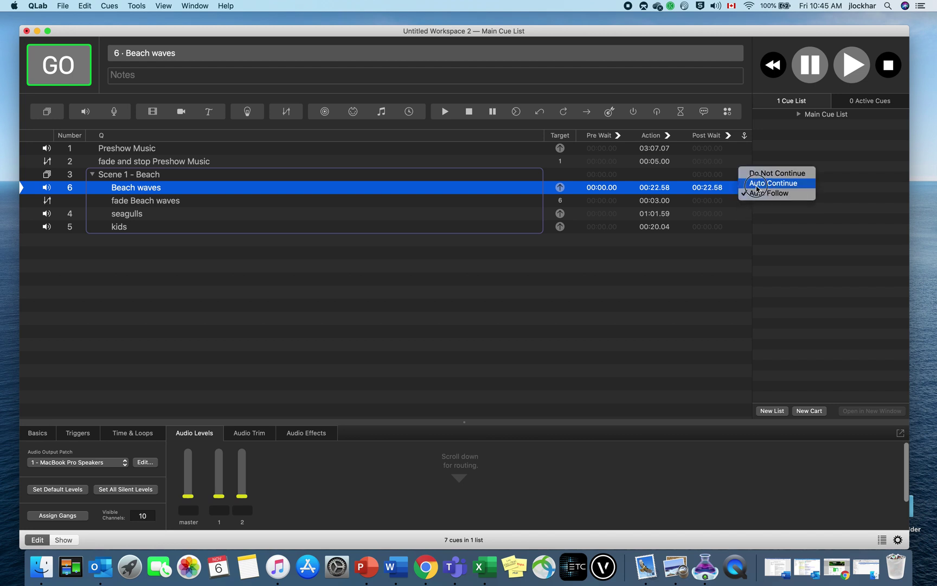
click(756, 186)
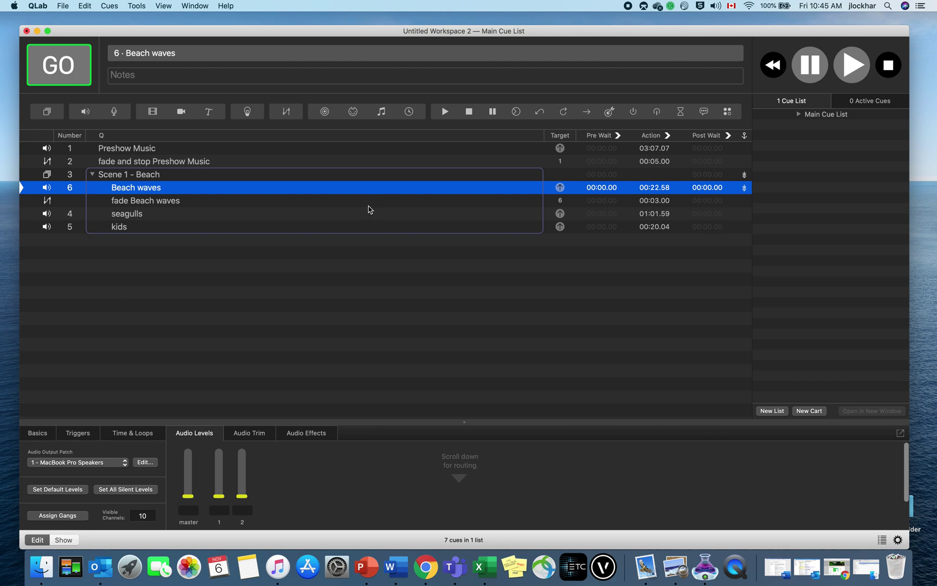
click(745, 188)
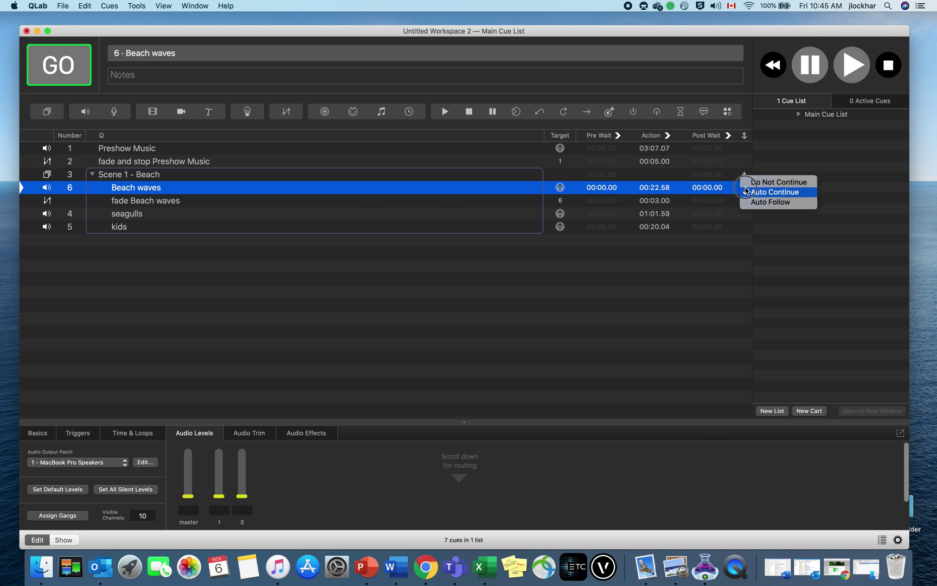
click(749, 202)
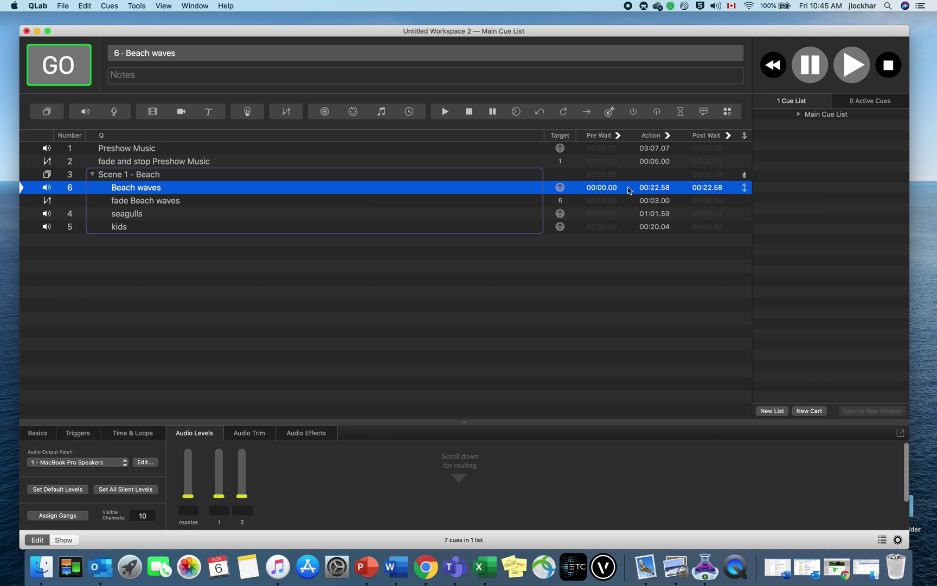
click(744, 187)
click(754, 183)
Test-play the beach scene, then change the fade Beach waves duration from 00:03.00 to 00:07.00
key(space)
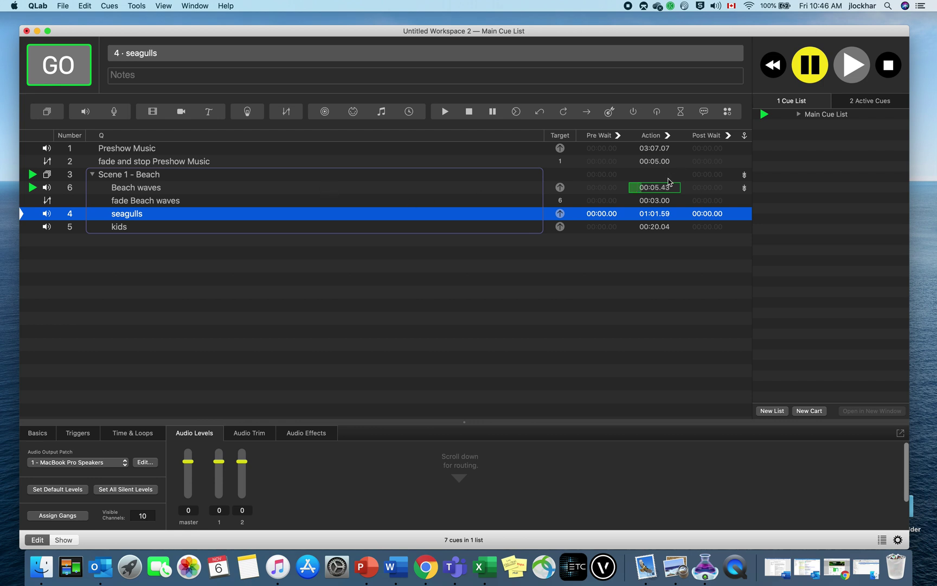
click(655, 205)
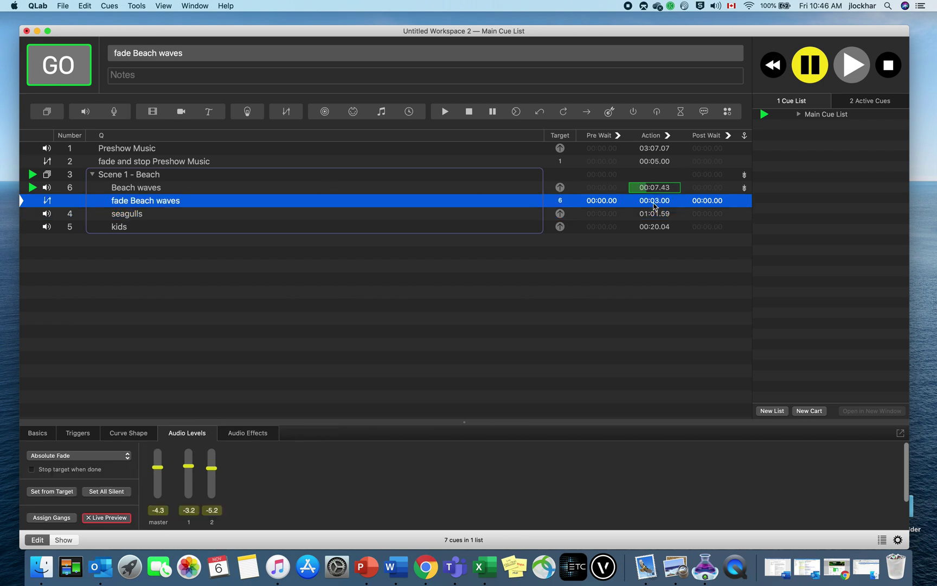
double_click(657, 206)
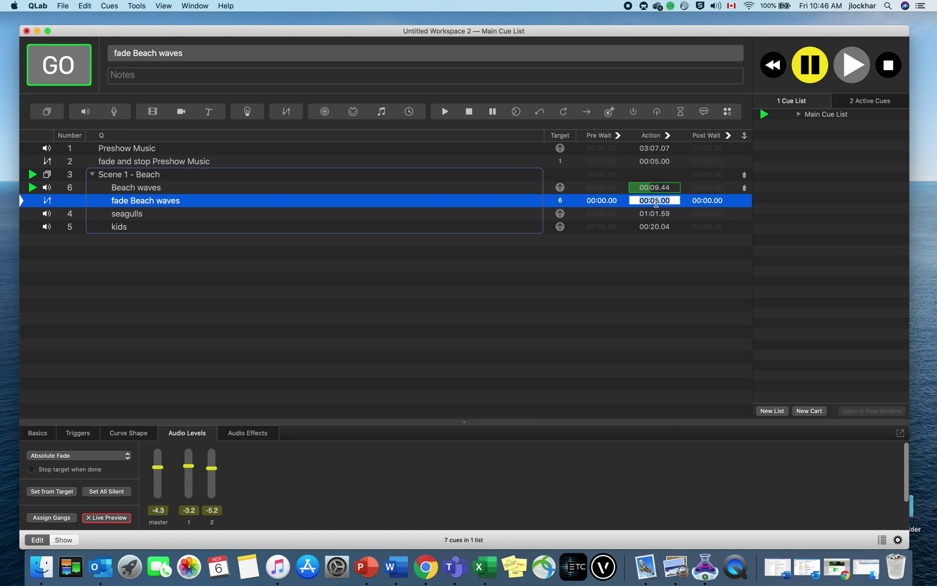
click(657, 201)
text(7)
key(Return)
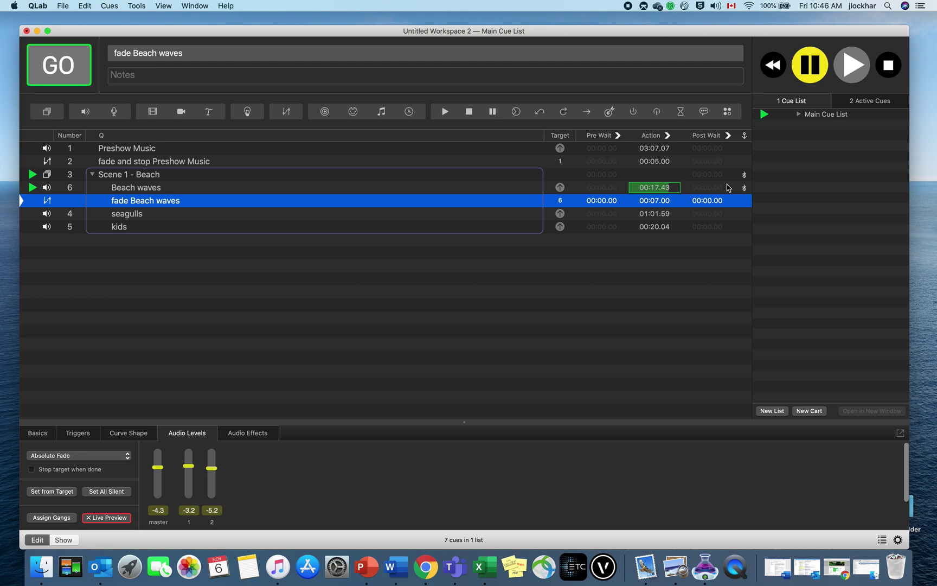
click(595, 189)
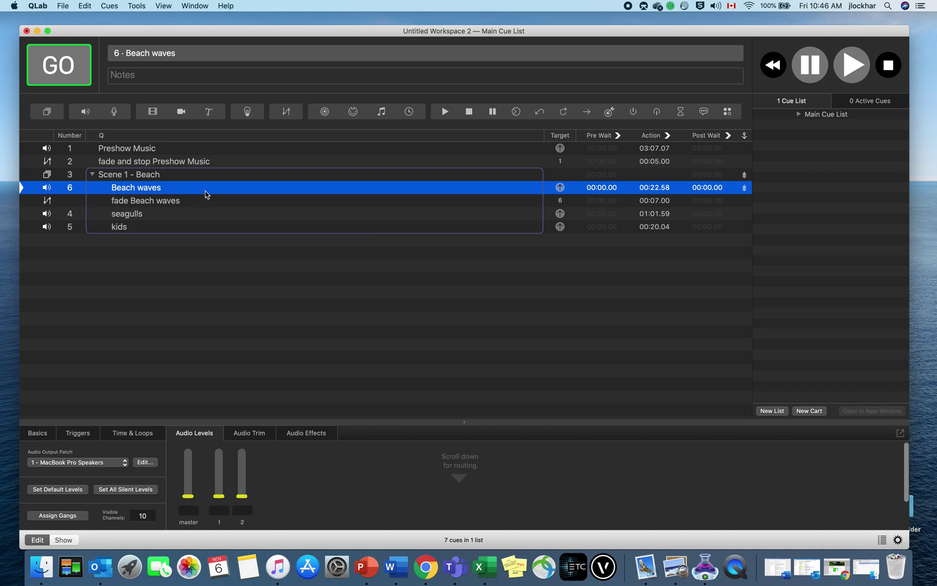
Set Beach waves to Infinite loop, keeping start and end markers at its full 00:22.576 length
click(145, 435)
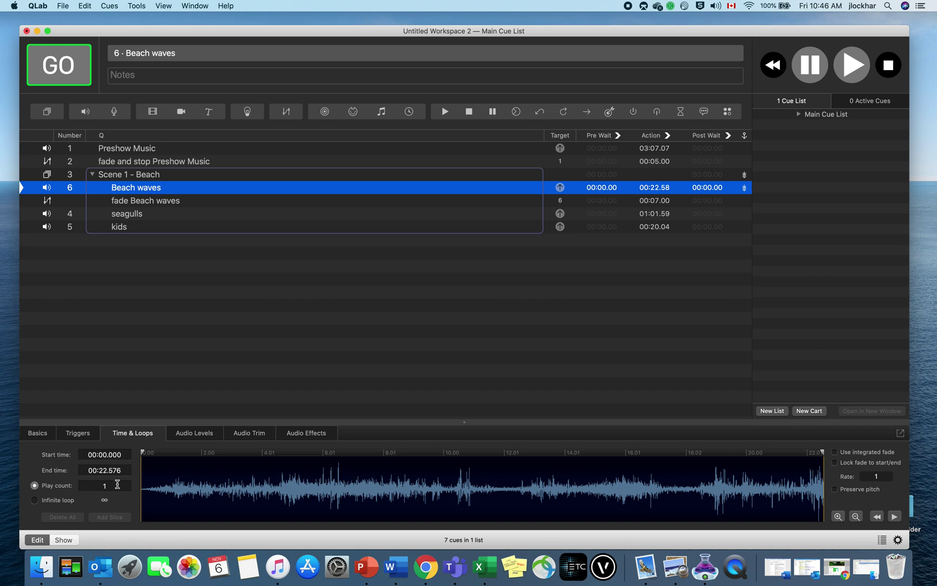
click(35, 502)
drag(822, 453, 495, 460)
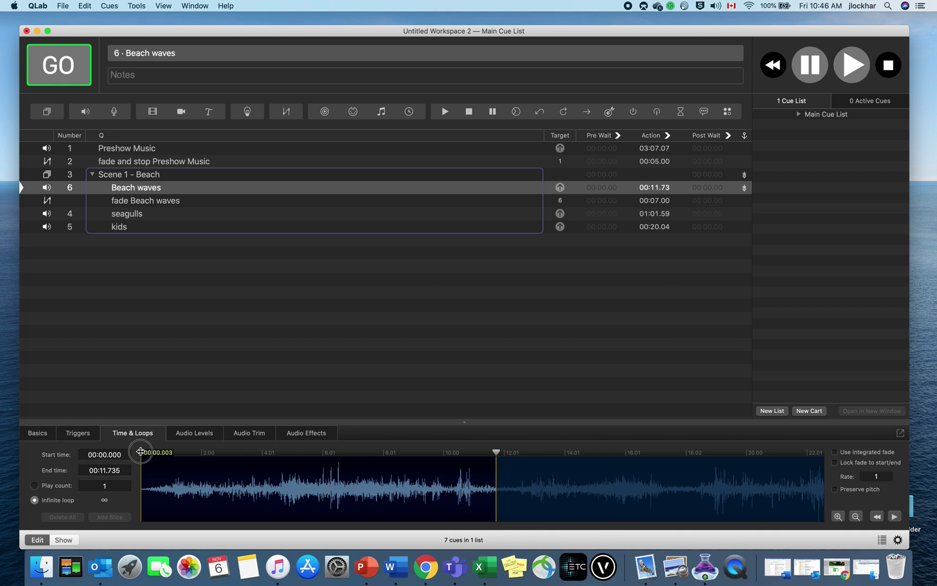
mouse_move(142, 454)
mouse_down()
mouse_move(189, 454)
mouse_move(128, 454)
mouse_up()
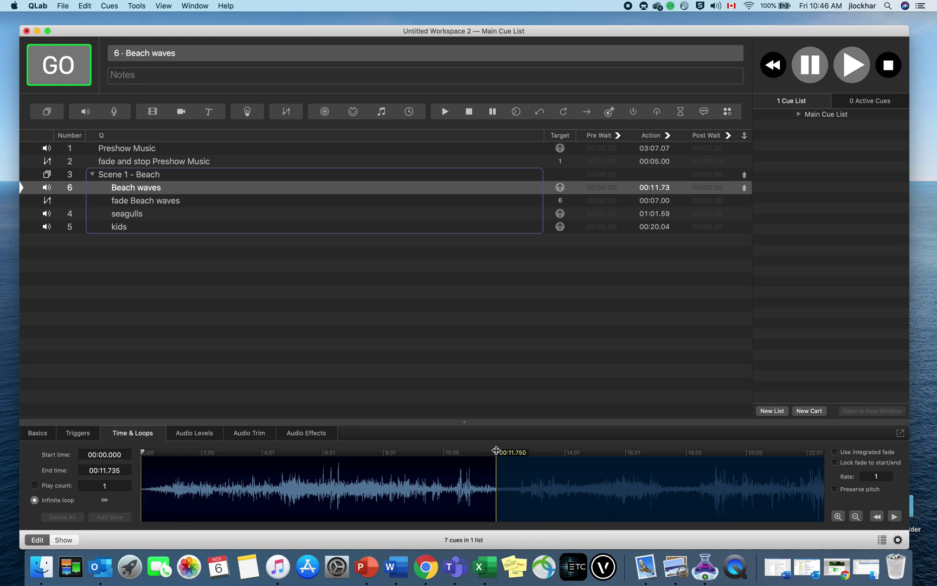
drag(498, 451, 858, 449)
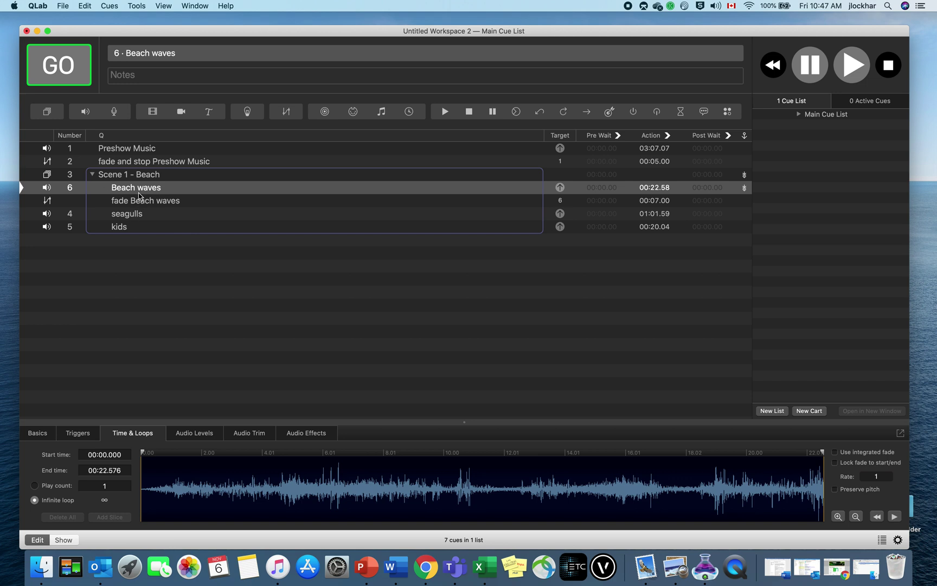
Play the beach scene and compare the Beach waves and fade Beach waves audio levels
key(space)
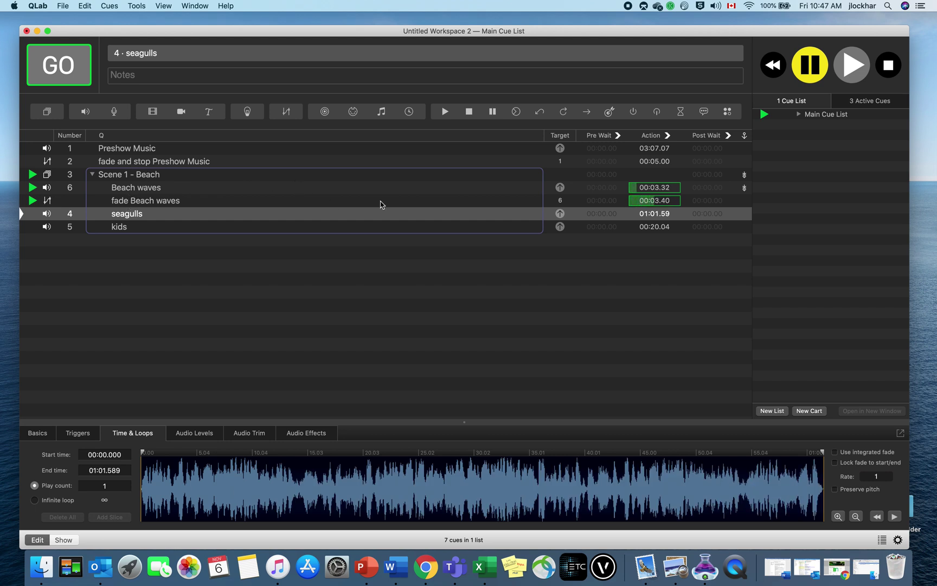
click(166, 202)
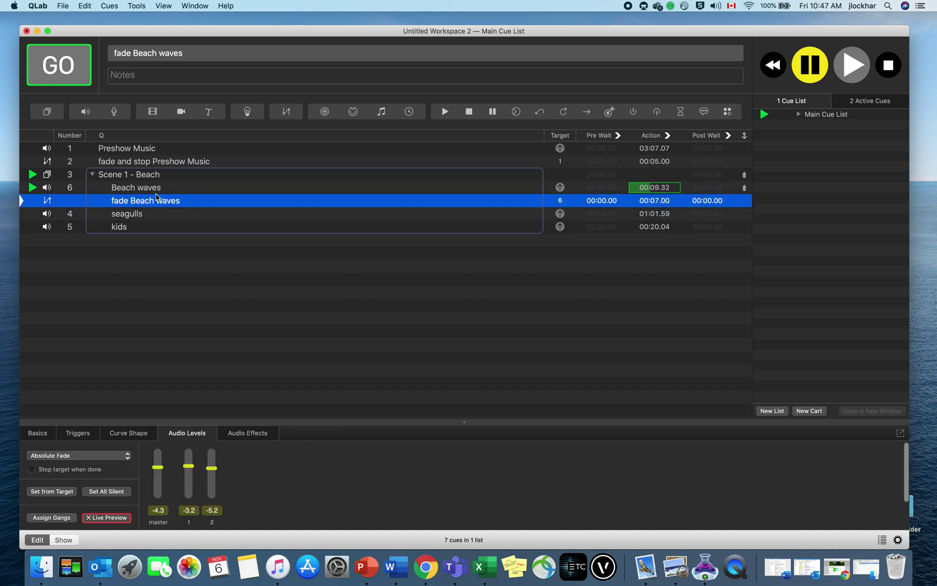
click(150, 189)
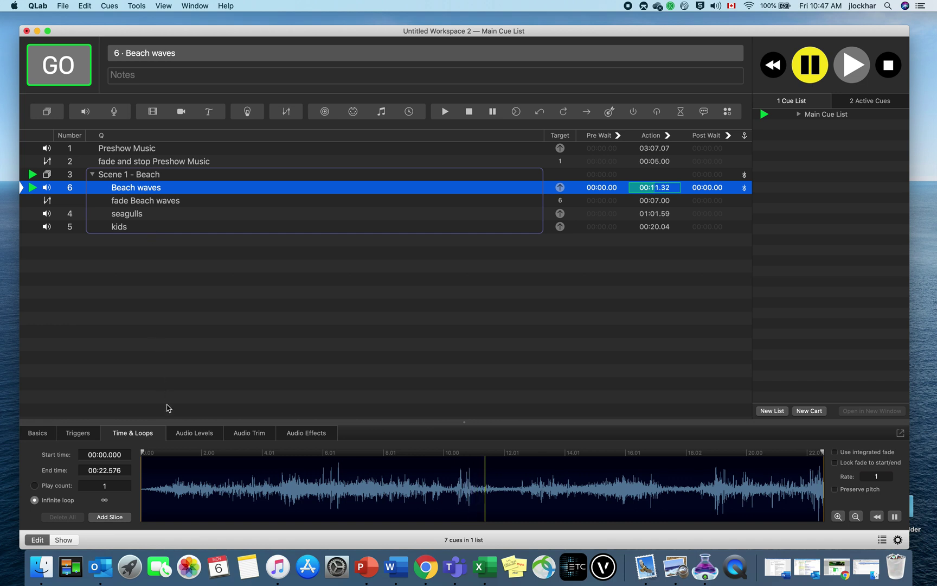
click(194, 433)
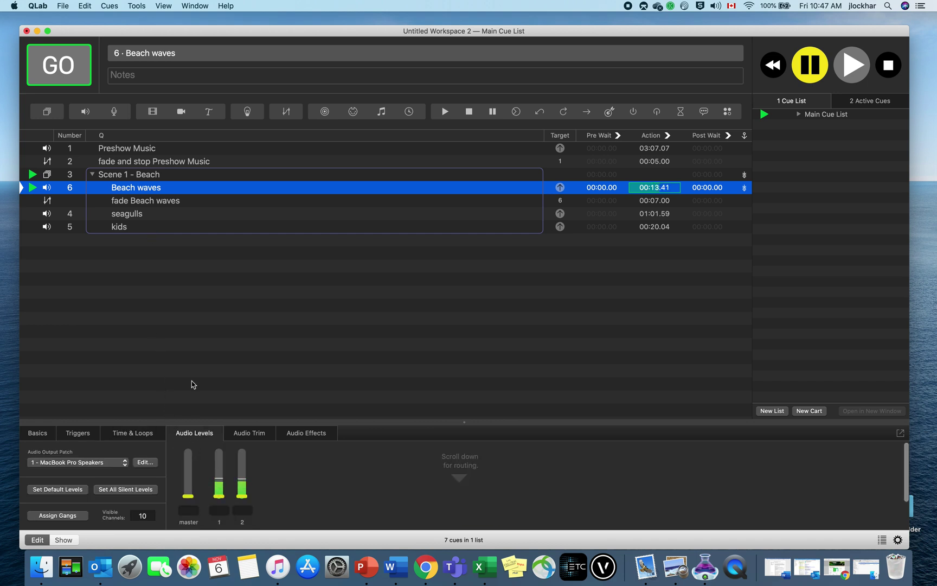
Raise the fade Beach waves cue's channel 2 target from -5.2 to -3.6 dB and stop playback
click(129, 202)
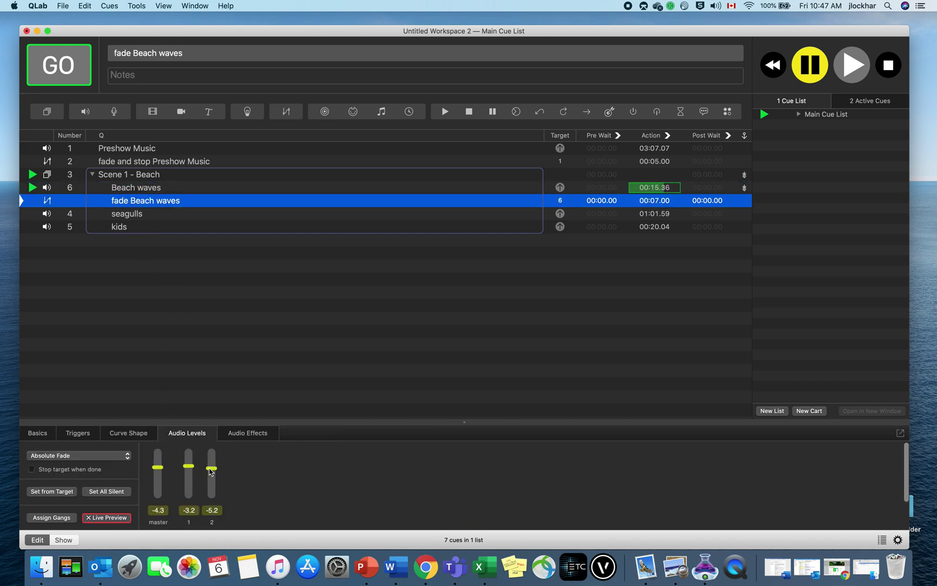
drag(212, 469, 212, 470)
click(890, 68)
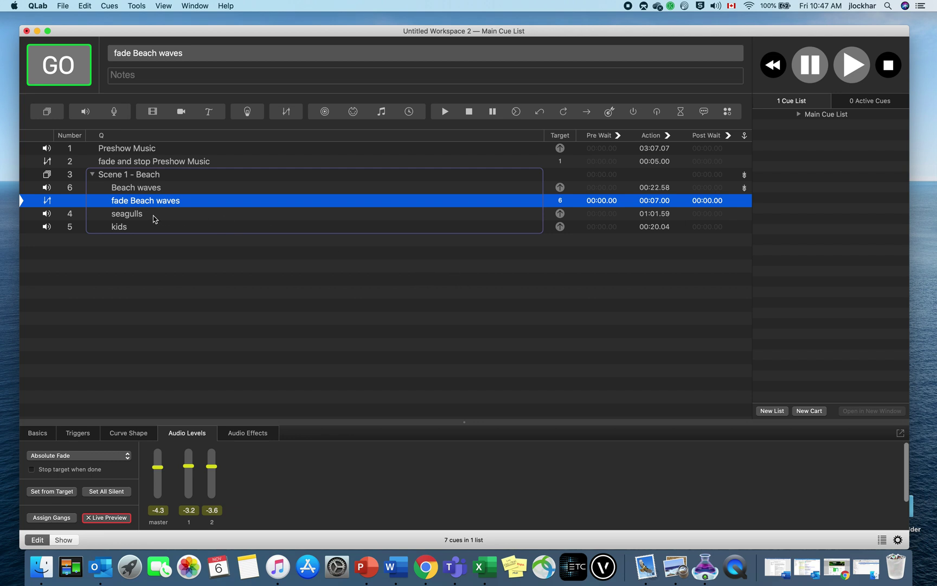
click(130, 216)
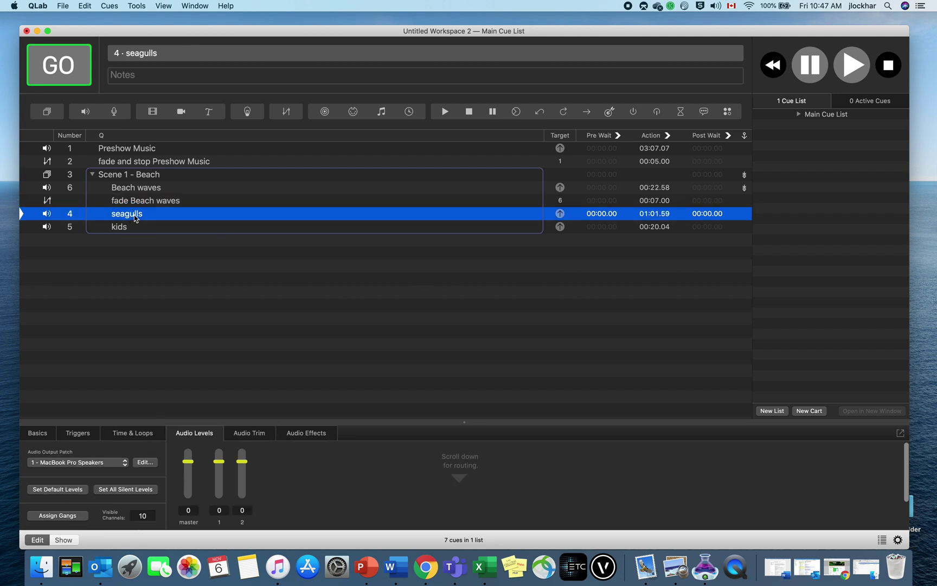
Preview the seagulls cue, then pull its channel 1 level down
key(space)
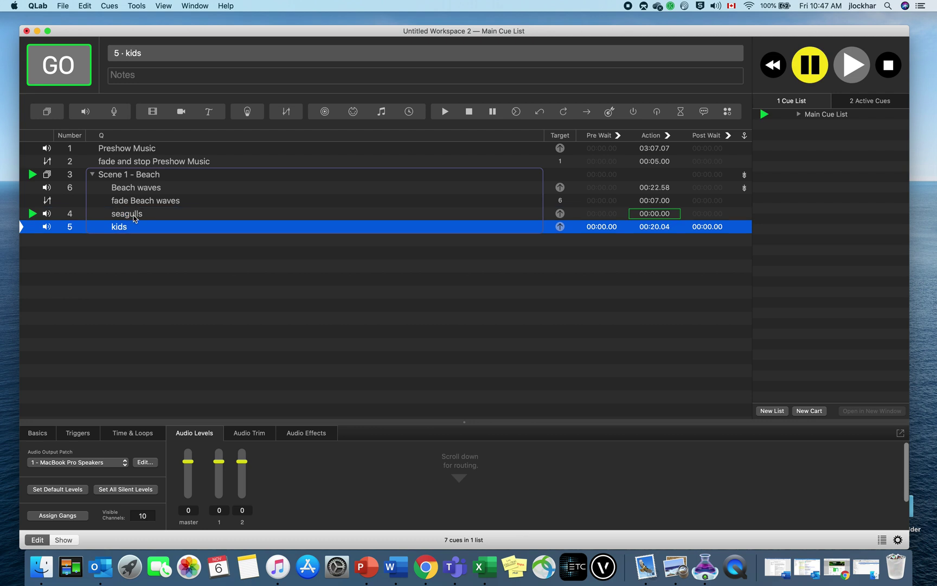
click(889, 66)
click(143, 215)
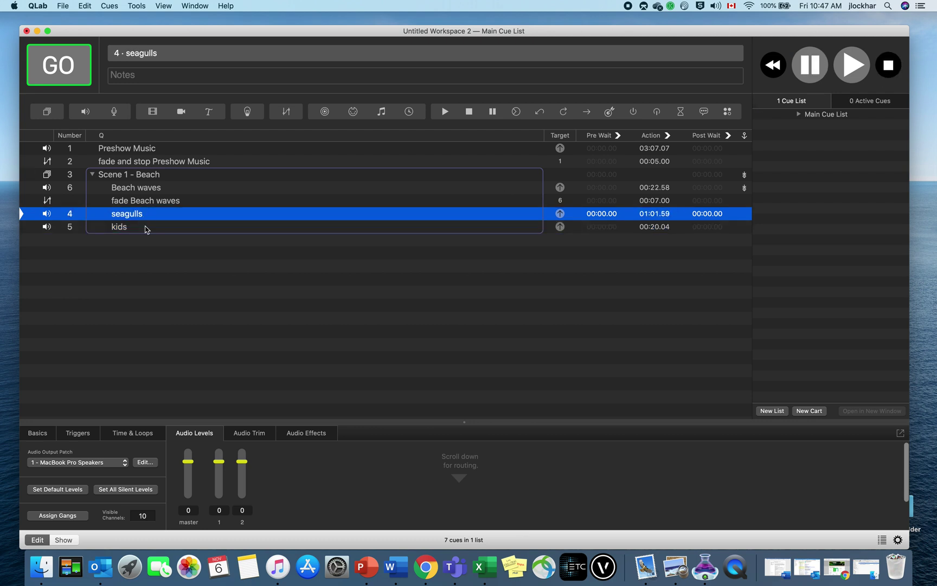
mouse_move(219, 461)
mouse_down()
mouse_move(220, 473)
mouse_move(242, 469)
mouse_move(219, 477)
mouse_move(242, 483)
mouse_move(219, 469)
mouse_up()
While seagulls plays, lower it to -14.8 dB on channel 1 and -30 dB on channel 2
click(159, 215)
click(54, 73)
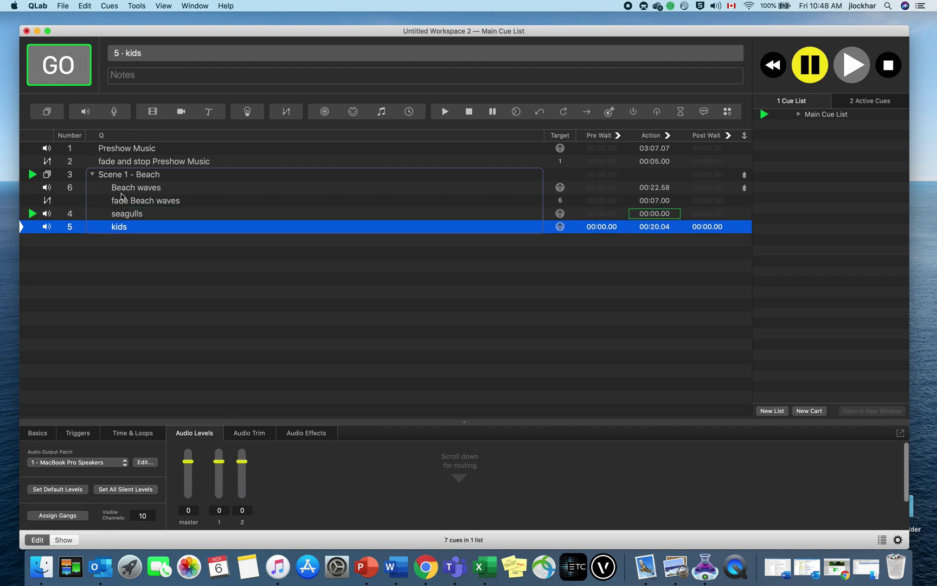
click(128, 214)
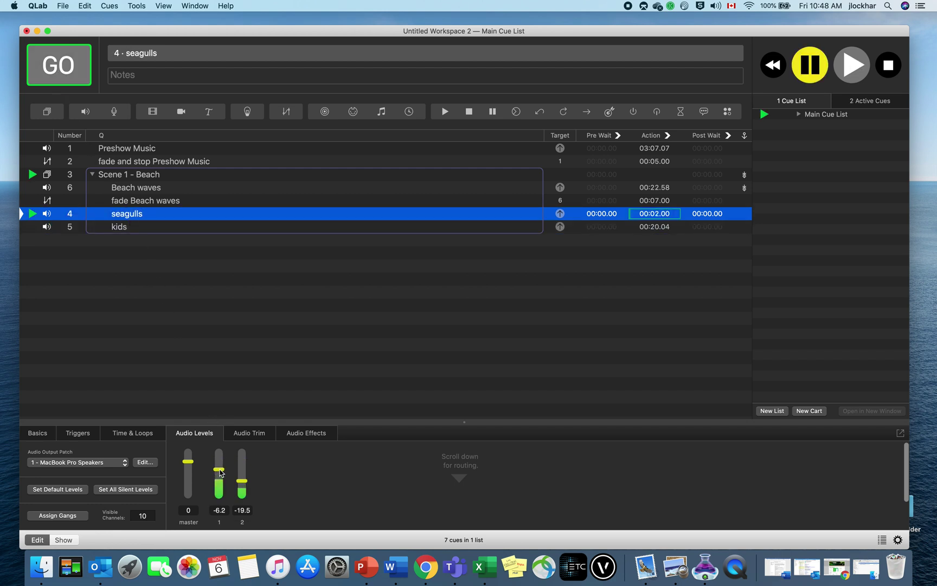
drag(221, 473, 243, 492)
click(885, 70)
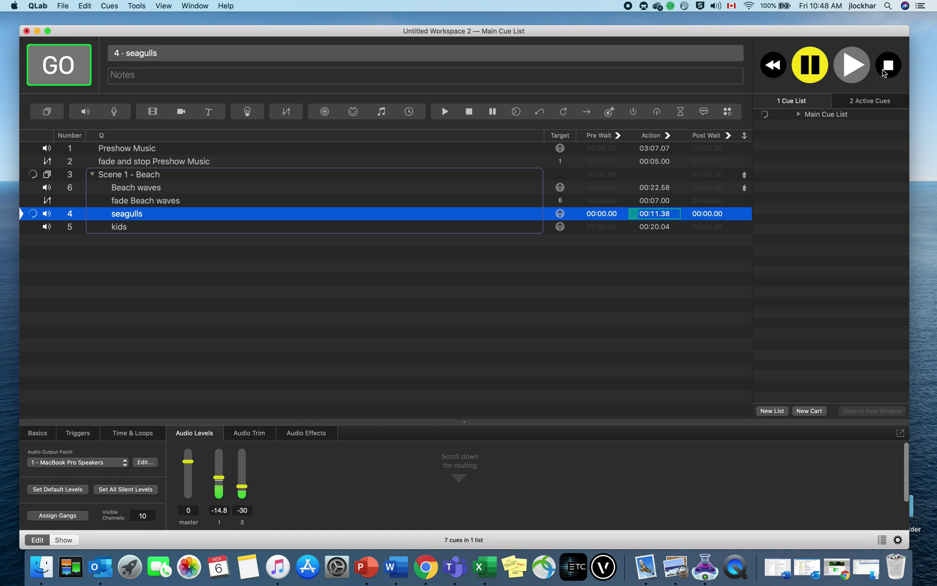
Lower the kids cue's channel 1 level during playback, then put Scene 1 - Beach on standby
click(121, 228)
key(space)
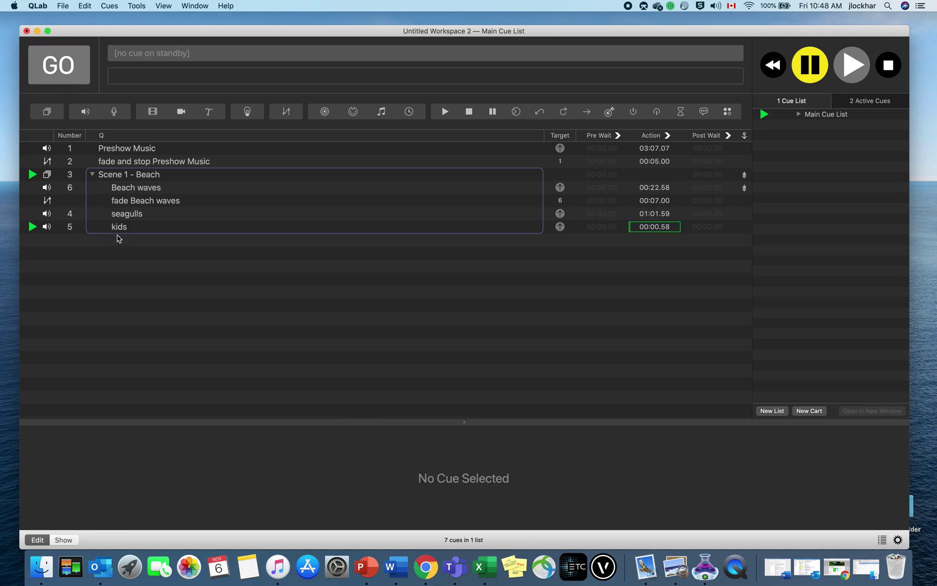
click(118, 228)
drag(218, 461, 242, 484)
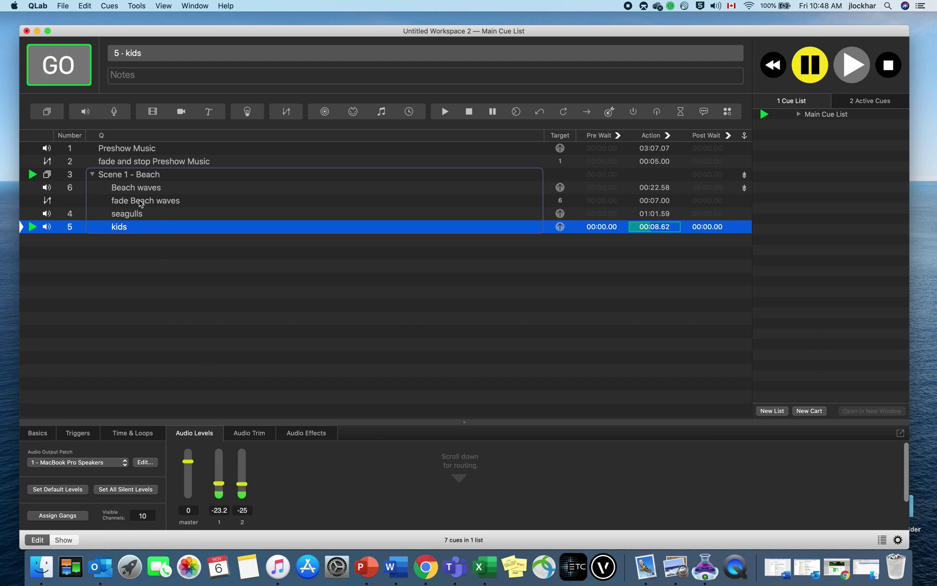
click(886, 76)
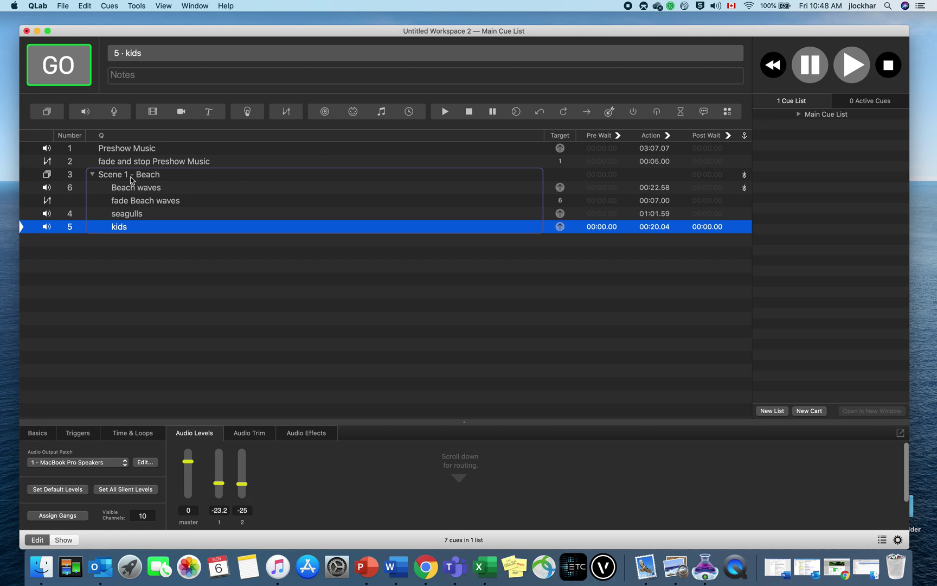
click(131, 178)
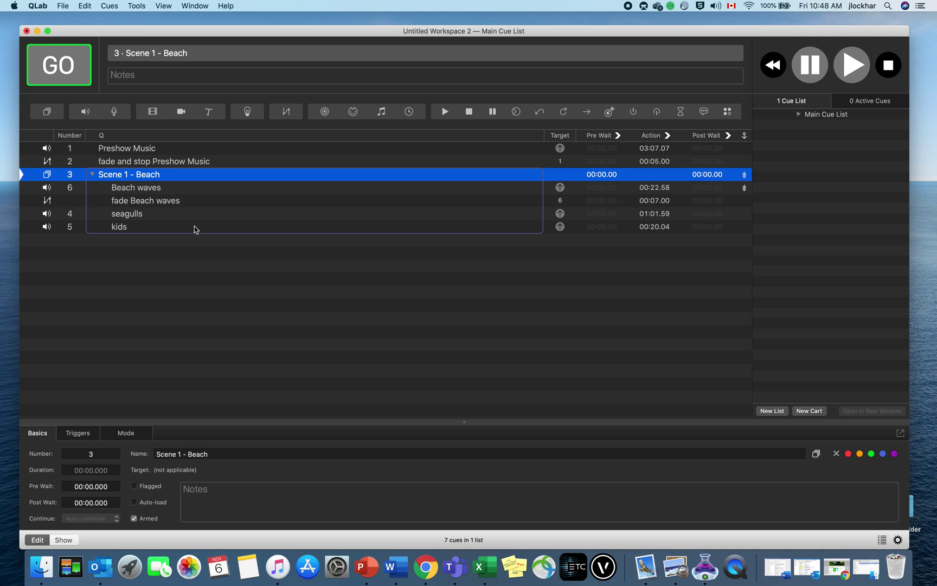
Fire Scene 1 - Beach, seagulls and kids, lowering seagulls' channel 1 to -23.2 while listening
key(space)
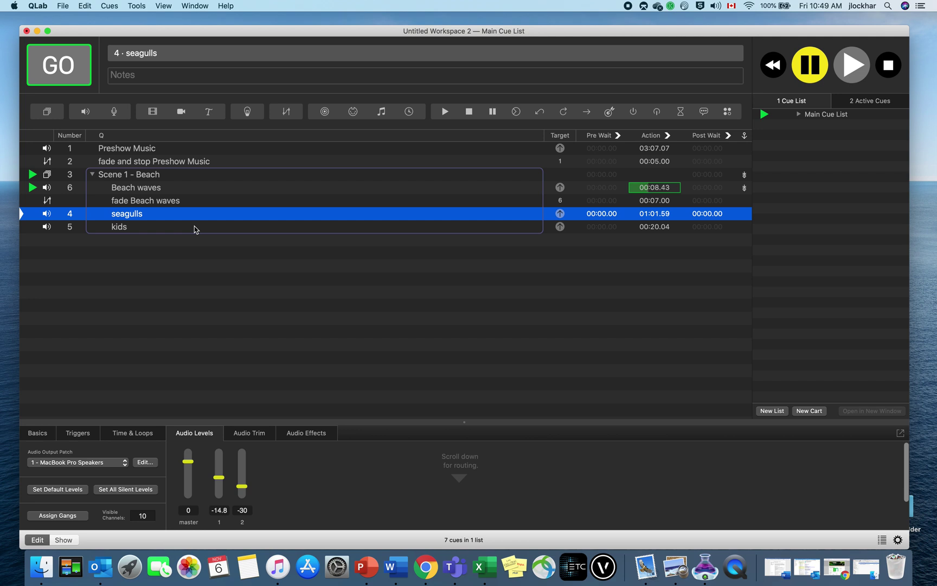
key(space)
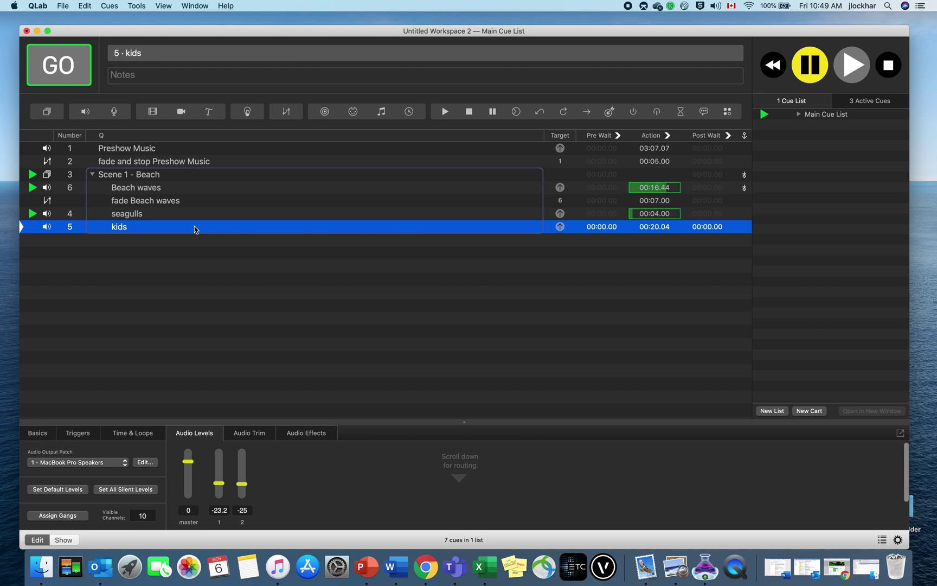
key(space)
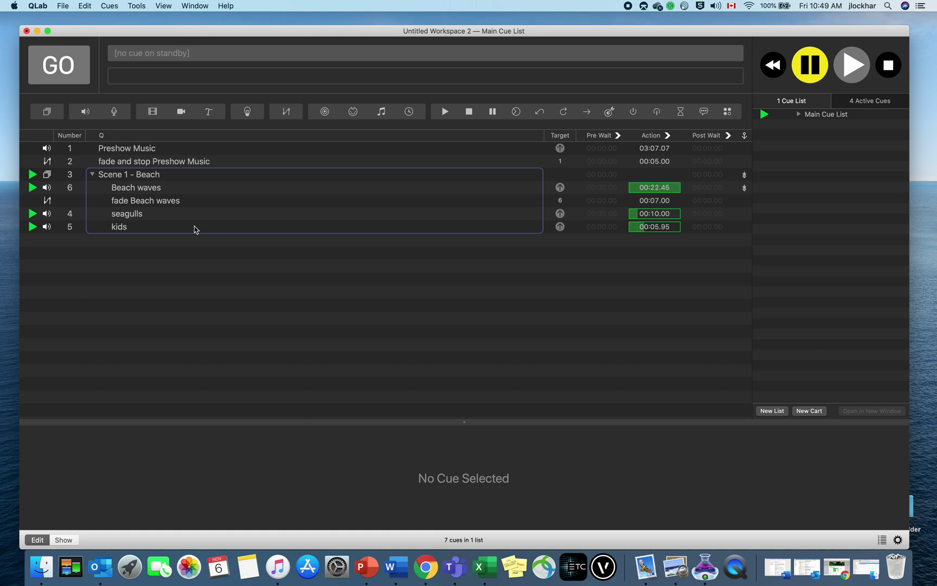
click(139, 217)
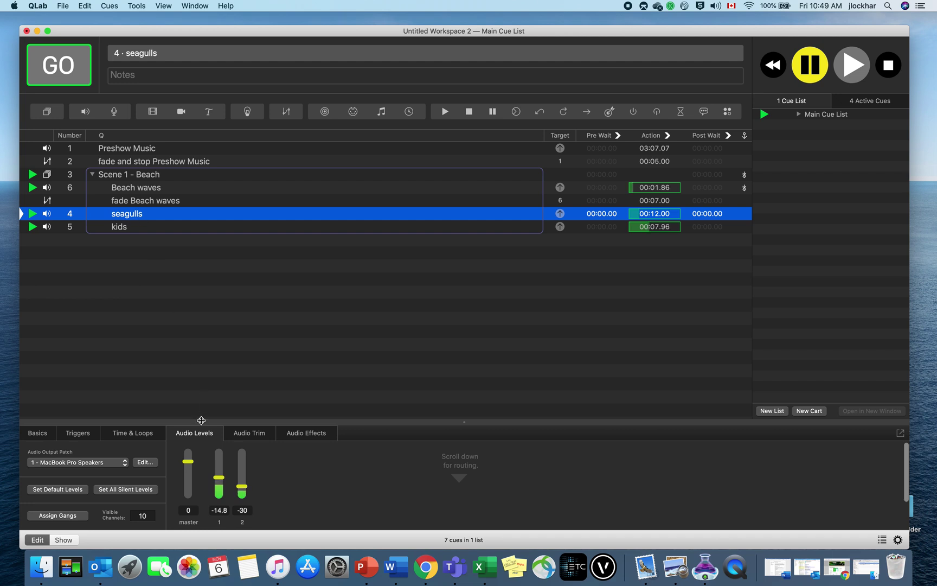
drag(218, 477, 243, 492)
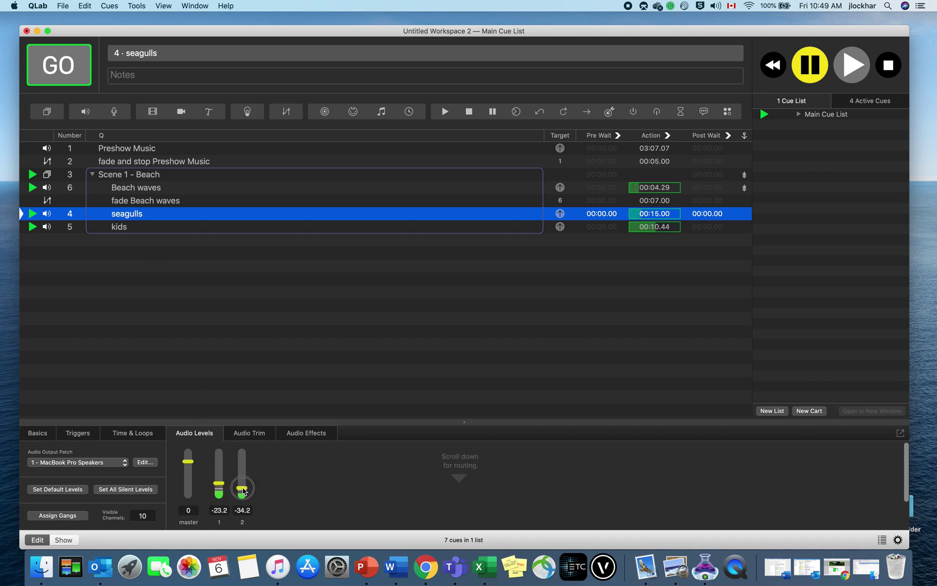
click(171, 231)
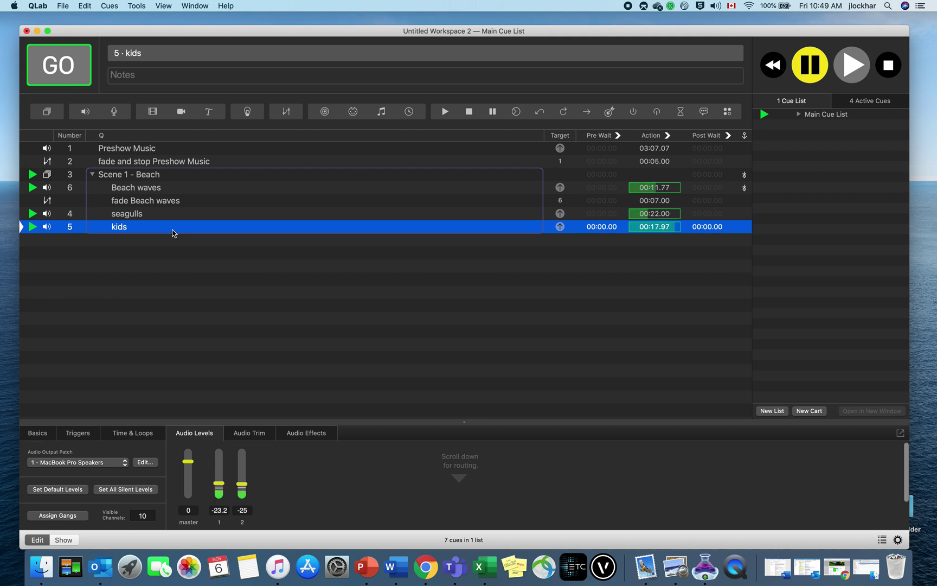
Stop all cues and add a Fade cue targeting the Scene 1 - Beach group
click(893, 65)
drag(293, 115, 230, 268)
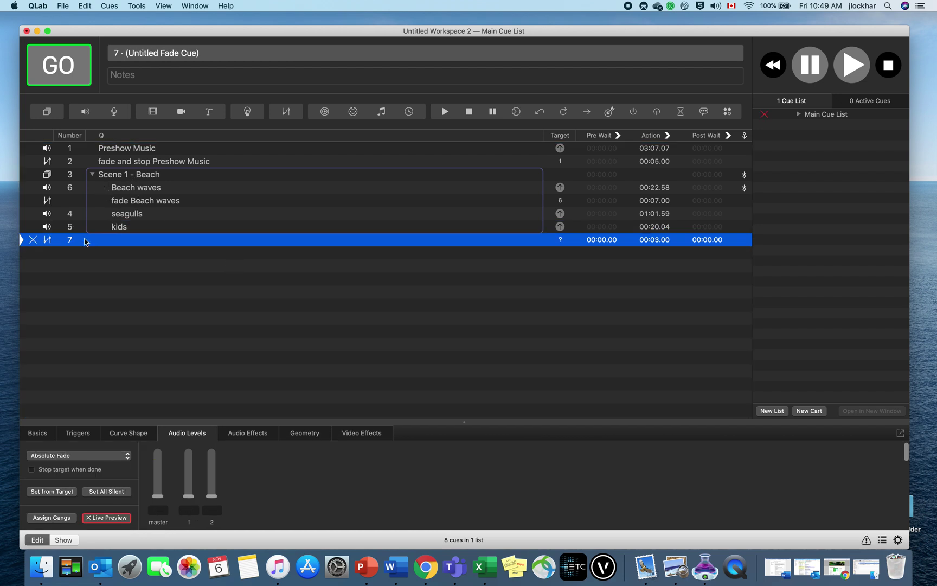
click(92, 174)
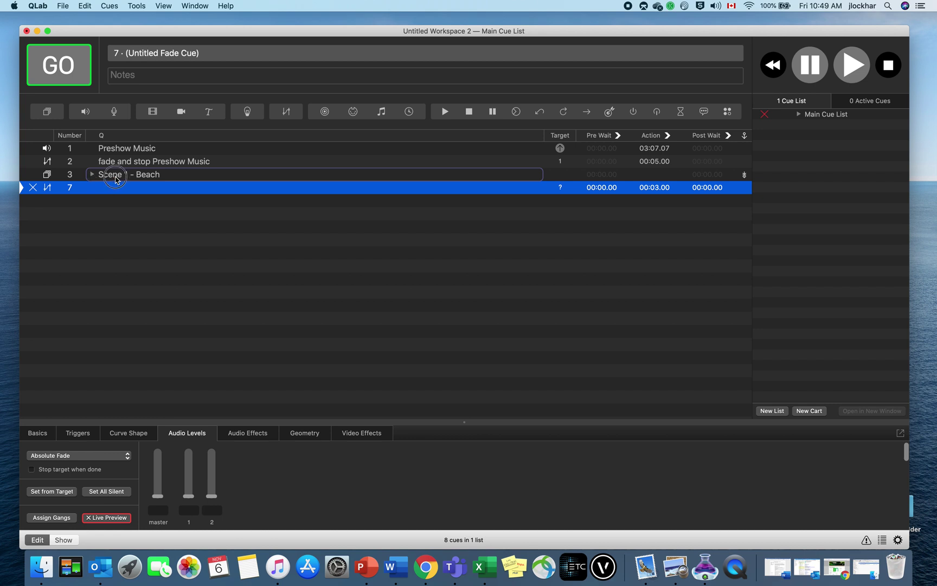
drag(115, 179, 114, 191)
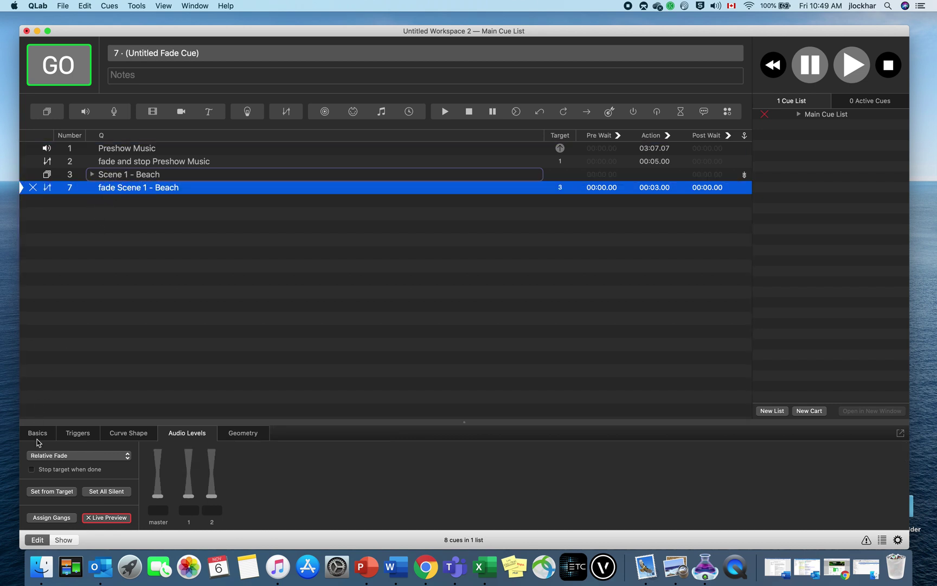
Make the fade drop master and both channels to -INF and stop its target when done
click(31, 469)
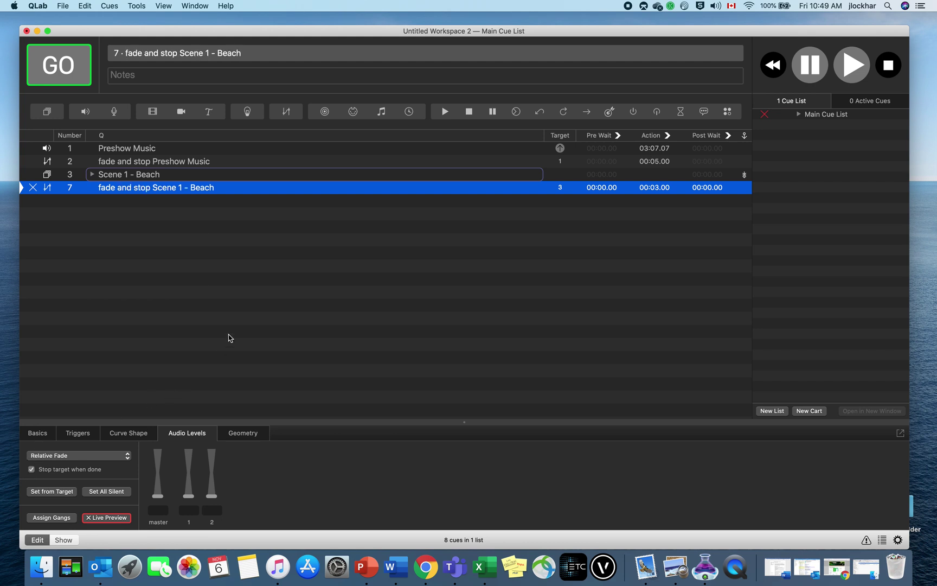
click(192, 497)
click(211, 496)
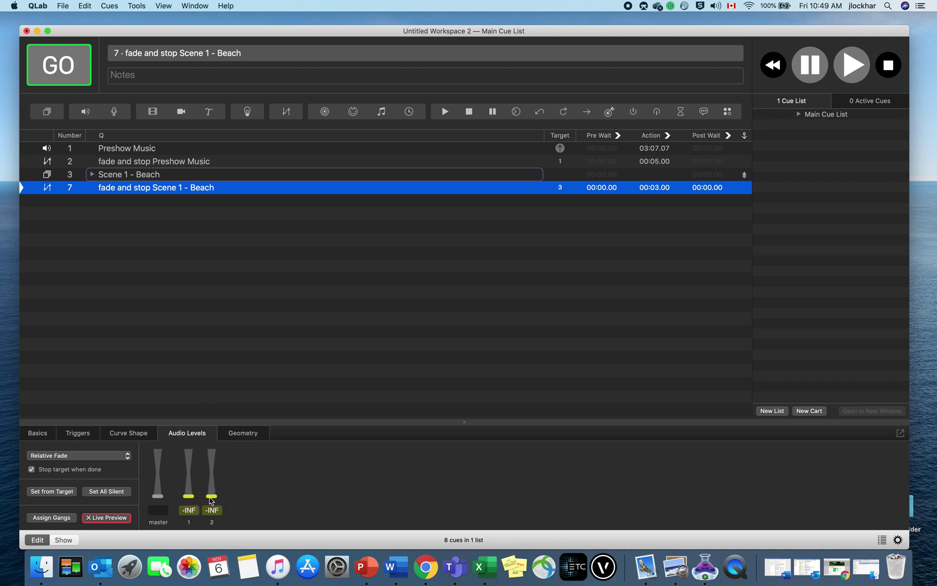
click(159, 499)
click(147, 246)
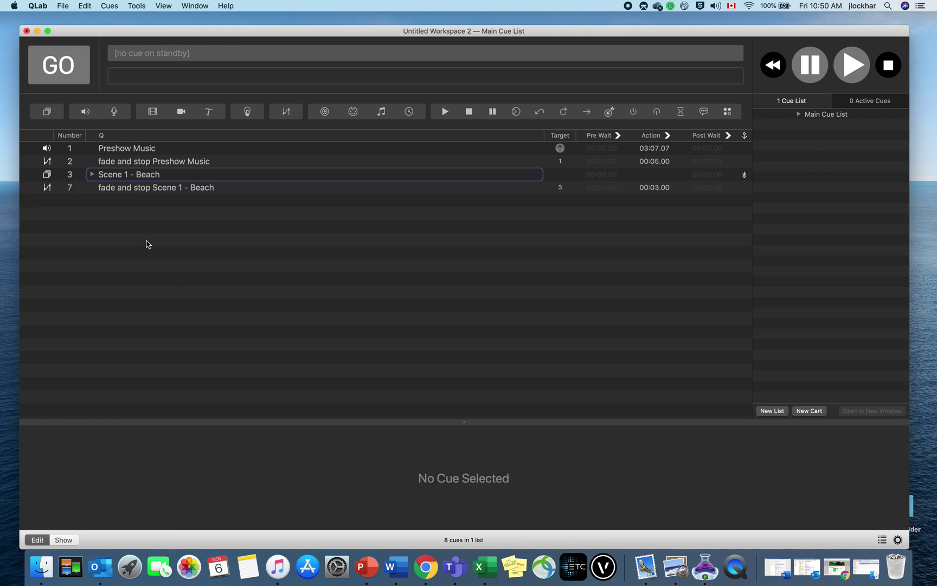
click(92, 174)
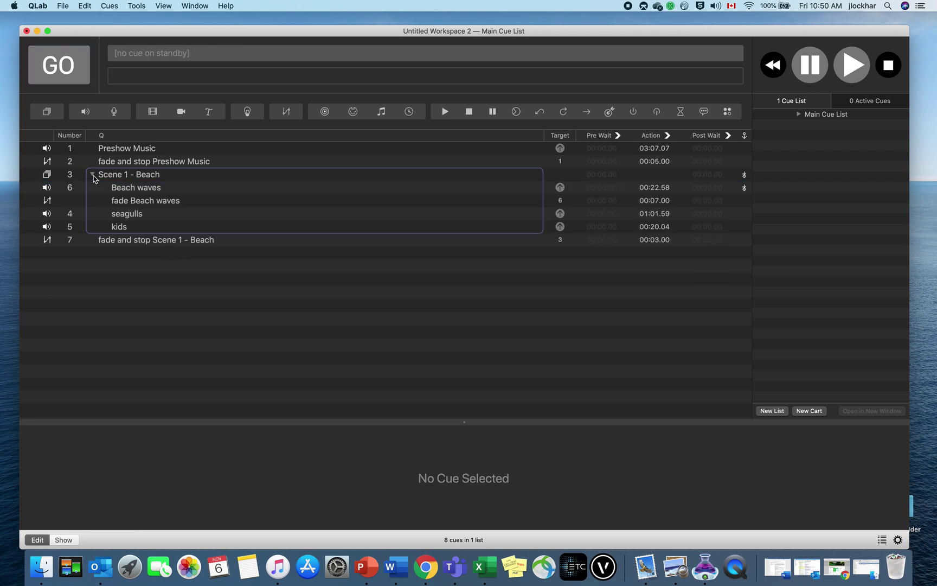
click(133, 150)
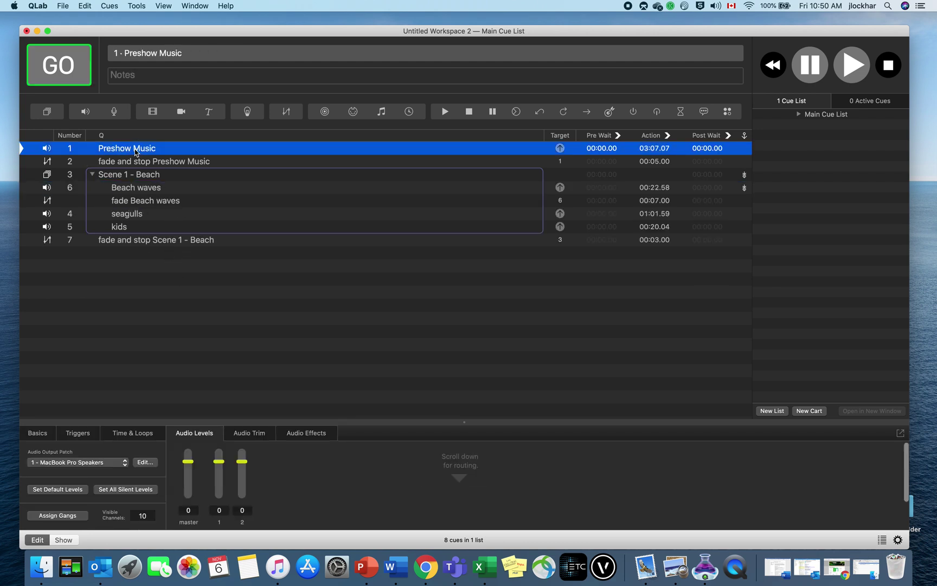
key(space)
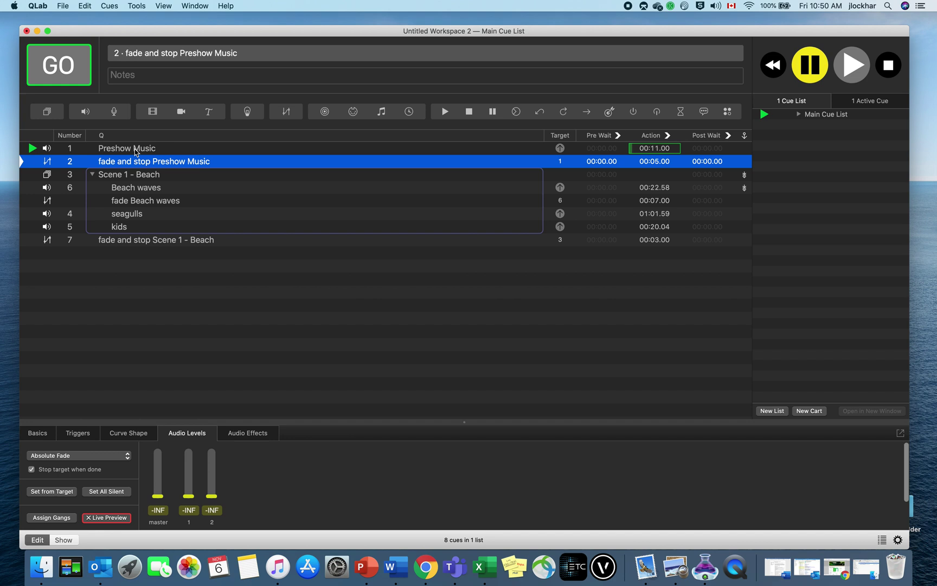
key(space)
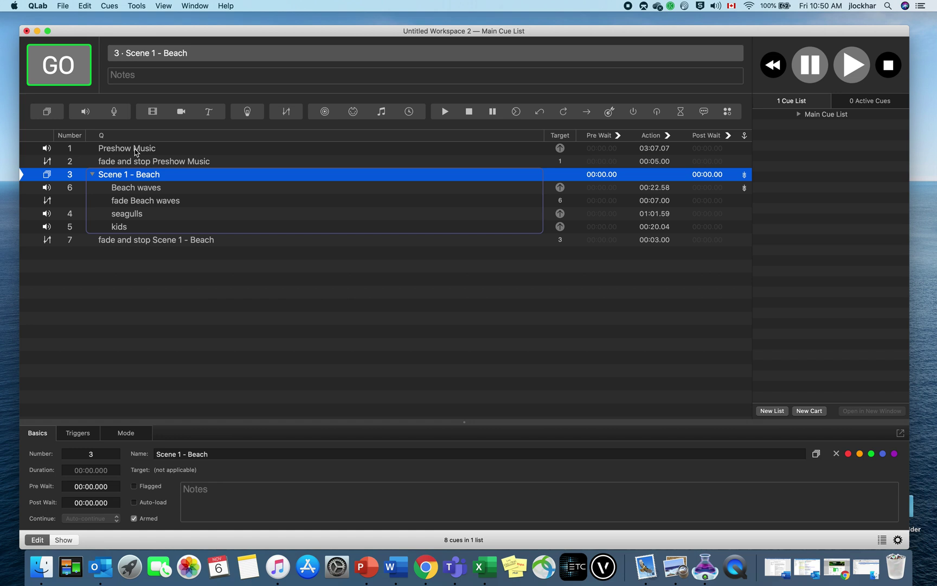
key(space)
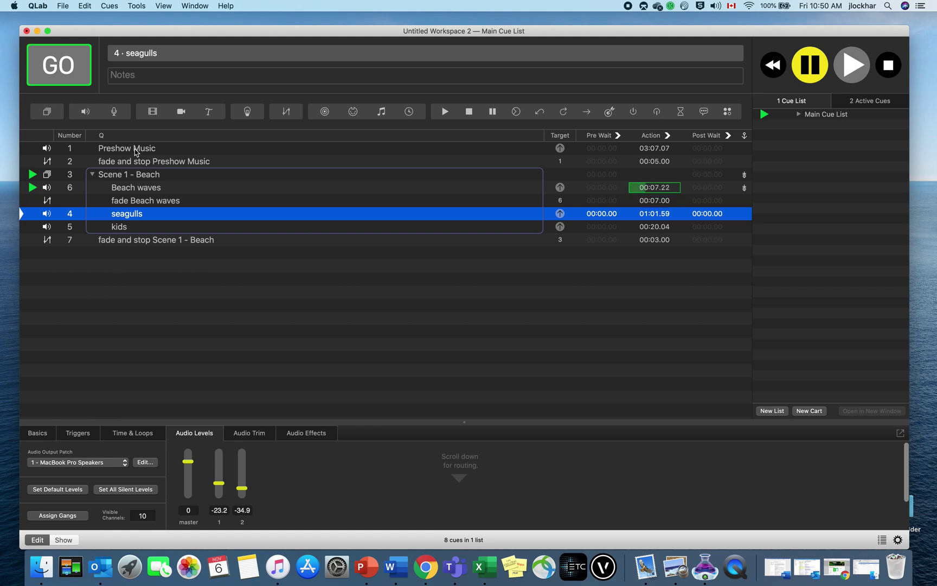
key(space)
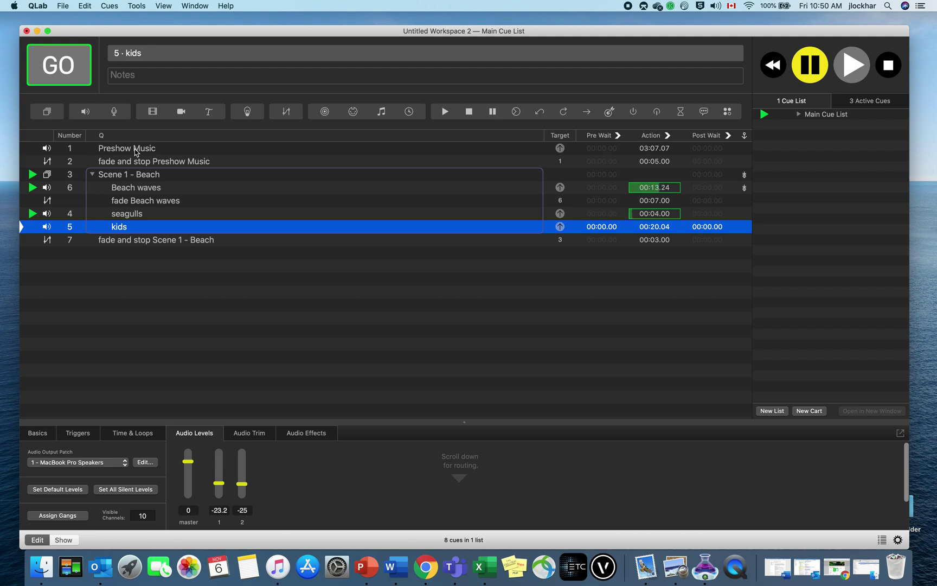
key(space)
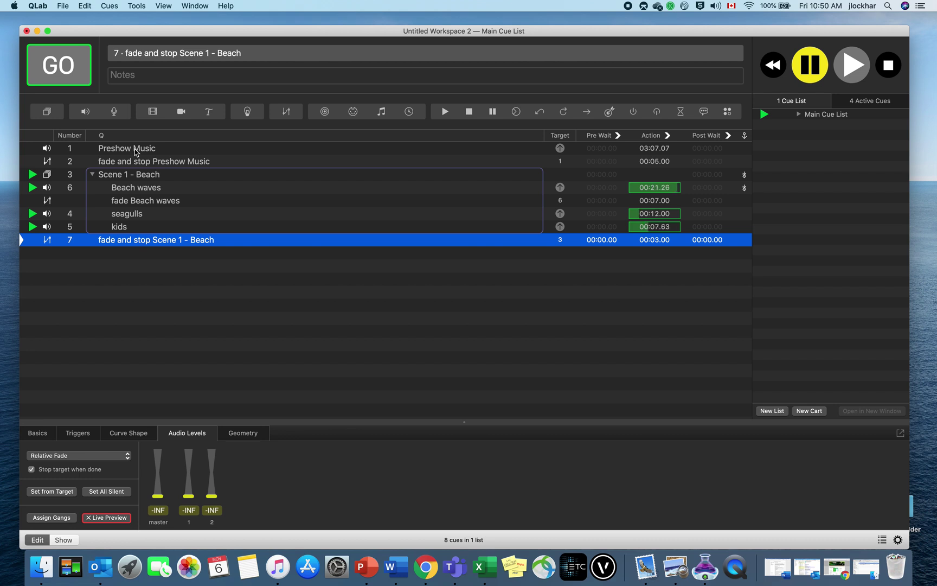
key(space)
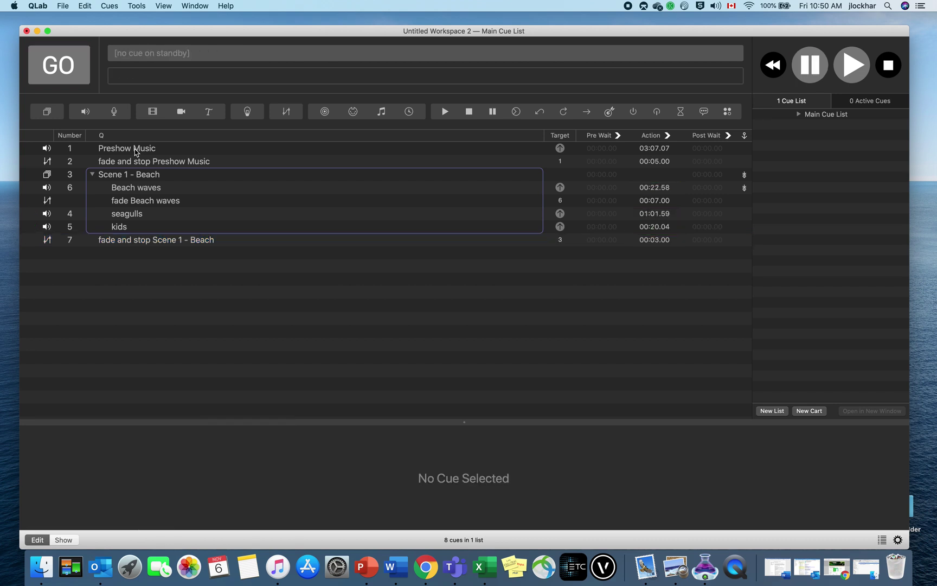
Change cue 7's fade duration from 00:03.00 to 00:05.00
click(653, 242)
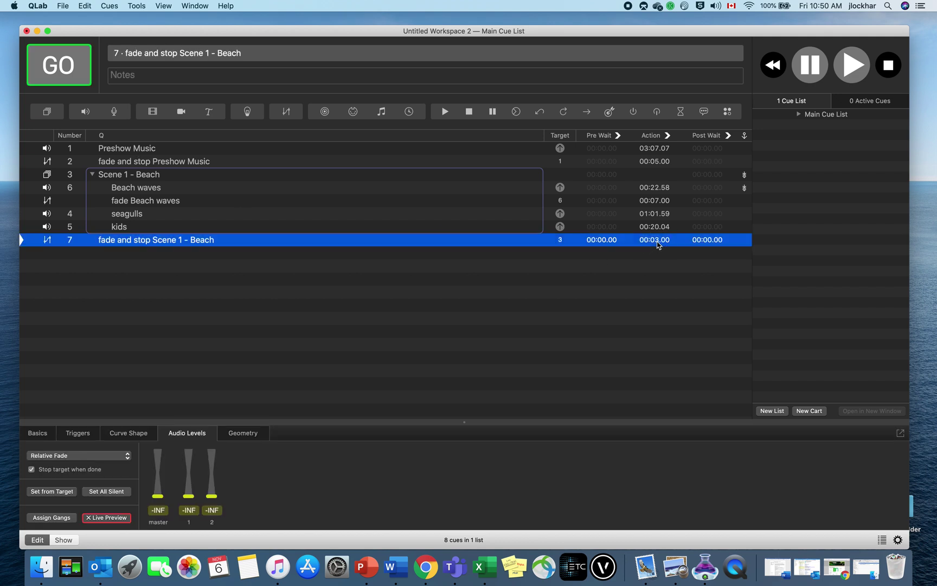
click(658, 241)
key(Right)
key(BackSpace)
text(5)
click(570, 320)
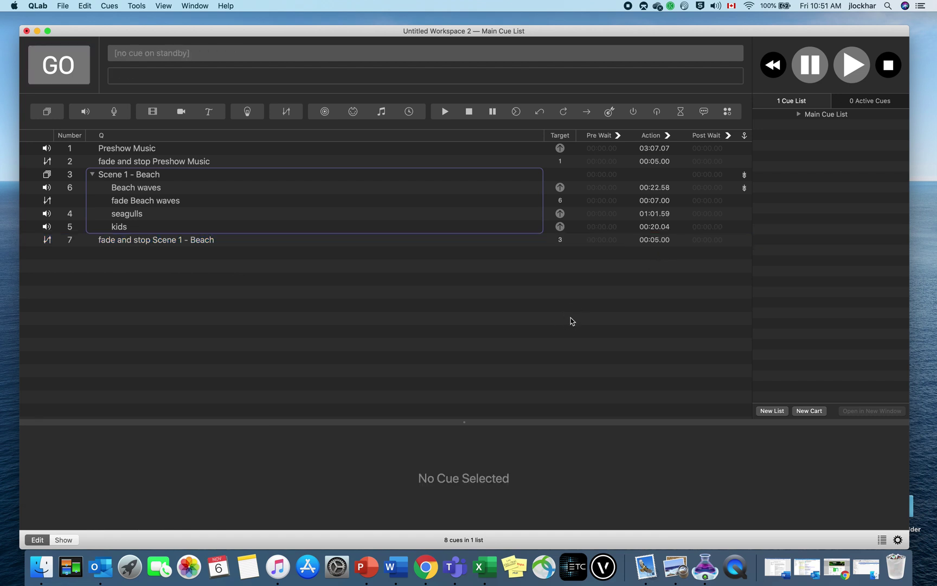
click(157, 214)
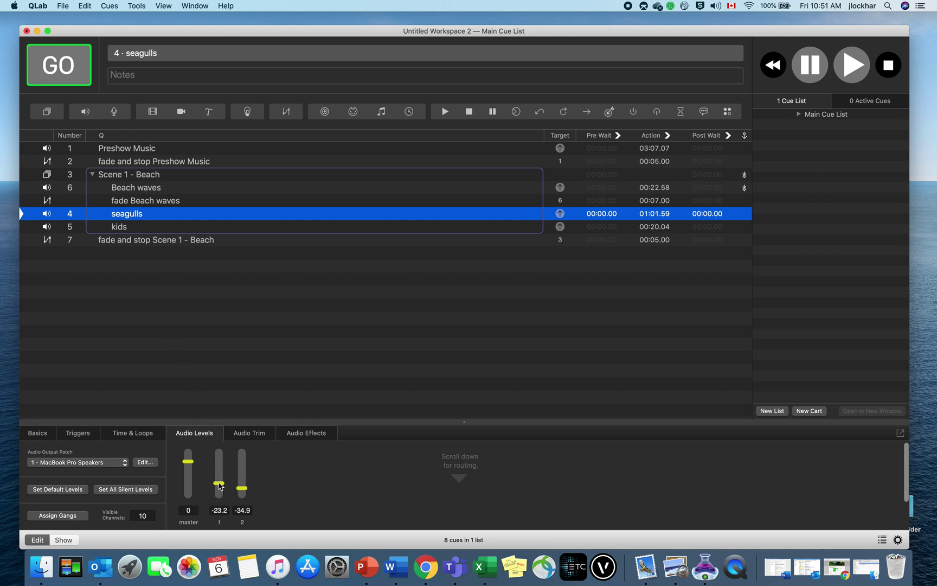
Lower seagulls' channel 1 slightly and raise kids' channel 1 to -15.5 dB
mouse_move(219, 483)
mouse_down()
mouse_move(242, 491)
mouse_move(219, 487)
mouse_up()
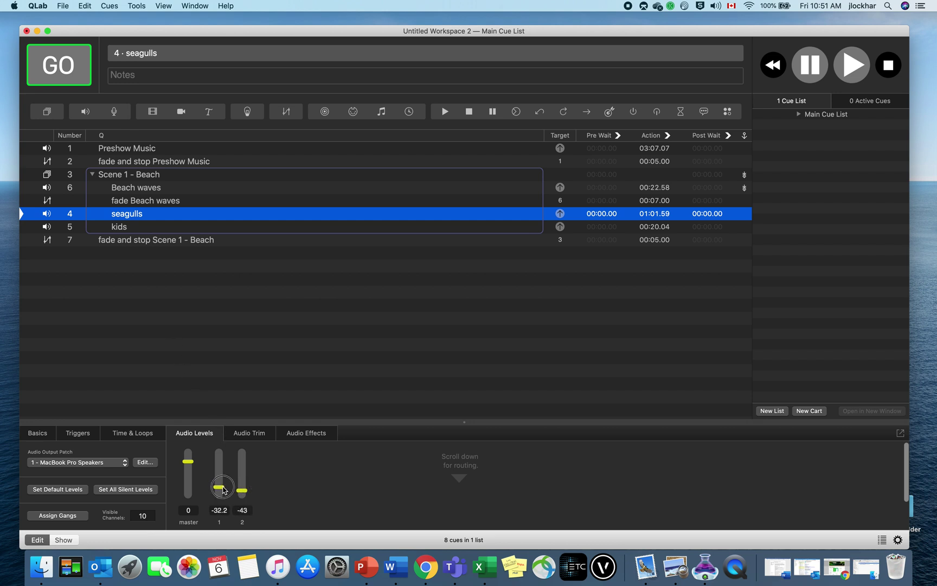
click(141, 227)
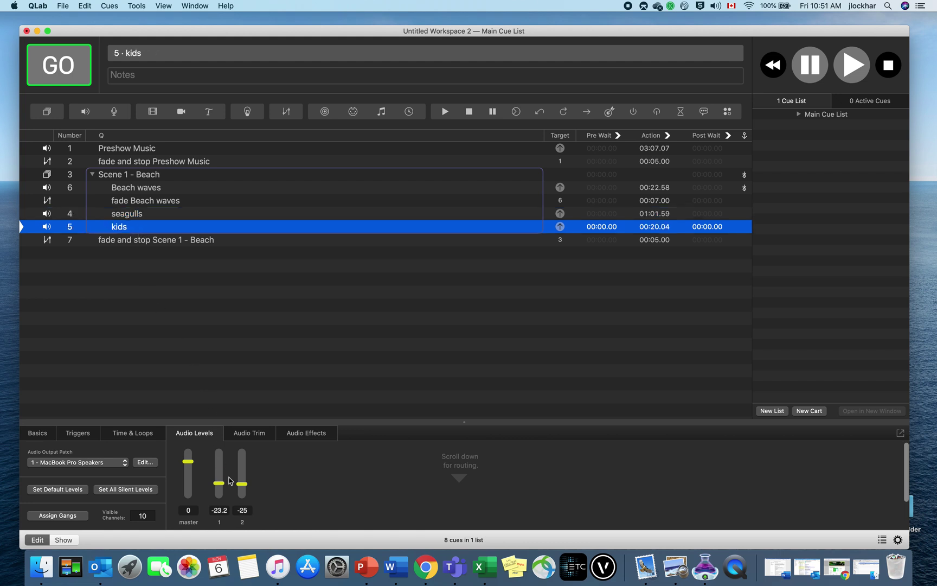
drag(220, 483, 242, 478)
click(141, 201)
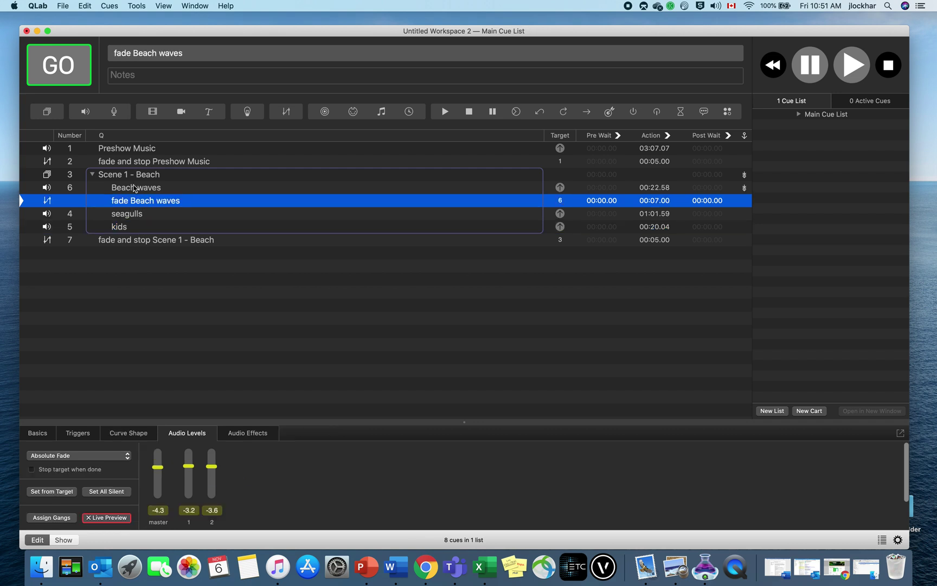
click(205, 264)
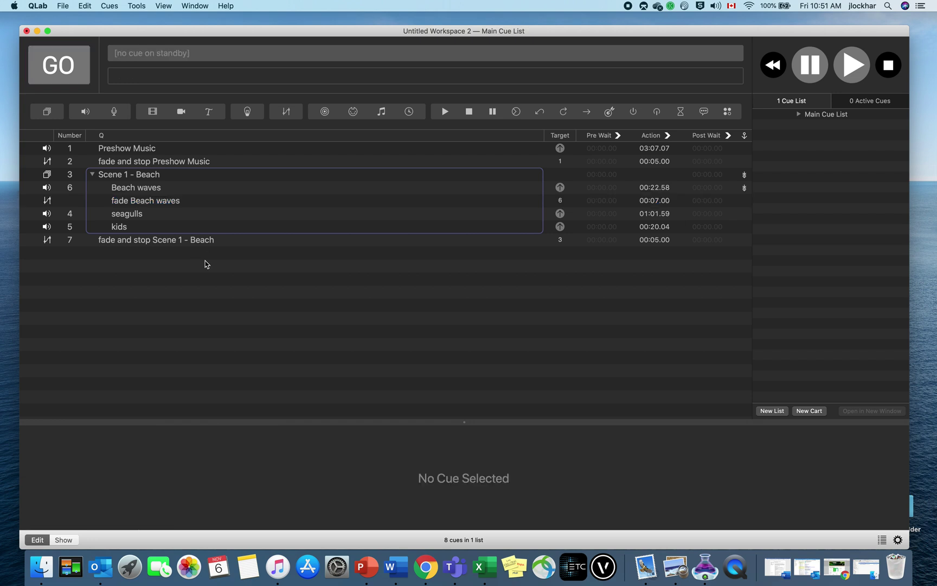
Save the workspace as 'Beach' on the Desktop
click(64, 6)
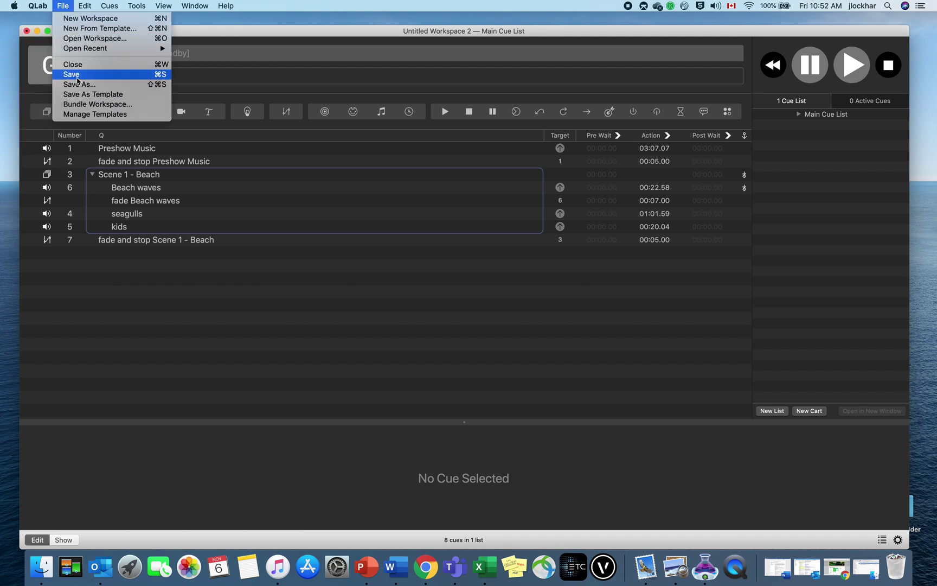
click(77, 80)
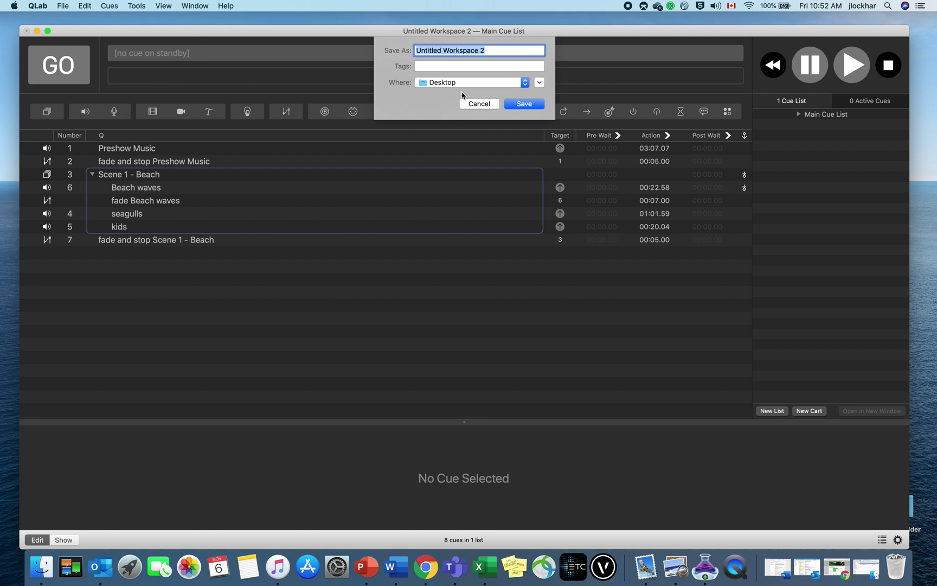
text(Beach)
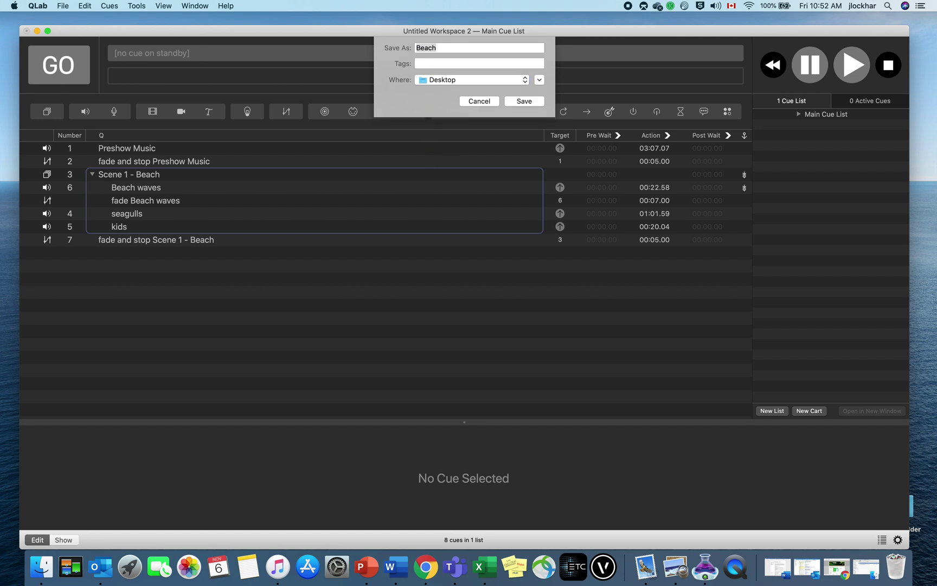
key(Return)
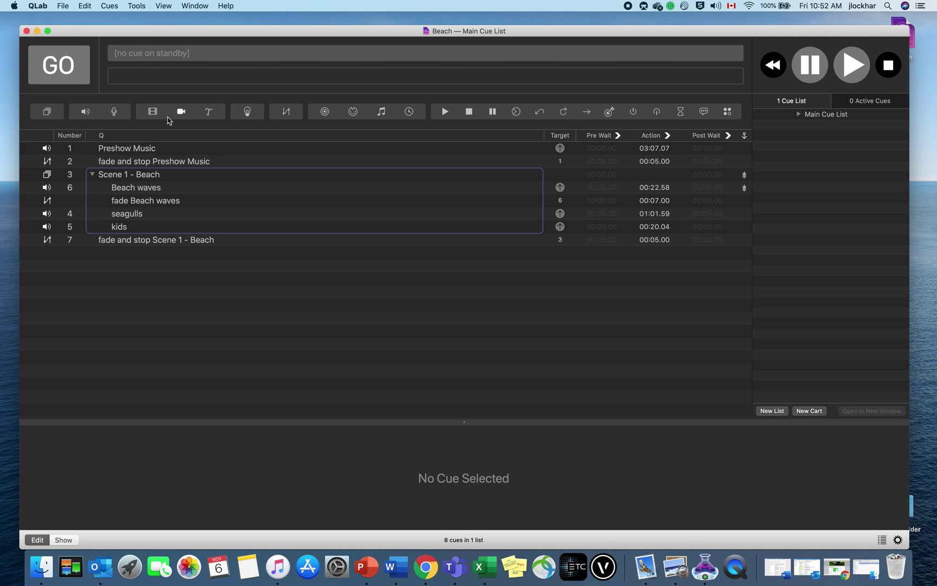
Start Bundle Workspace twice from the File menu, cancelling both attempts
click(62, 6)
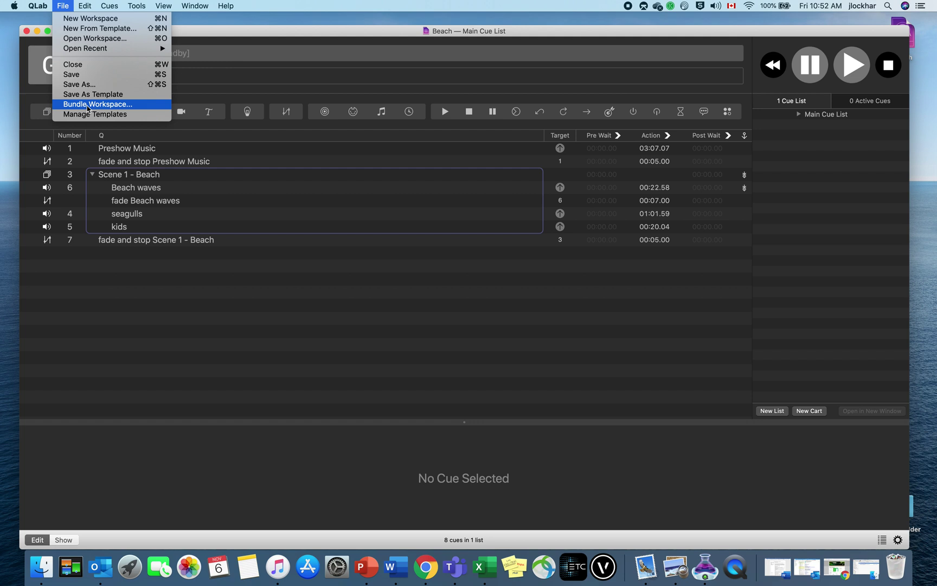
click(87, 104)
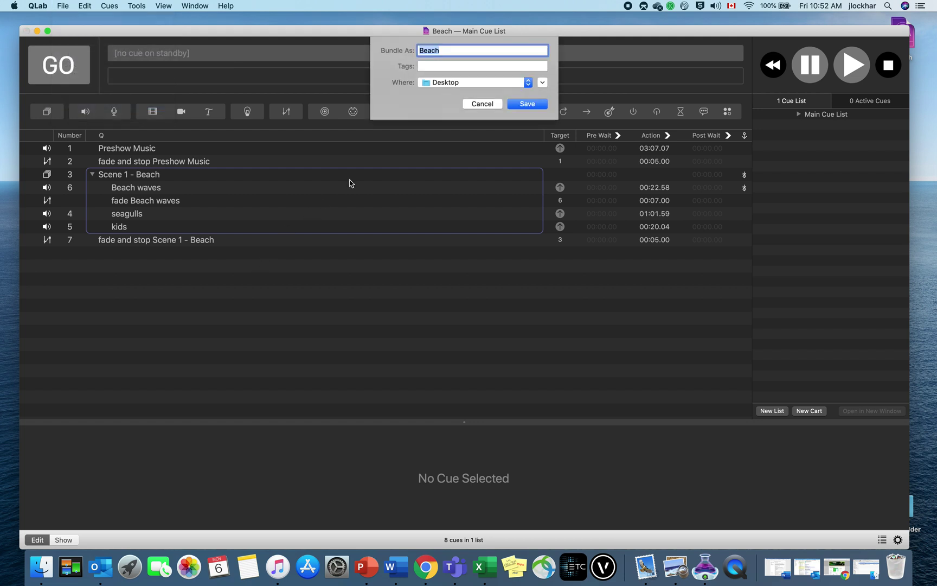
click(475, 104)
click(62, 6)
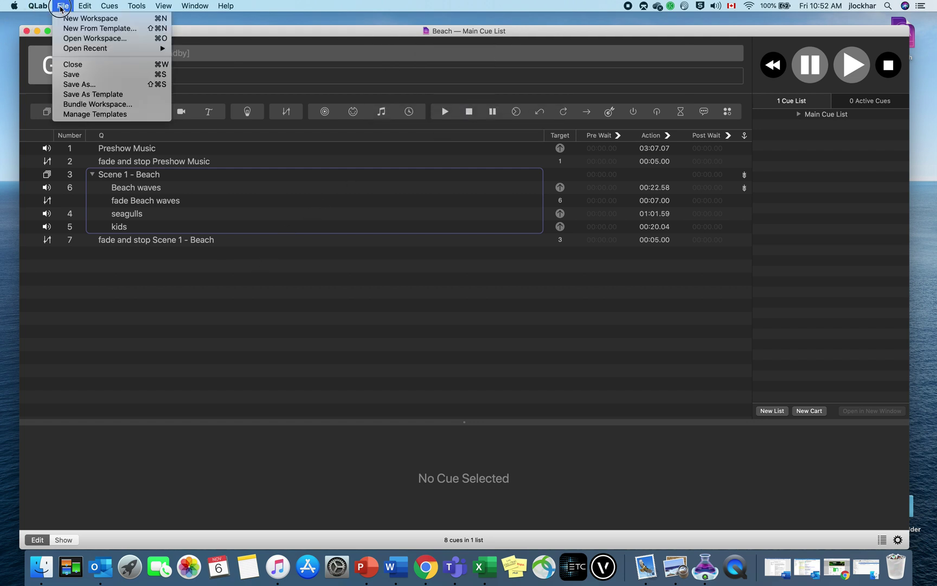
click(87, 104)
click(479, 105)
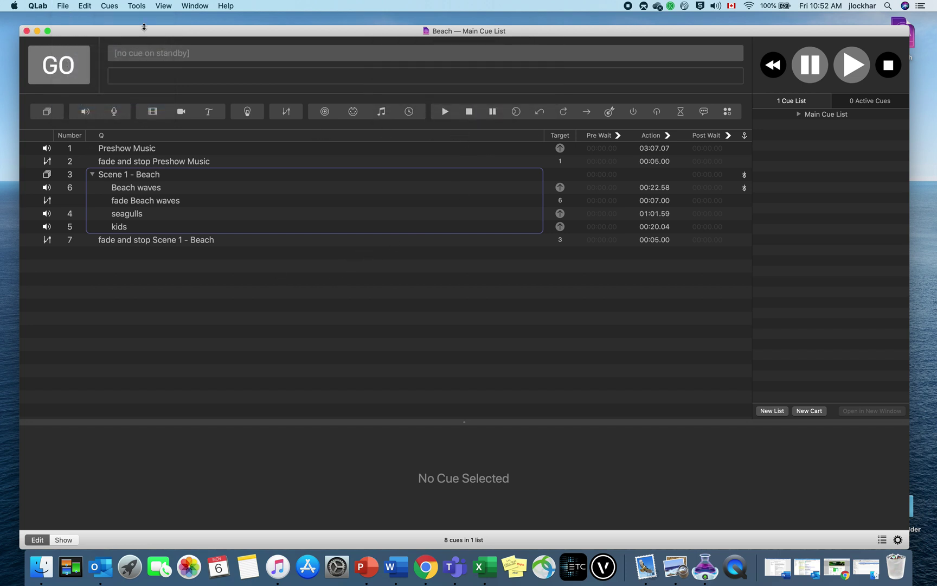
Bundle the workspace as Beach on the Desktop, replacing the old folder, and close the bundle window
click(62, 8)
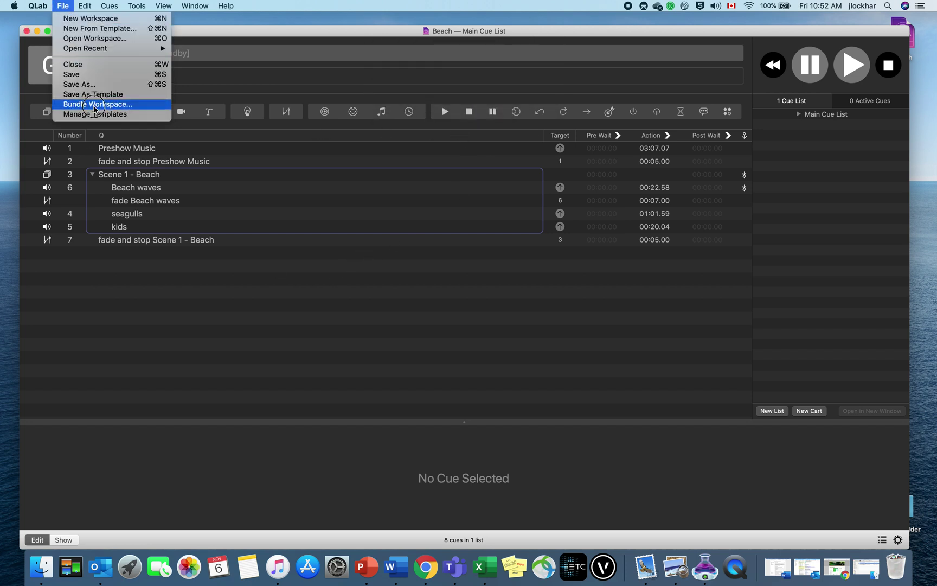
click(94, 104)
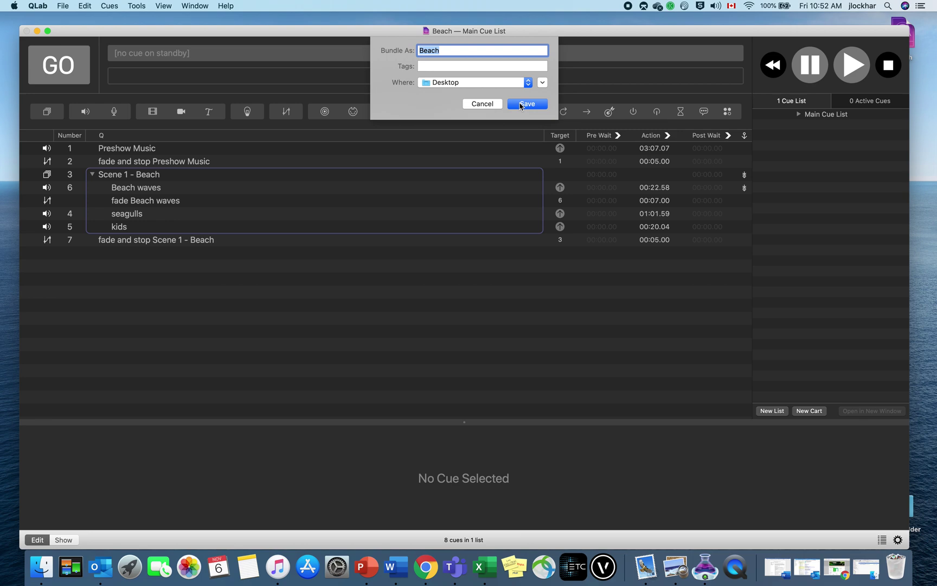
click(521, 105)
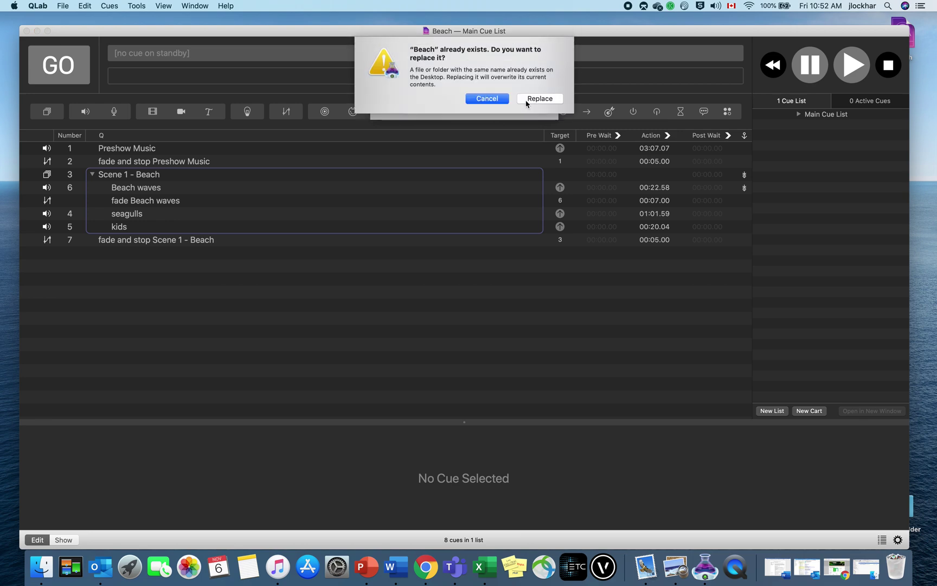
click(526, 100)
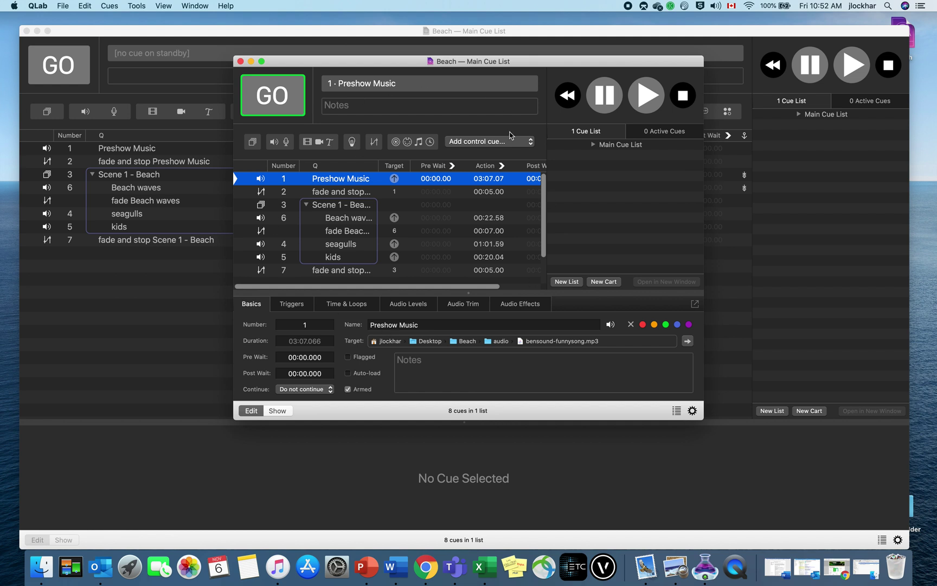
click(240, 61)
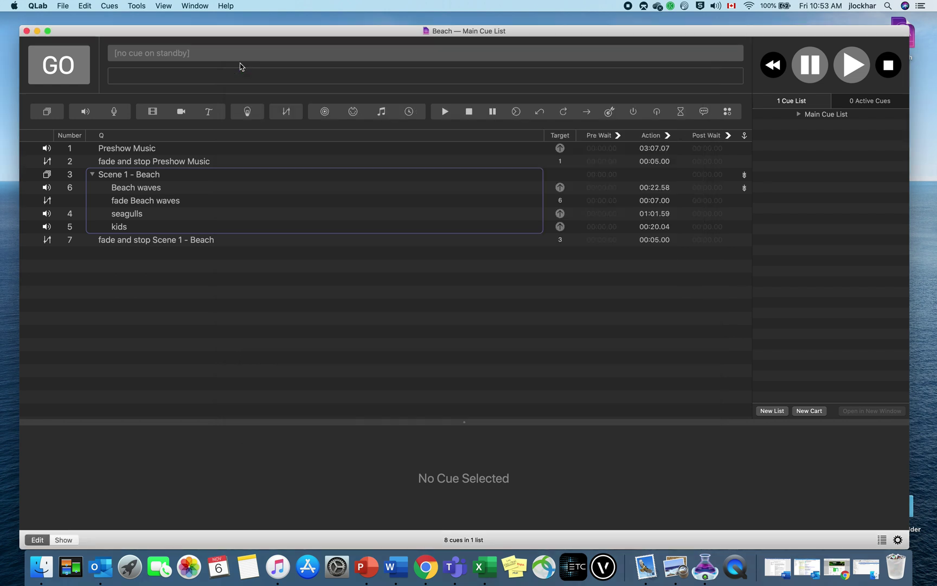
Minimize the original workspace, move the Beach folder to the upper left and open it
click(37, 33)
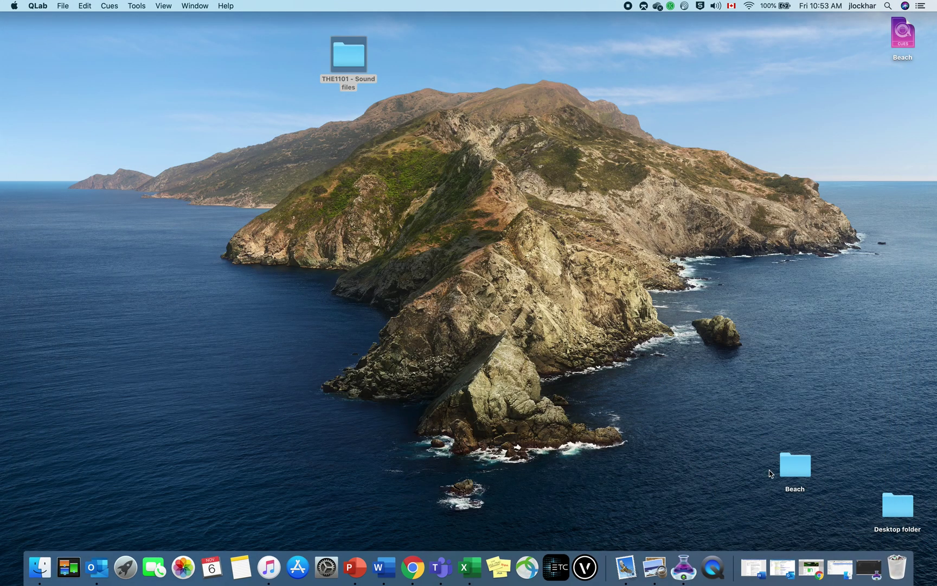
drag(798, 464, 157, 156)
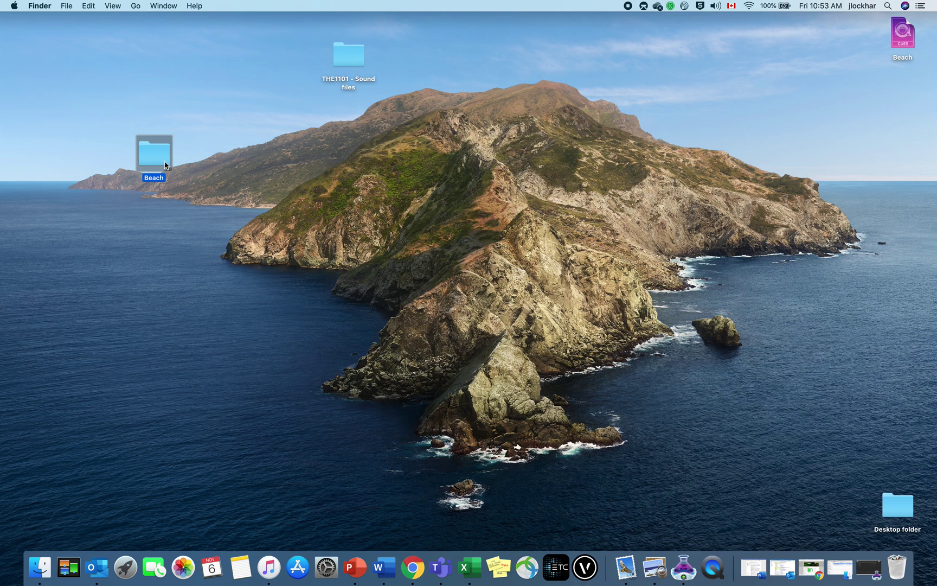
double_click(156, 158)
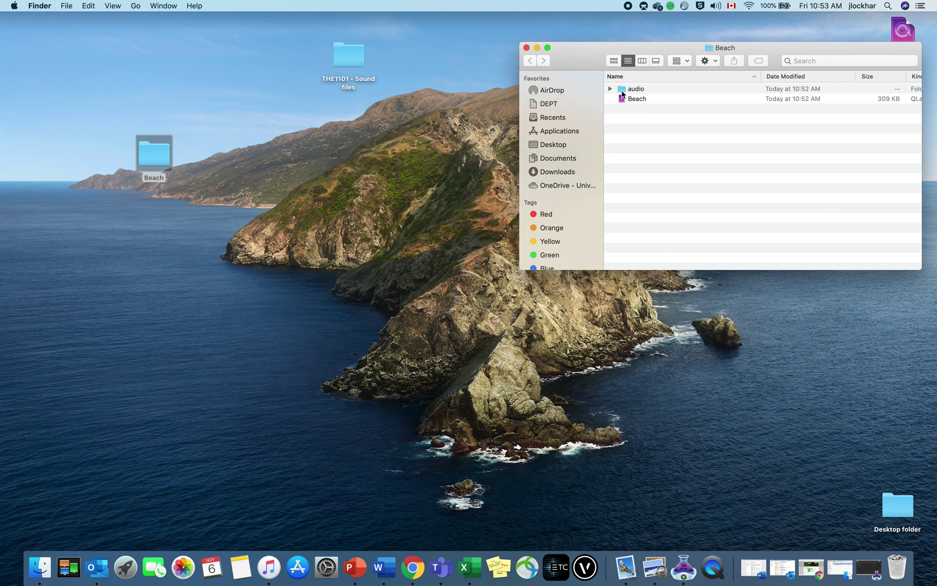
Check the audio folder's four mp3s, open and close the bundled workspace, then close the folder
click(613, 90)
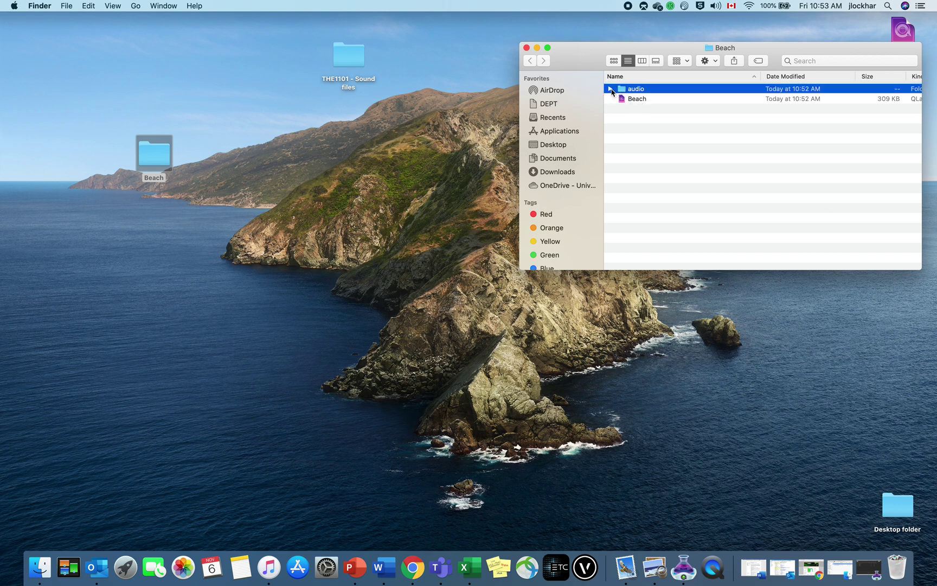
click(610, 89)
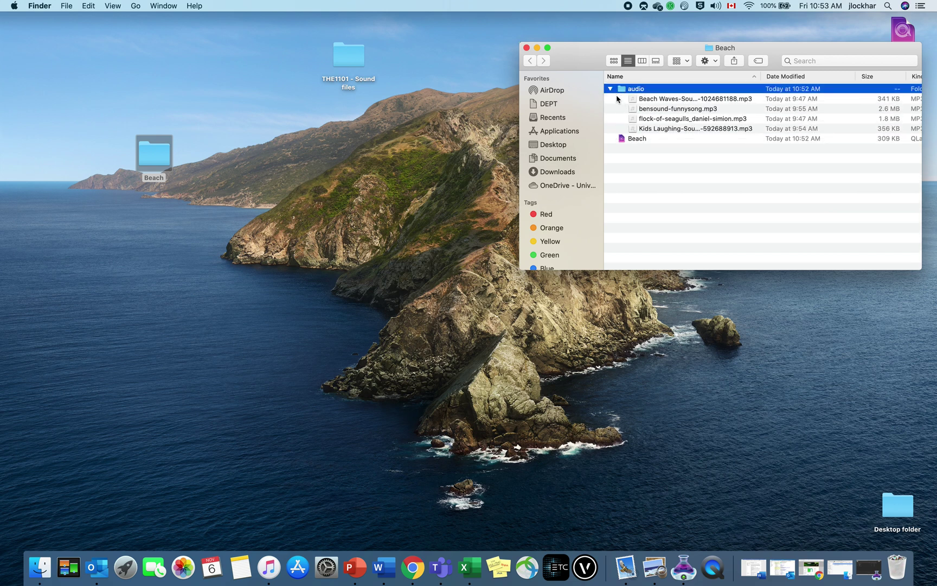
click(610, 89)
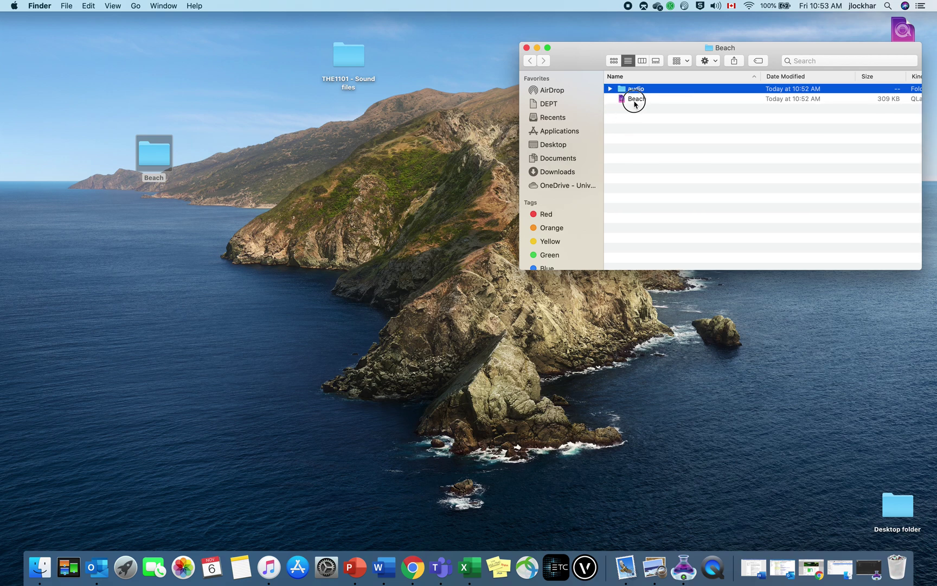
double_click(635, 100)
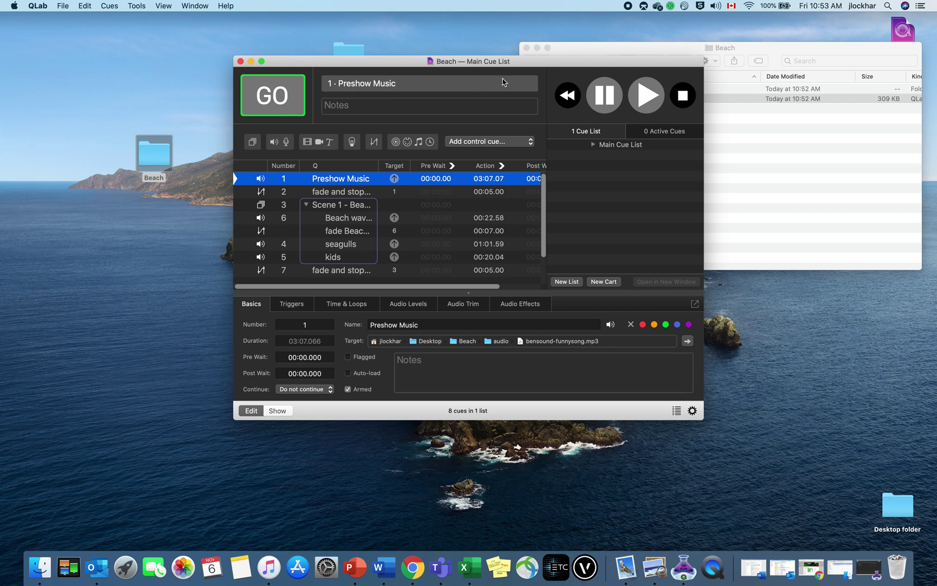
click(241, 61)
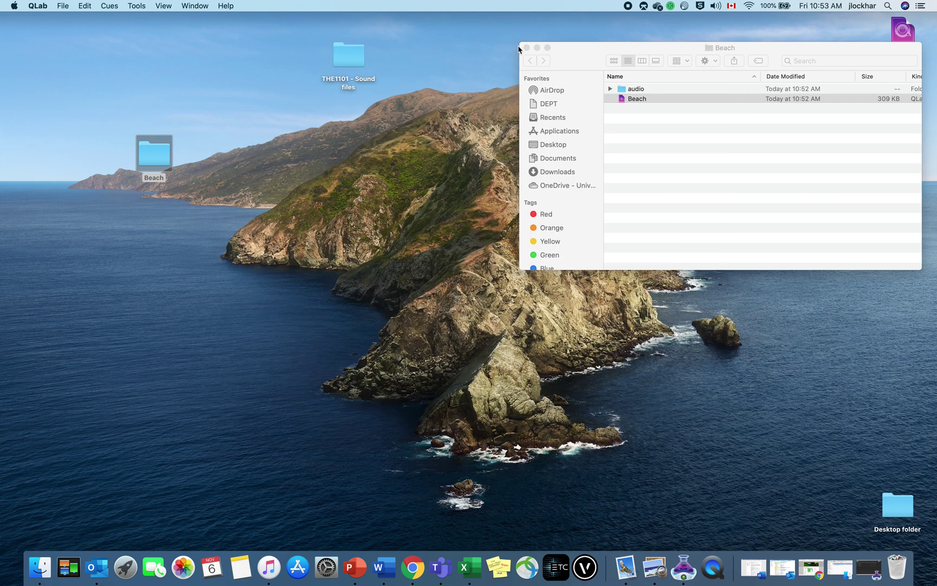
click(526, 48)
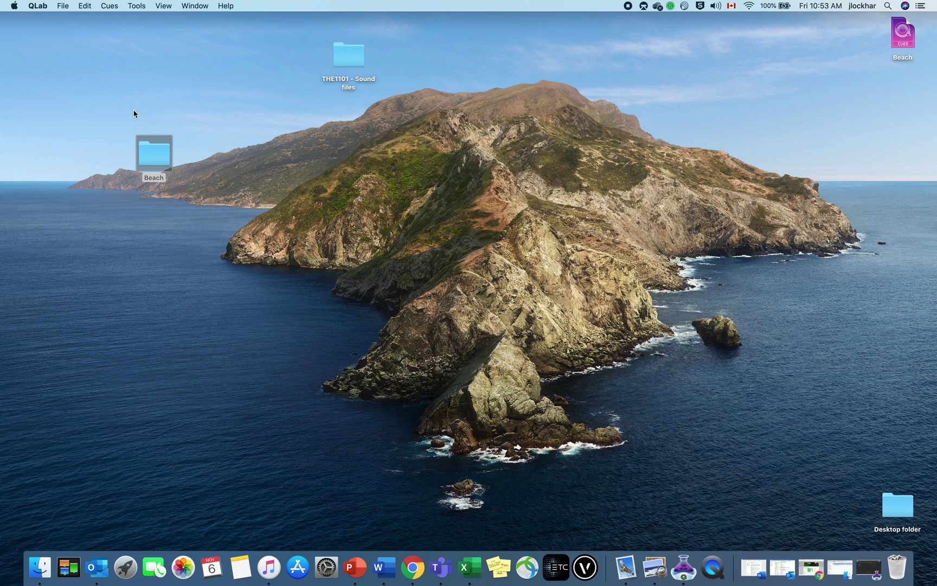
Compress the Beach folder into Beach.zip and place the archive beside the folder on the desktop
drag(152, 173, 192, 130)
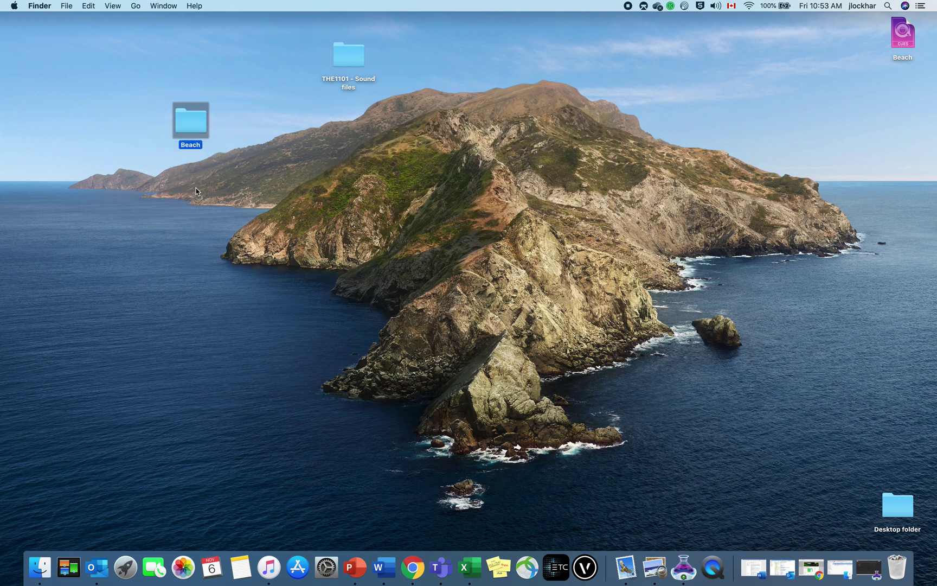
right_click(189, 118)
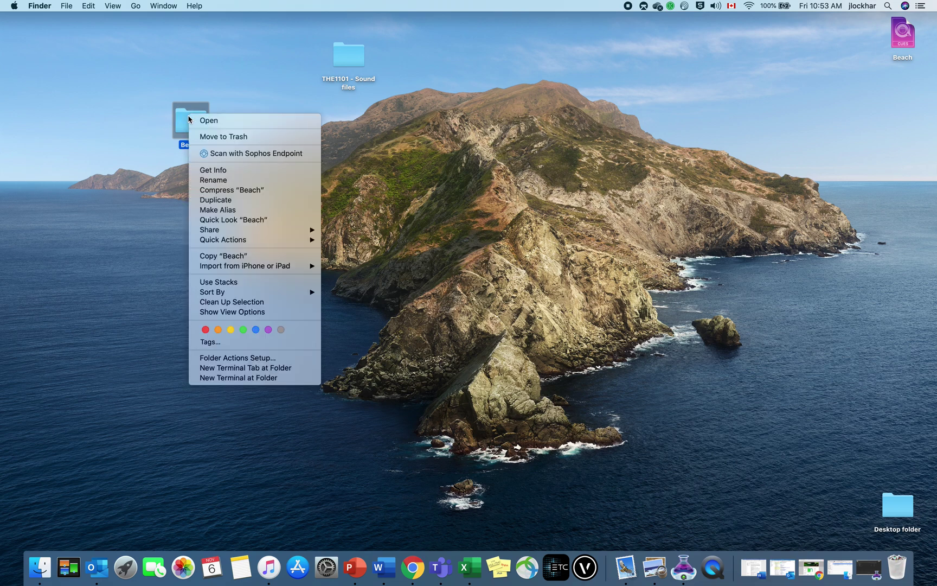
click(220, 190)
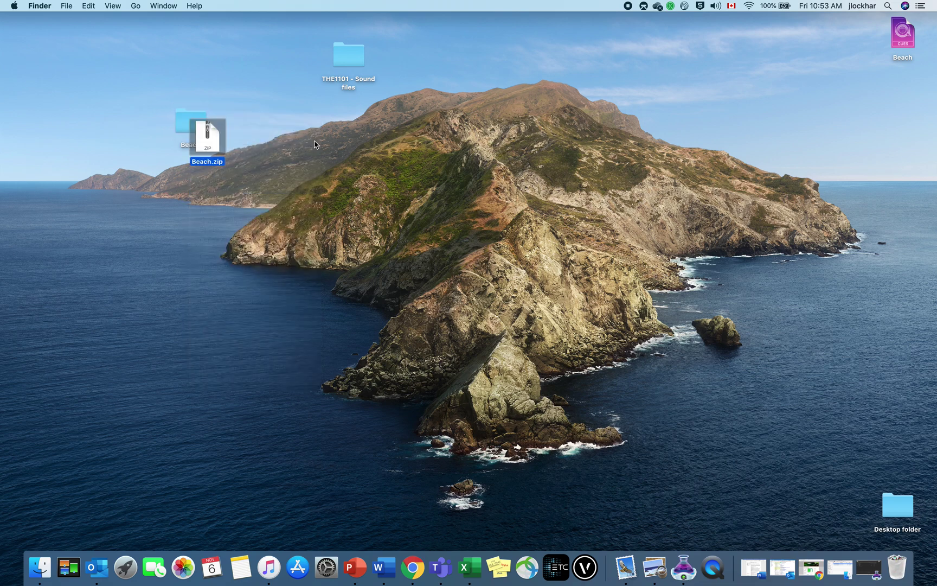
drag(207, 145, 275, 155)
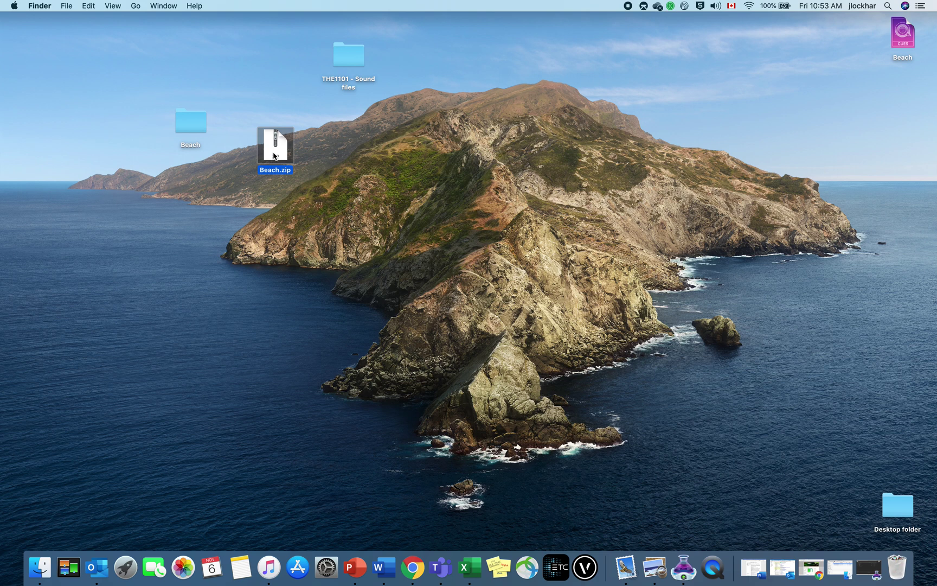
right_click(275, 155)
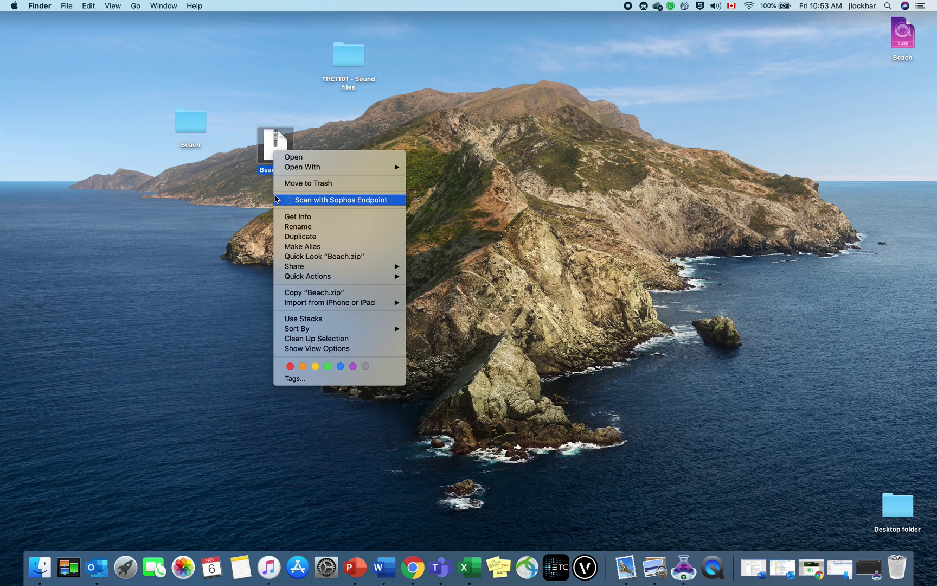
click(269, 144)
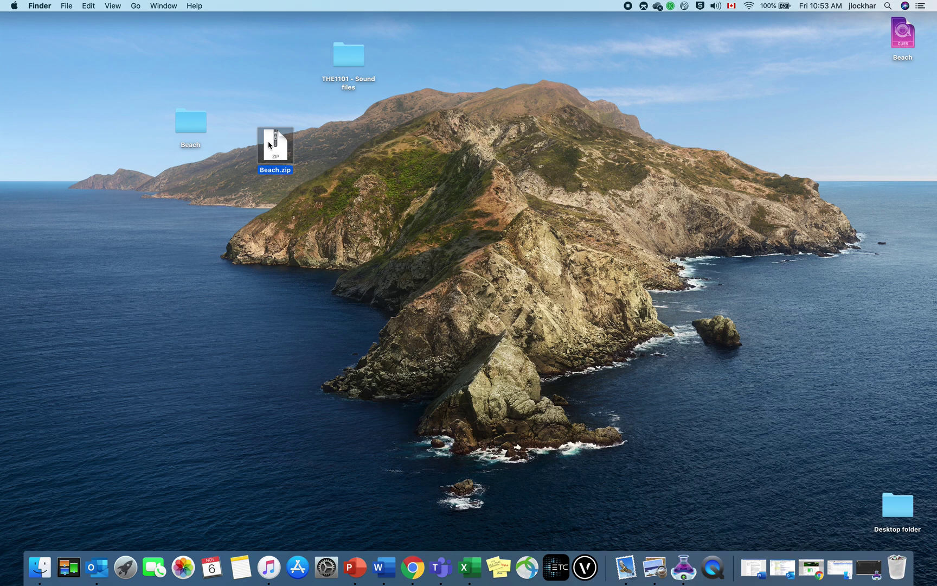
click(684, 565)
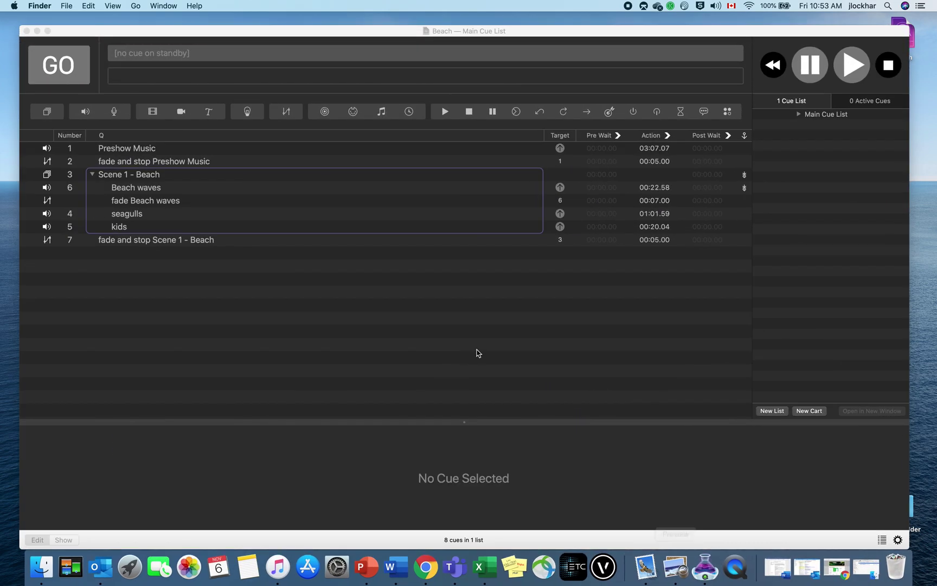